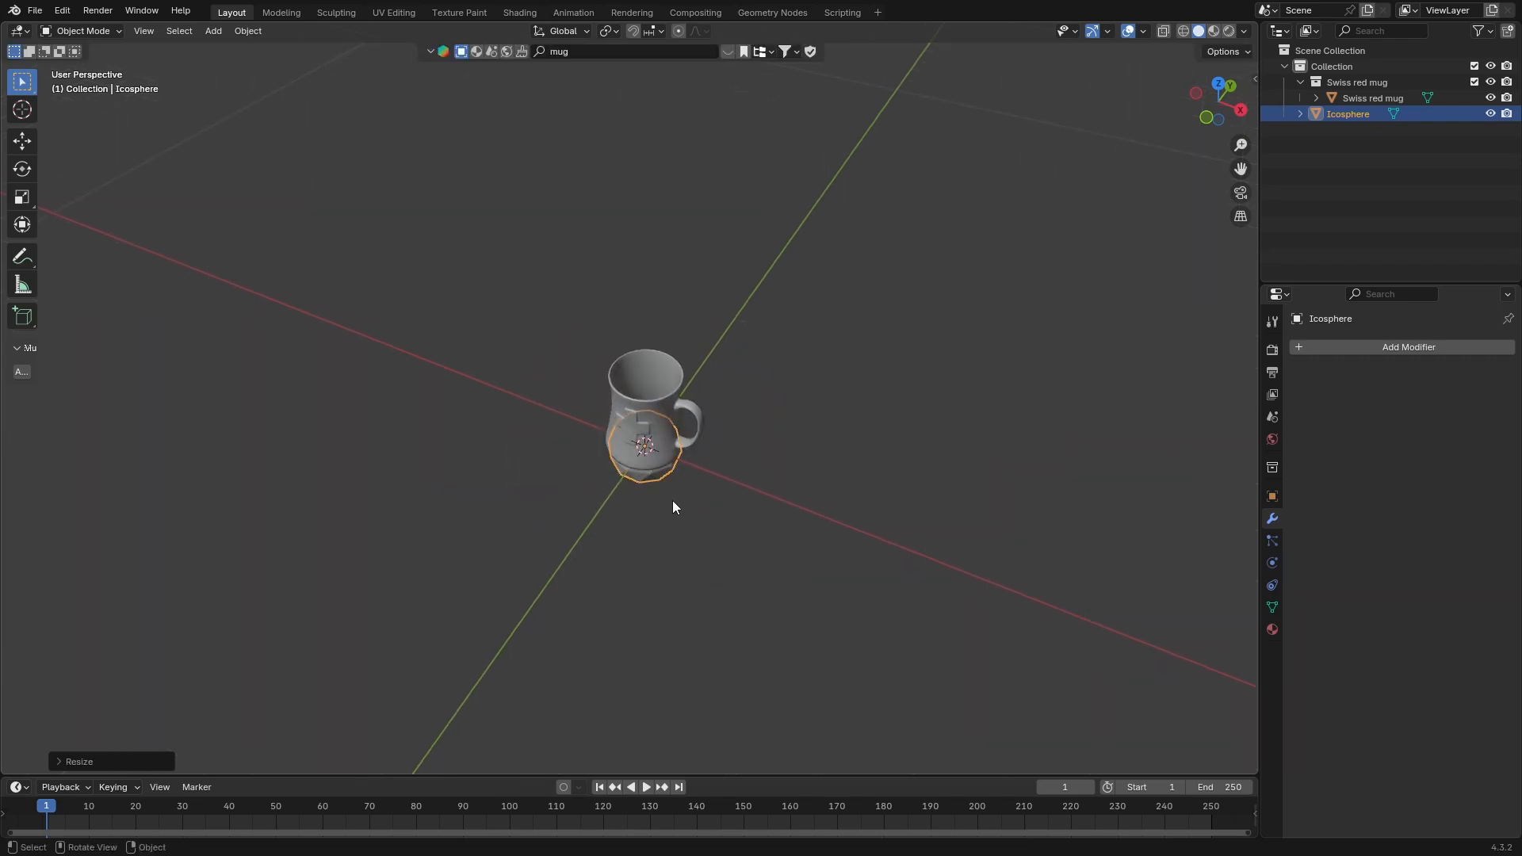
# - Move the icosphere up along Z into the mug's opening and resize it to fit inside the rim
pyautogui.press('g')
pyautogui.press('z')
pyautogui.click(680, 452)
pyautogui.press('s')
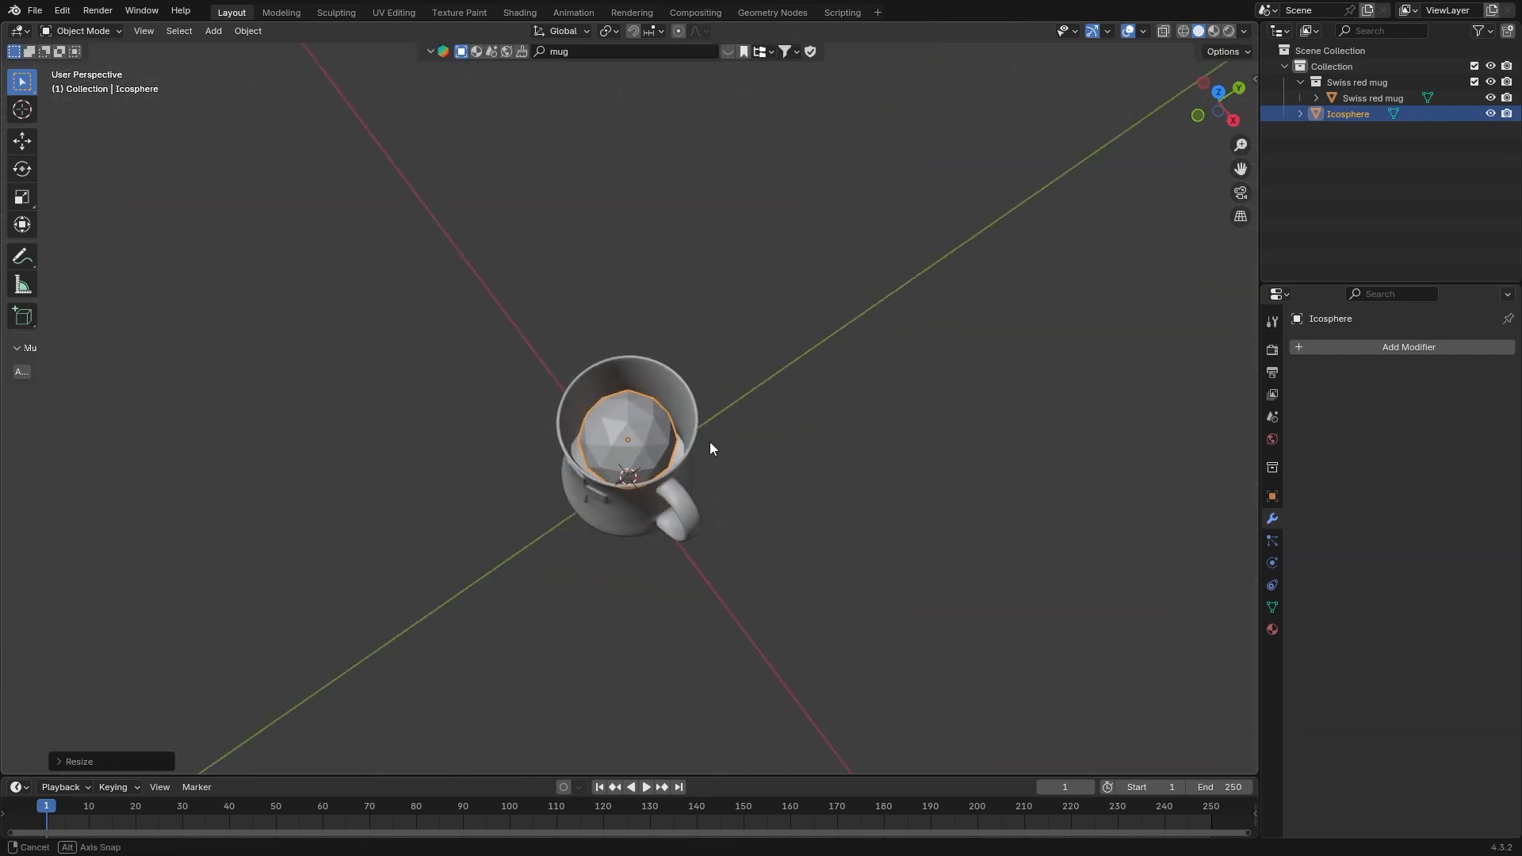
# - Apply the icosphere's transforms and set its origin back to the centre of its geometry
pyautogui.click(248, 31)
pyautogui.moveTo(297, 116)
pyautogui.click(485, 161)
pyautogui.rightClick(715, 477)
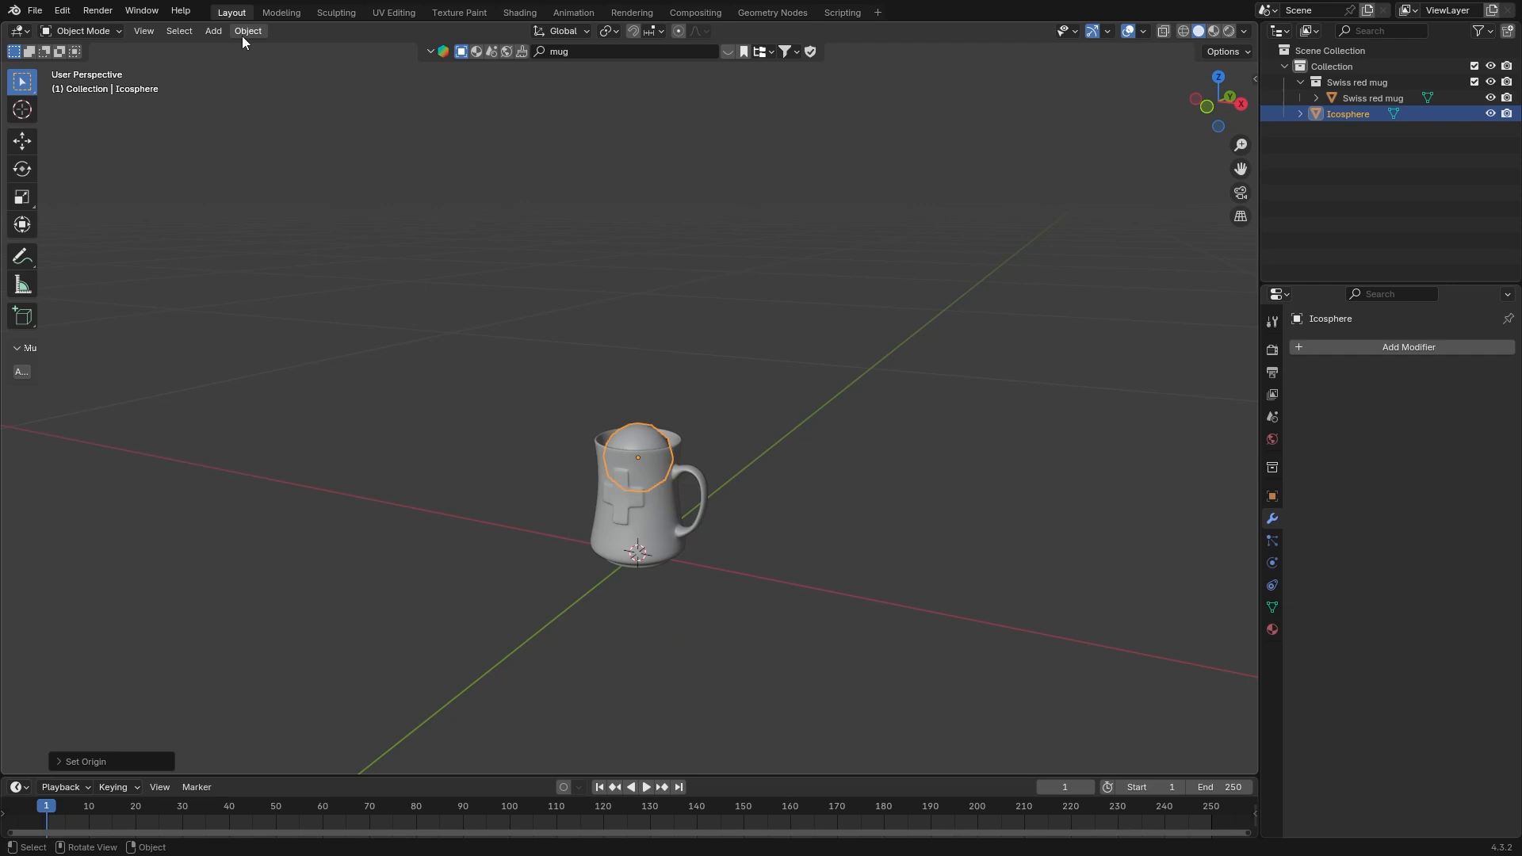
# - Apply the Quick Liquid effect to the icosphere to generate a liquid domain
pyautogui.click(243, 35)
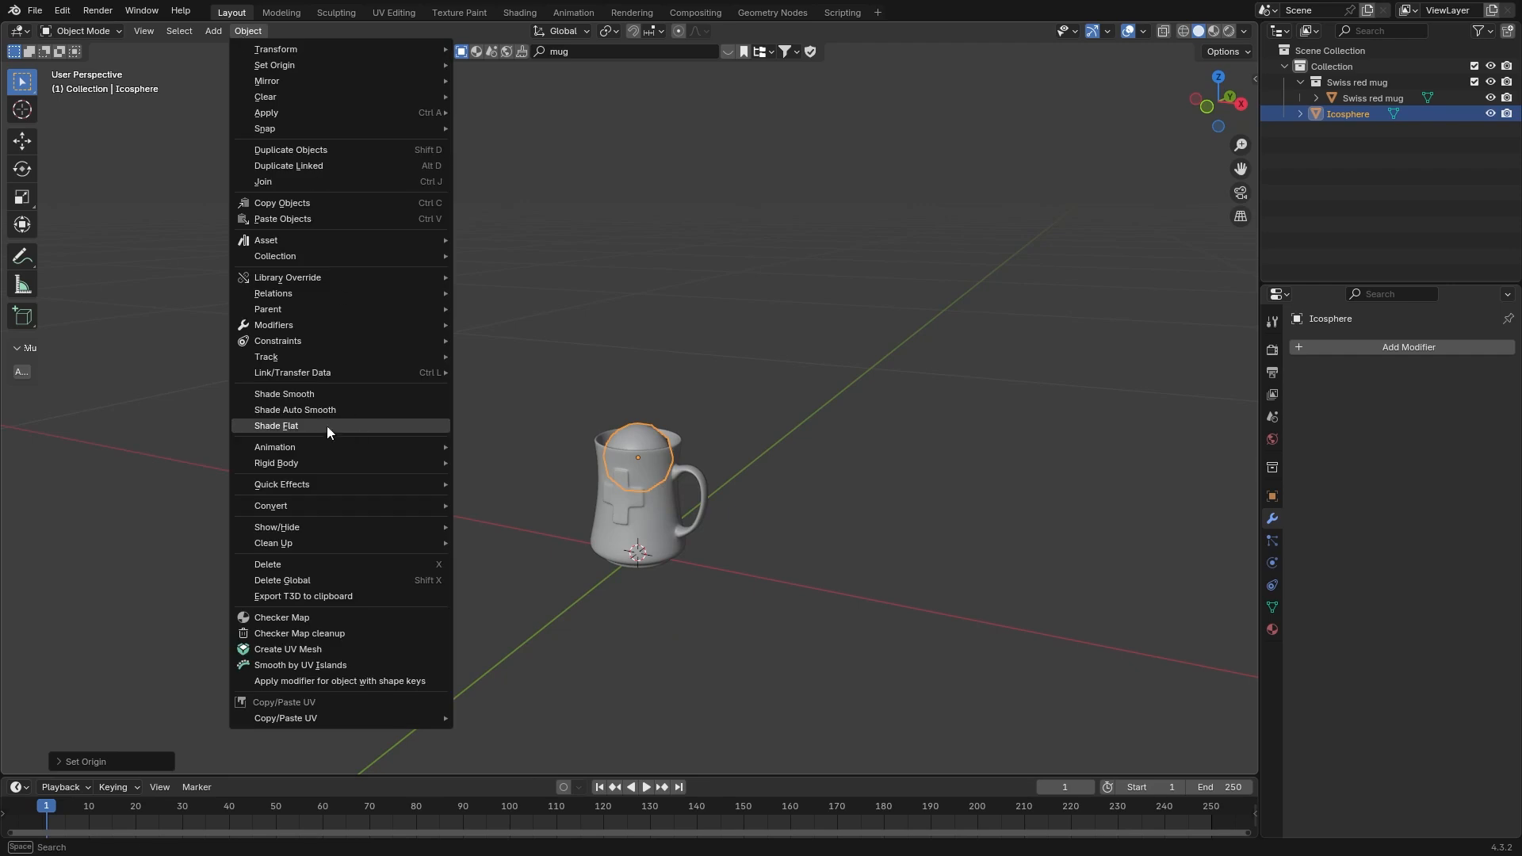
pyautogui.moveTo(331, 482)
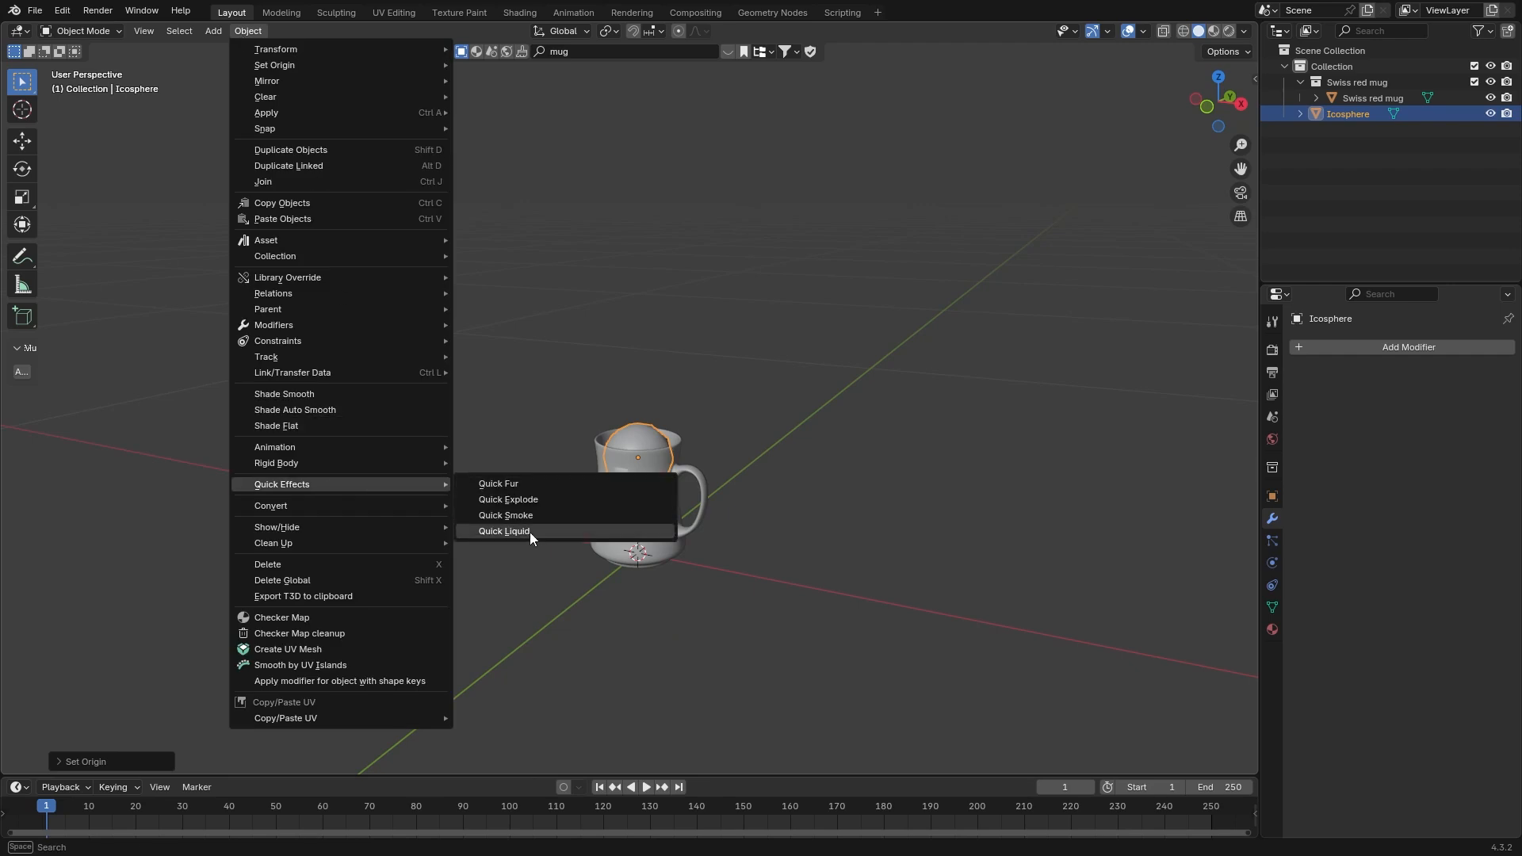
pyautogui.click(504, 531)
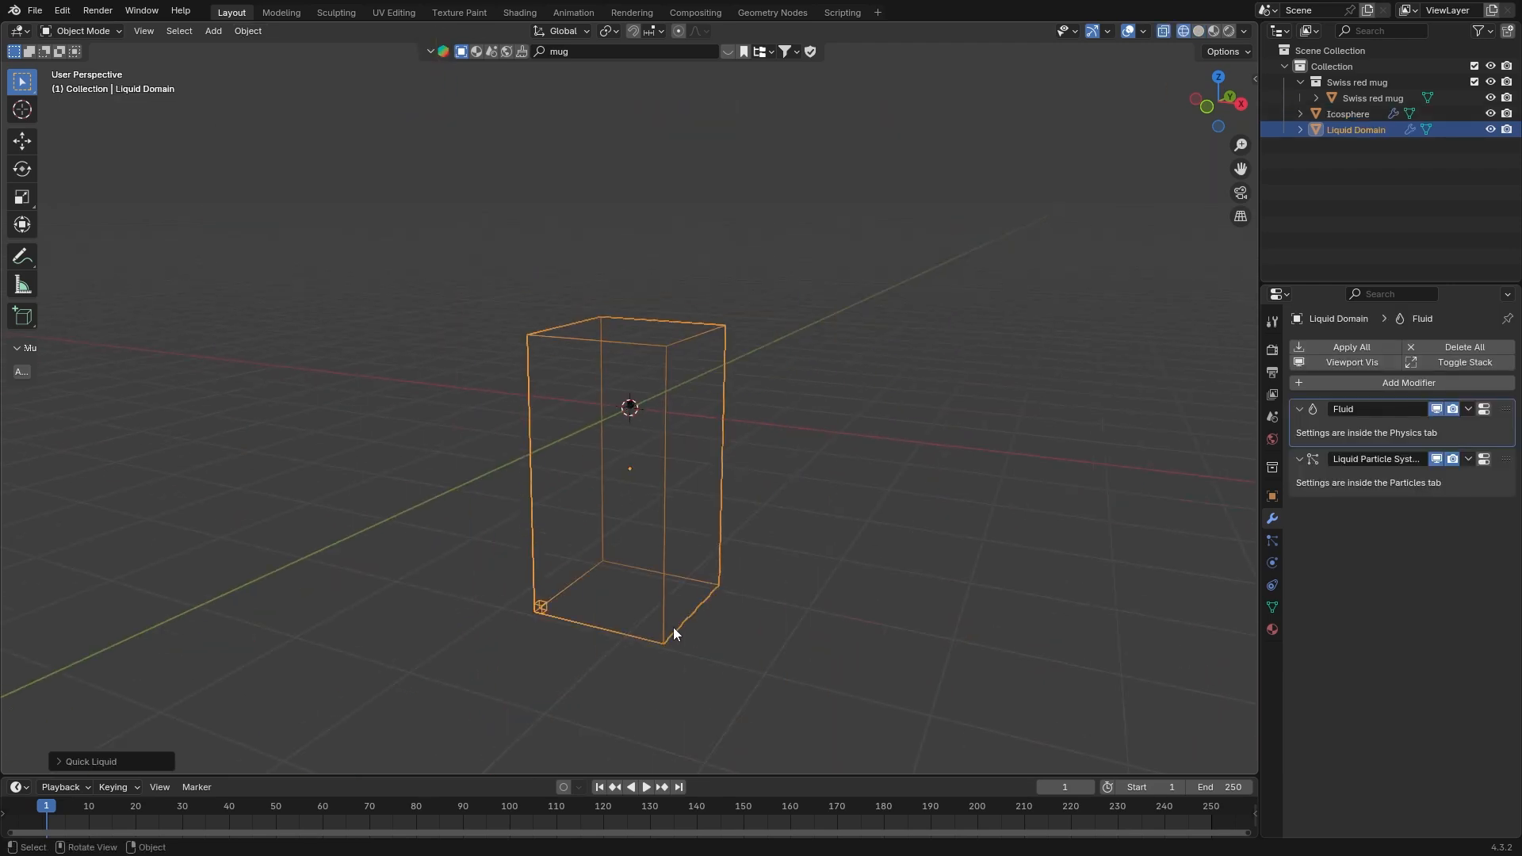
# - Scale the liquid domain along Z, shift it vertically around the mug, and play the simulation
pyautogui.press('s')
pyautogui.press('z')
pyautogui.click(768, 520)
pyautogui.press('g')
pyautogui.press('z')
pyautogui.click(777, 601)
pyautogui.scroll(5, 758, 545)
pyautogui.keyDown('shift'); pyautogui.moveTo(758, 545); pyautogui.dragTo(711, 463, button='middle'); pyautogui.keyUp('shift')
pyautogui.scroll(-5, 713, 472)
pyautogui.scroll(2, 662, 475)
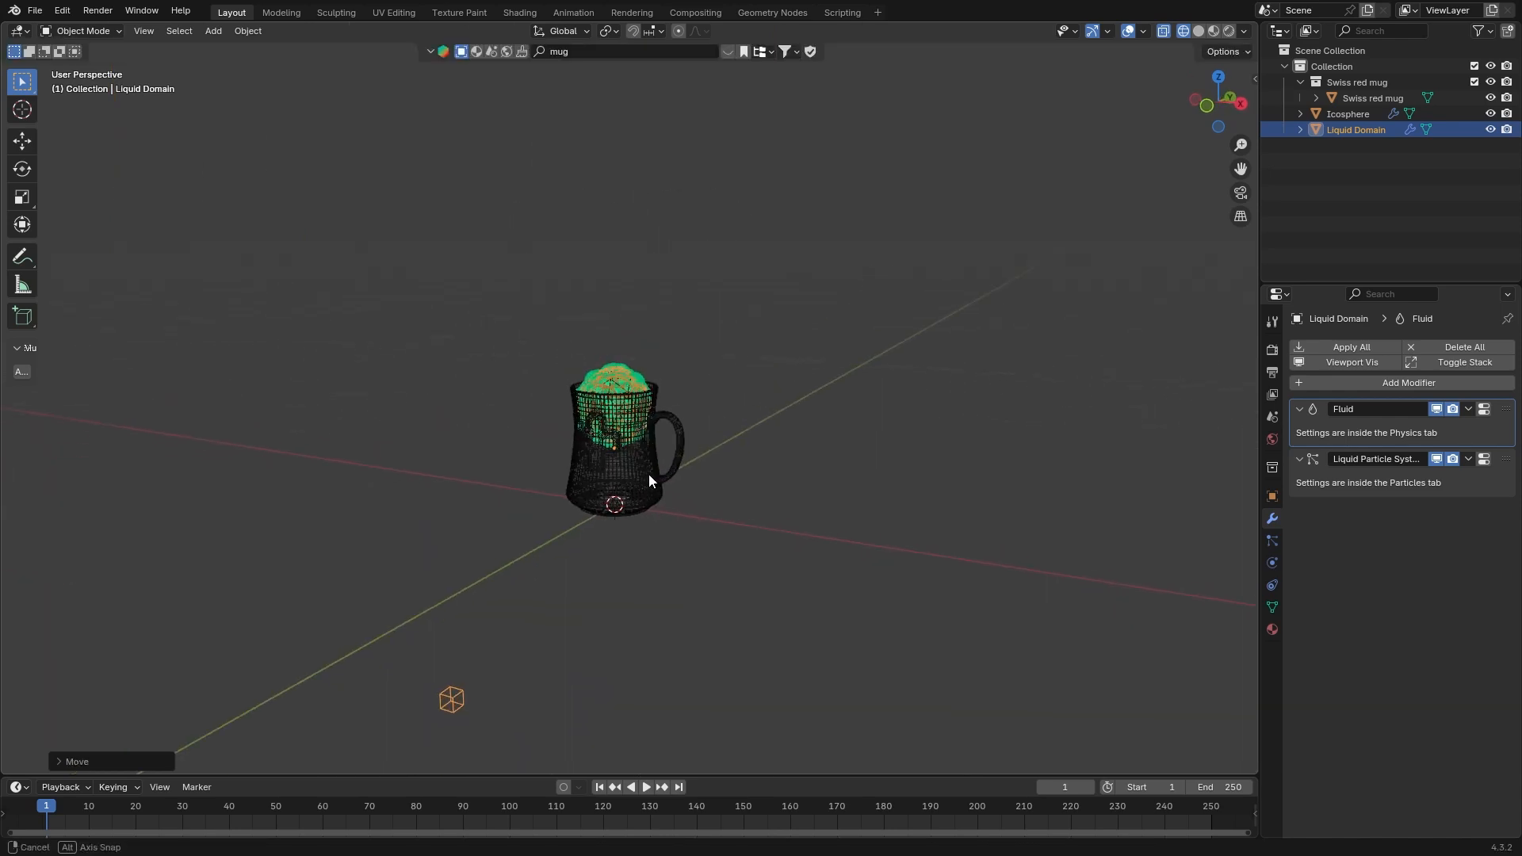
pyautogui.click(647, 787)
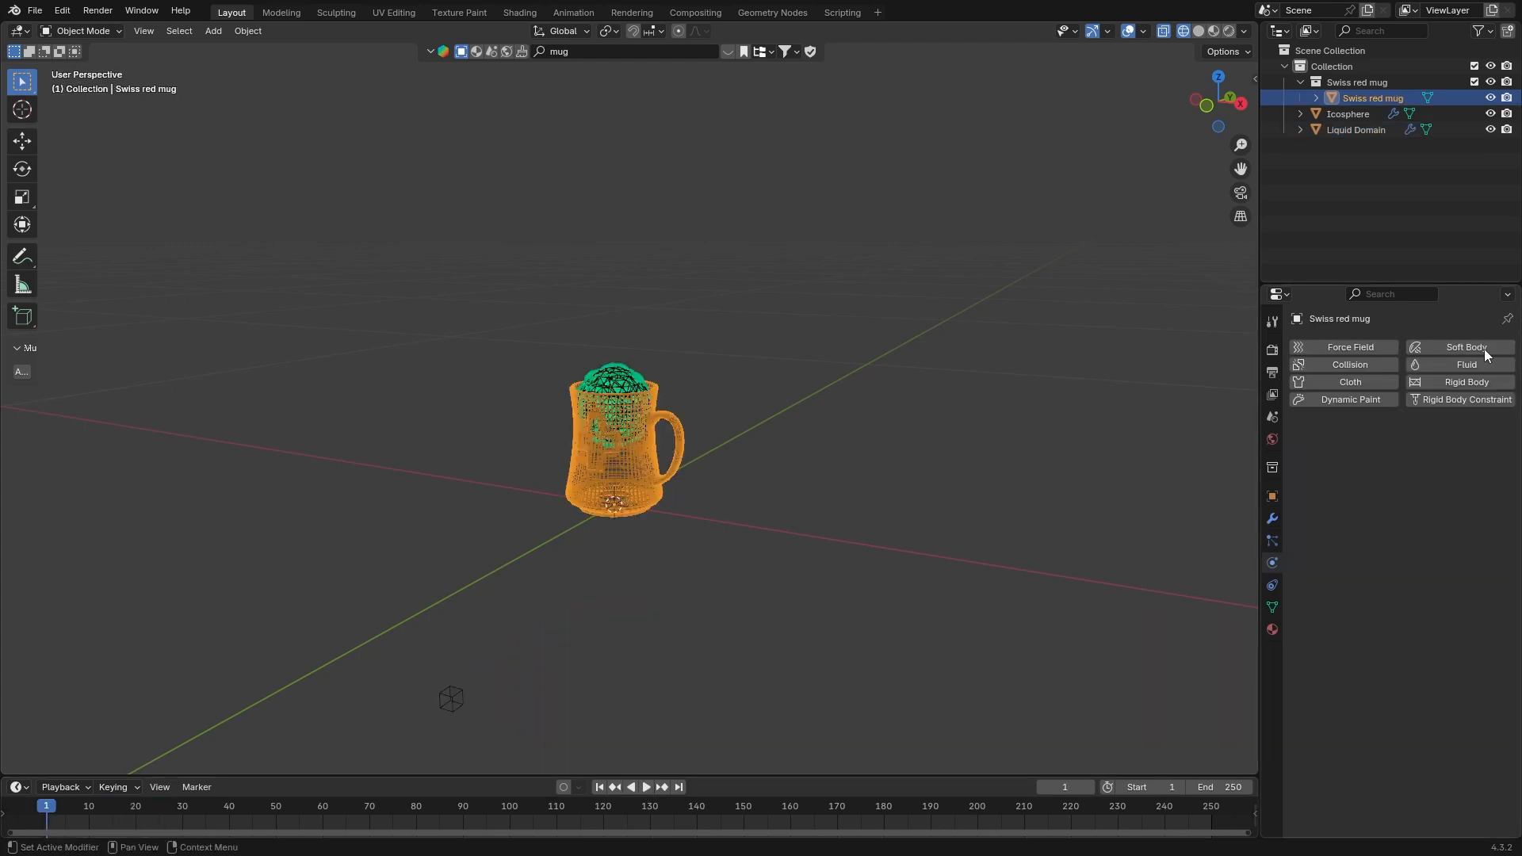
# - Give the mug fluid physics of type Effector and test the simulation by playing it
pyautogui.click(1481, 365)
pyautogui.click(1474, 448)
pyautogui.click(1421, 517)
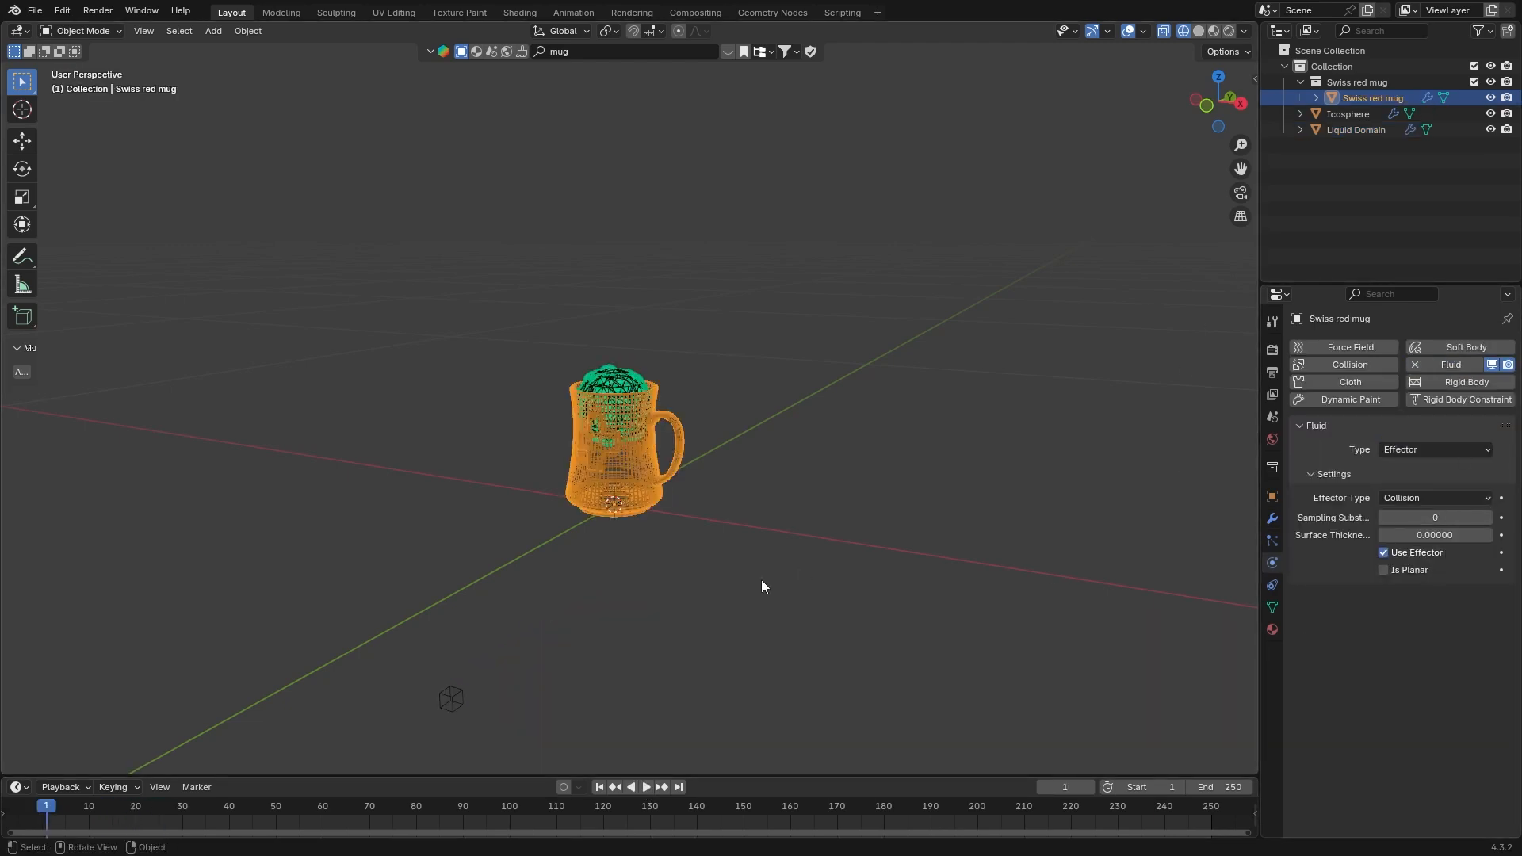
pyautogui.moveTo(762, 581); pyautogui.dragTo(742, 762, button='middle')
pyautogui.click(647, 787)
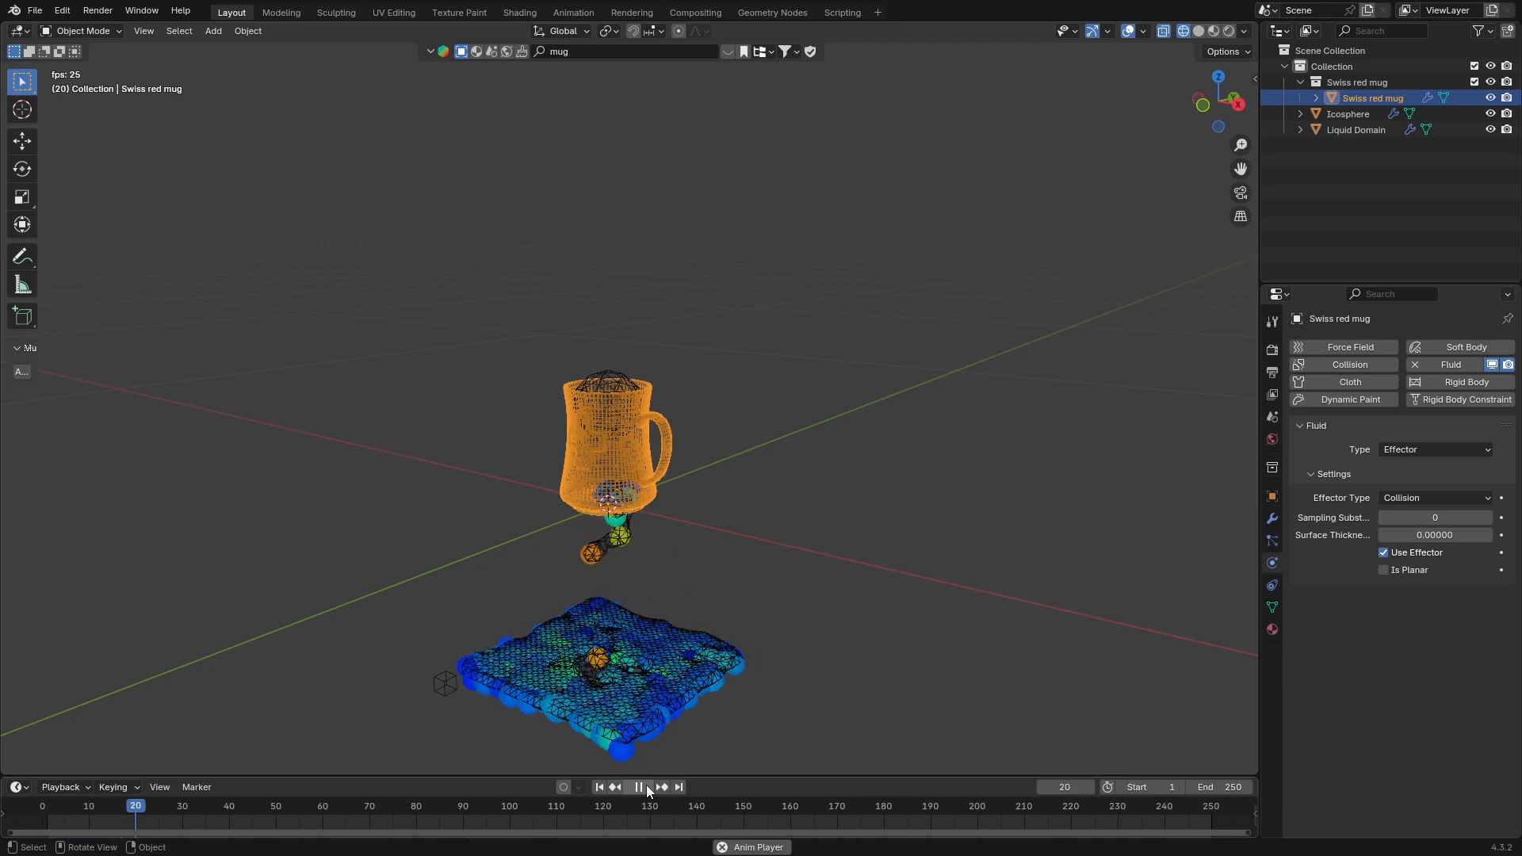
pyautogui.press('Escape')
# - Set the liquid domain's resolution divisions to 64 and its time scale to 0.1
pyautogui.click(444, 683)
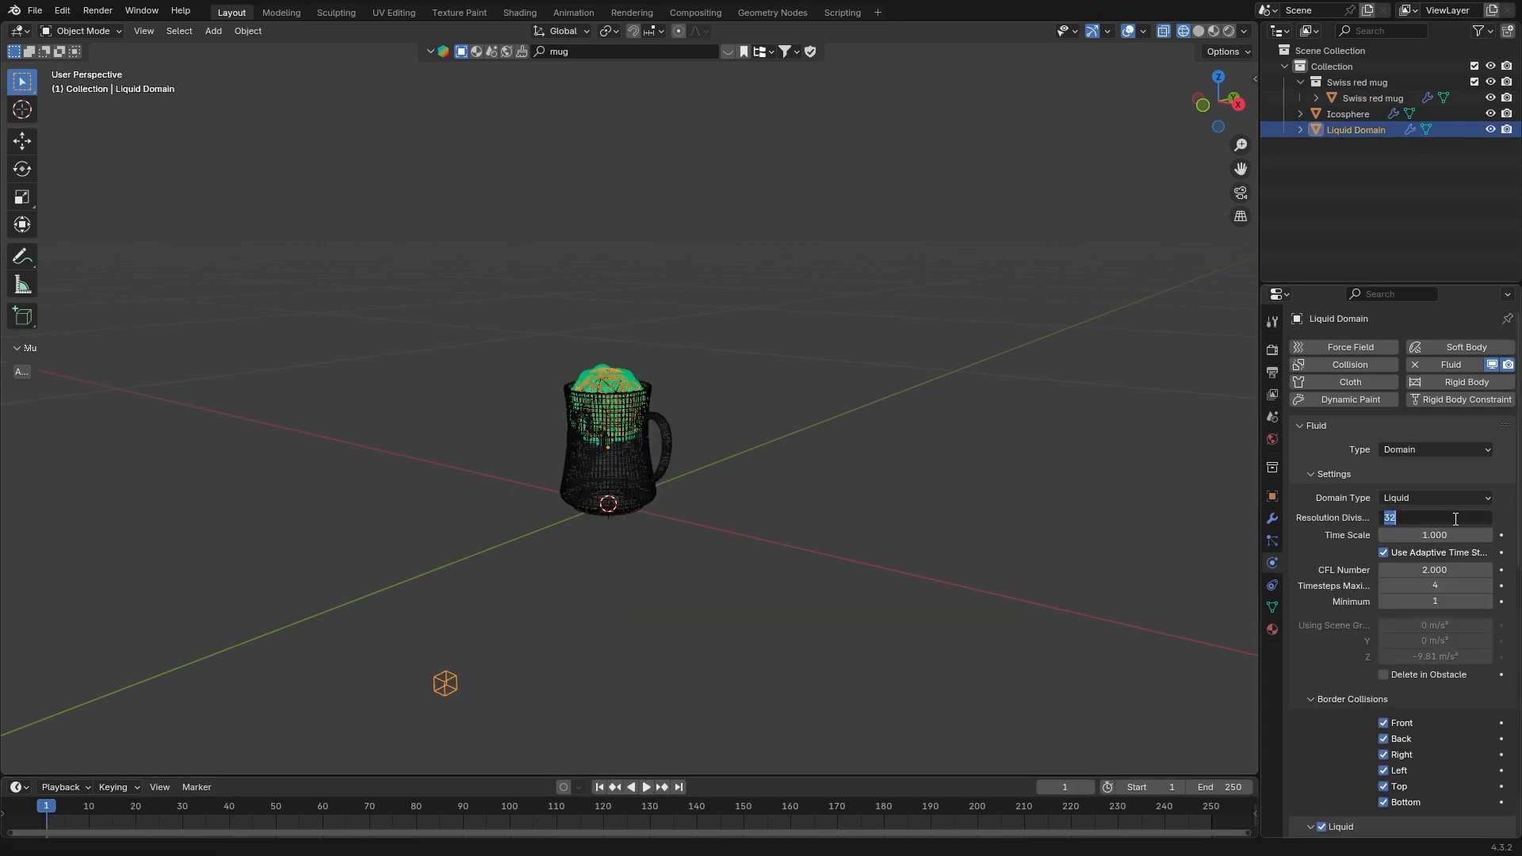
pyautogui.press('Return')
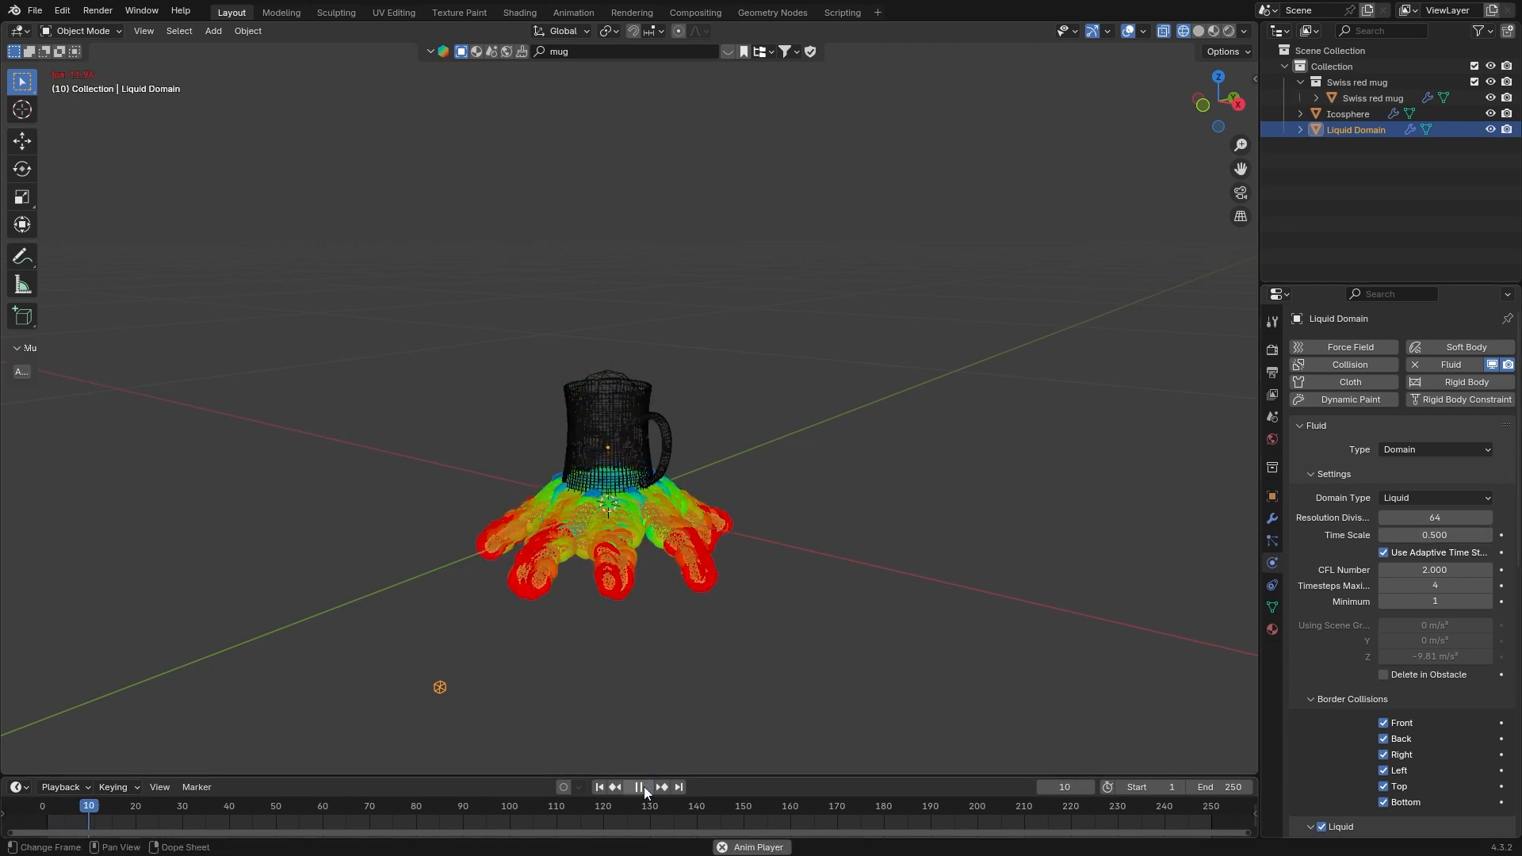
pyautogui.press('BackSpace')
pyautogui.write('1')
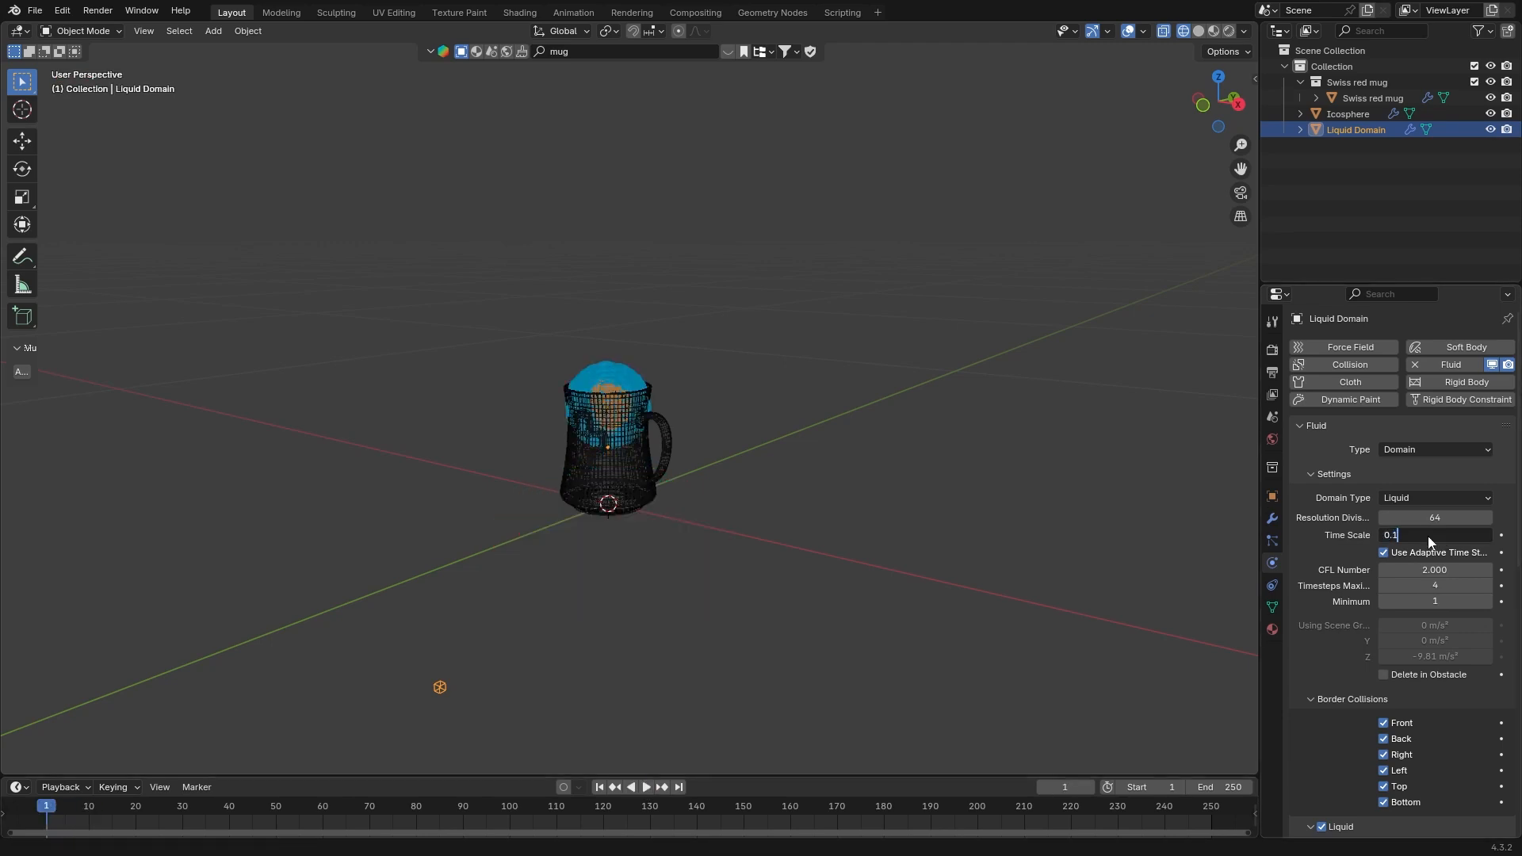
pyautogui.press('Return')
# - Play the simulation, enable Is Planar on the mug's effector, and replay from the first frame
pyautogui.click(640, 787)
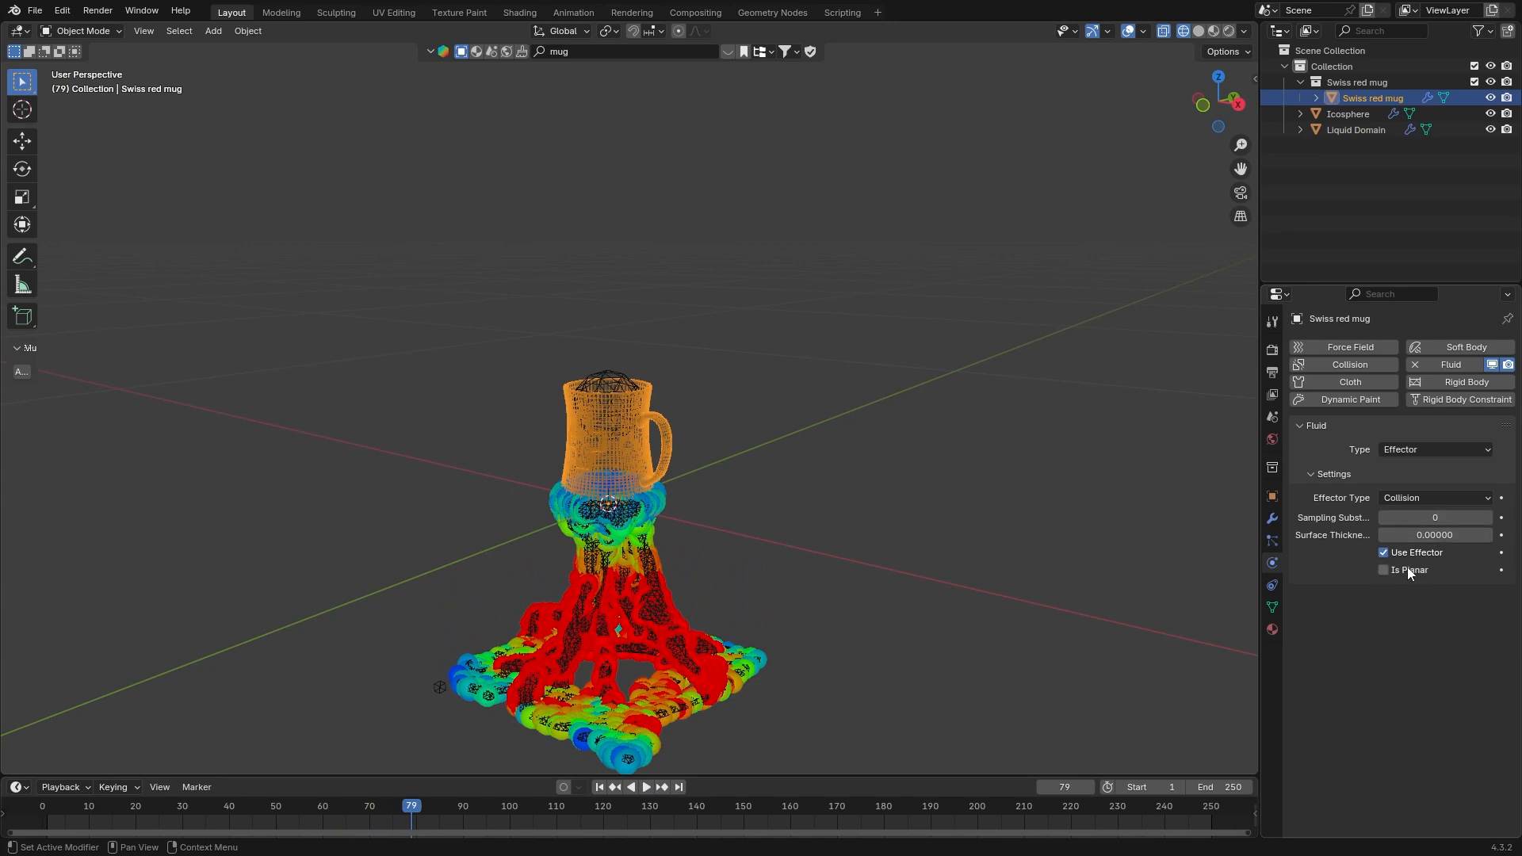
pyautogui.click(603, 788)
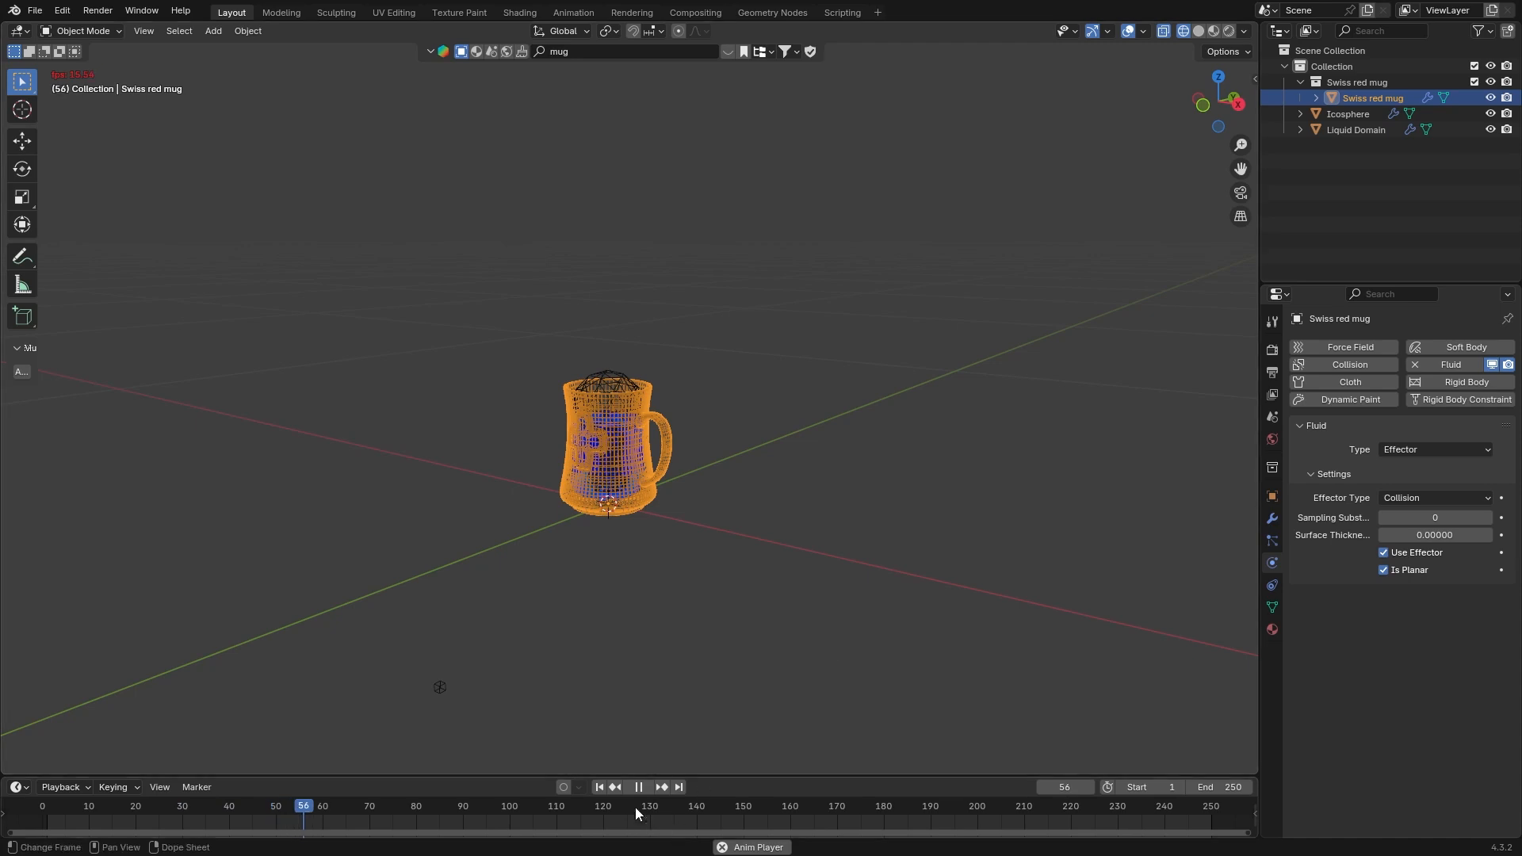
pyautogui.click(643, 788)
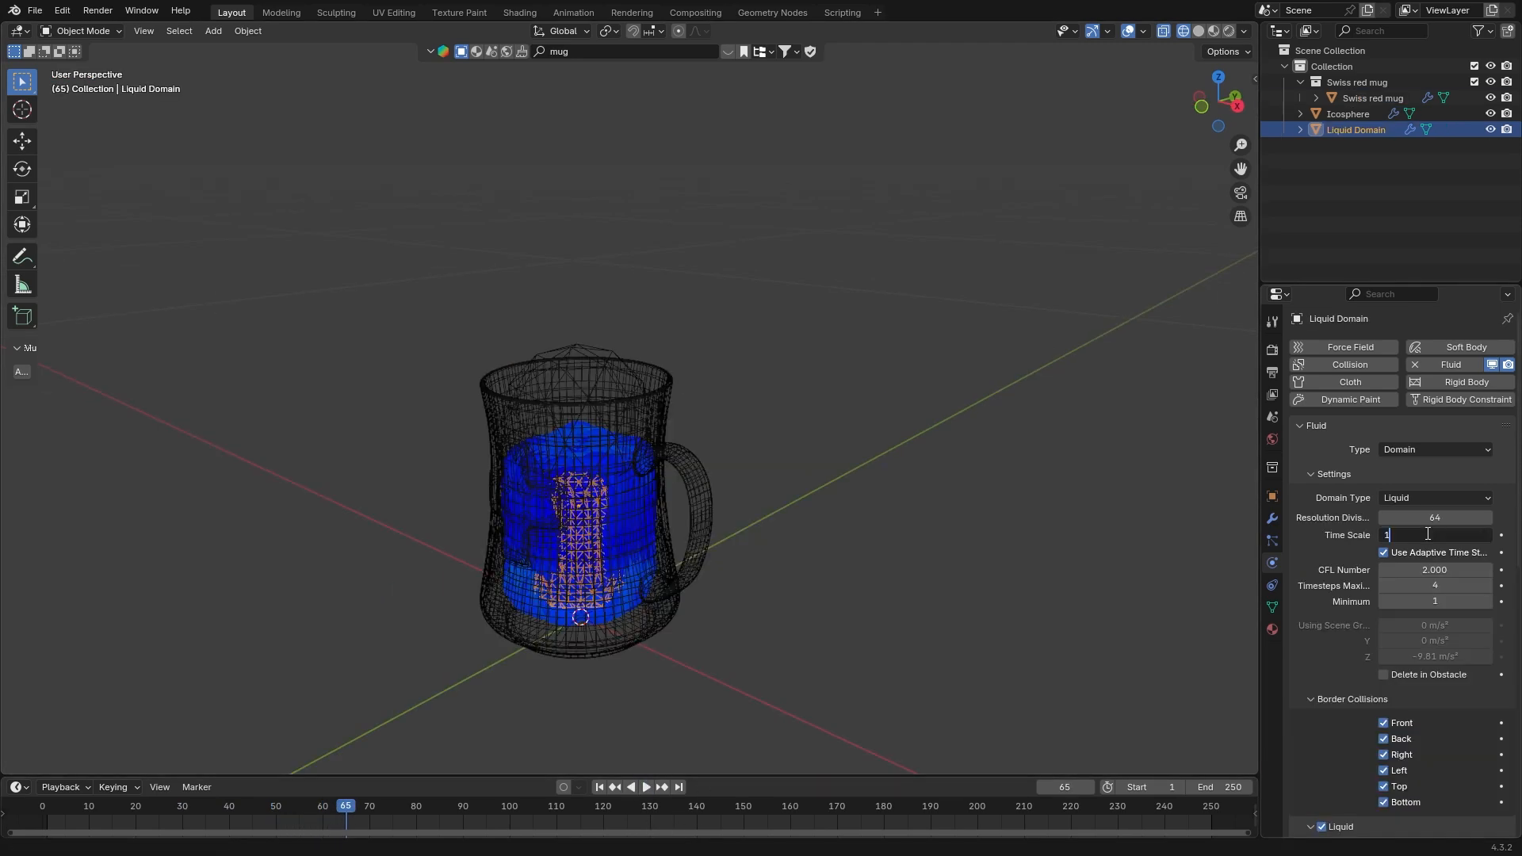
# - Set the liquid domain's time scale to 1 and replay the simulation from the first frame
pyautogui.press('Return')
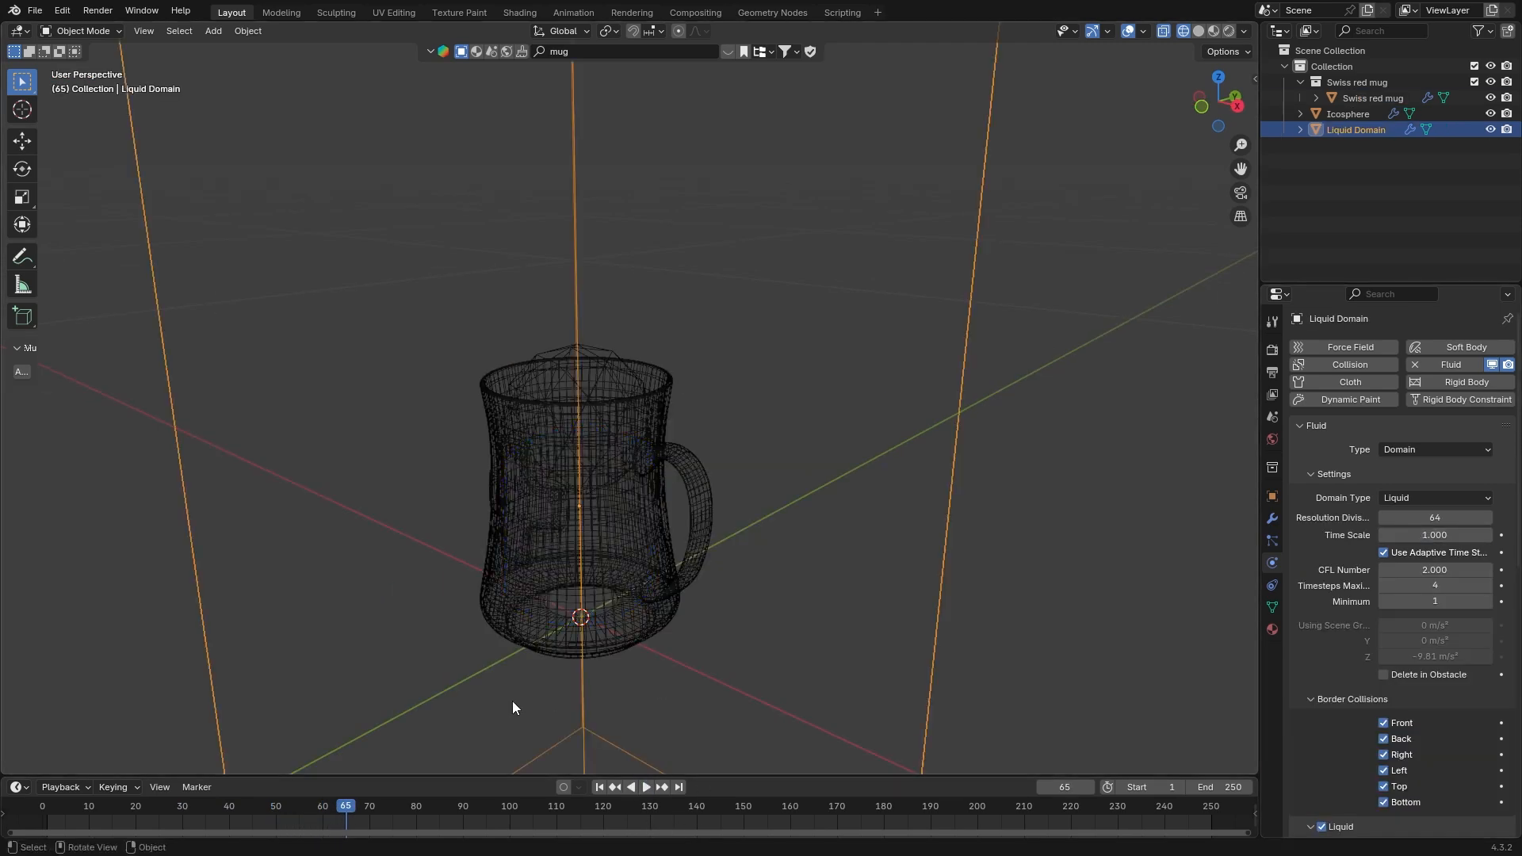
pyautogui.hotkey('shift', 'Left')
pyautogui.click(647, 788)
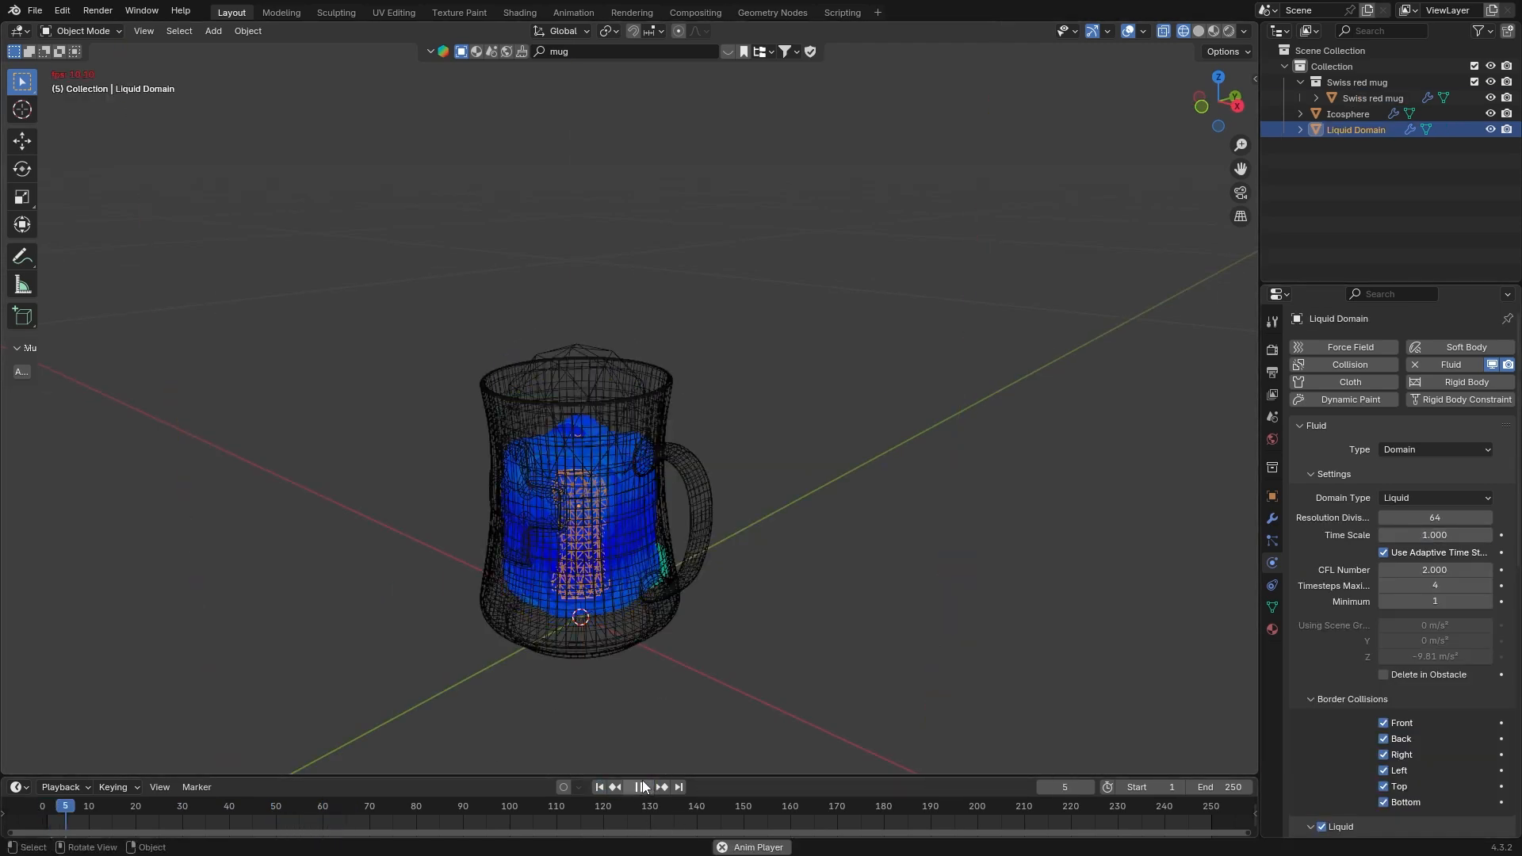
# - Switch to solid shading, inspect the liquid inside the mug, and return to the first frame
pyautogui.click(1199, 31)
pyautogui.moveTo(1021, 158)
pyautogui.mouseDown(button='middle')
pyautogui.moveTo(753, 382)
pyautogui.moveTo(610, 410)
pyautogui.moveTo(679, 395)
pyautogui.moveTo(648, 417)
pyautogui.moveTo(757, 404)
pyautogui.moveTo(722, 476)
pyautogui.moveTo(745, 512)
pyautogui.mouseUp(button='middle')
pyautogui.press('space')
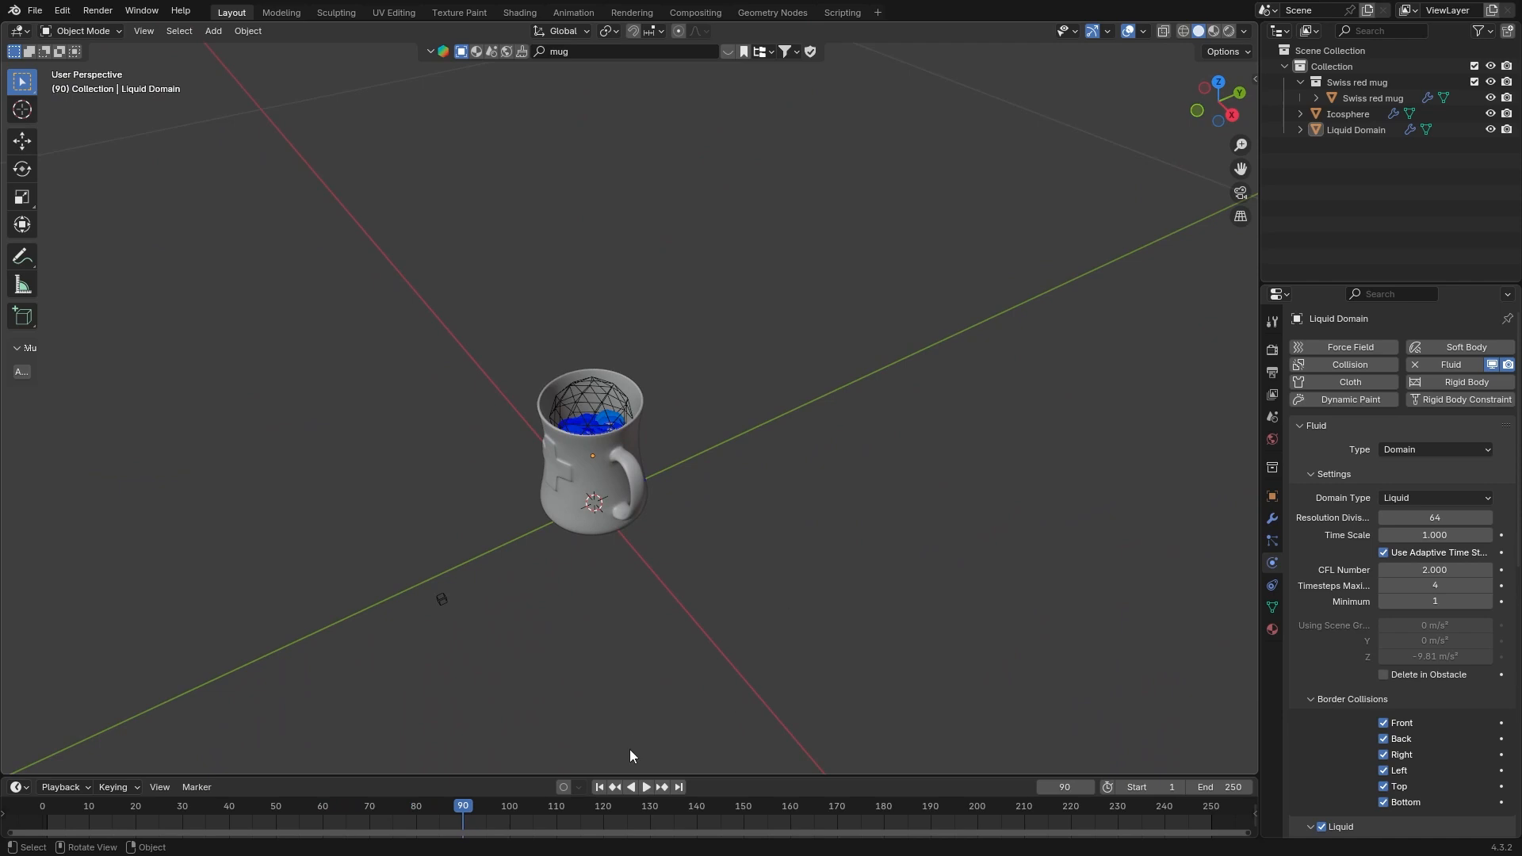
pyautogui.hotkey('shift', 'Left')
pyautogui.moveTo(623, 754); pyautogui.dragTo(748, 498, button='middle')
pyautogui.scroll(-2, 749, 498)
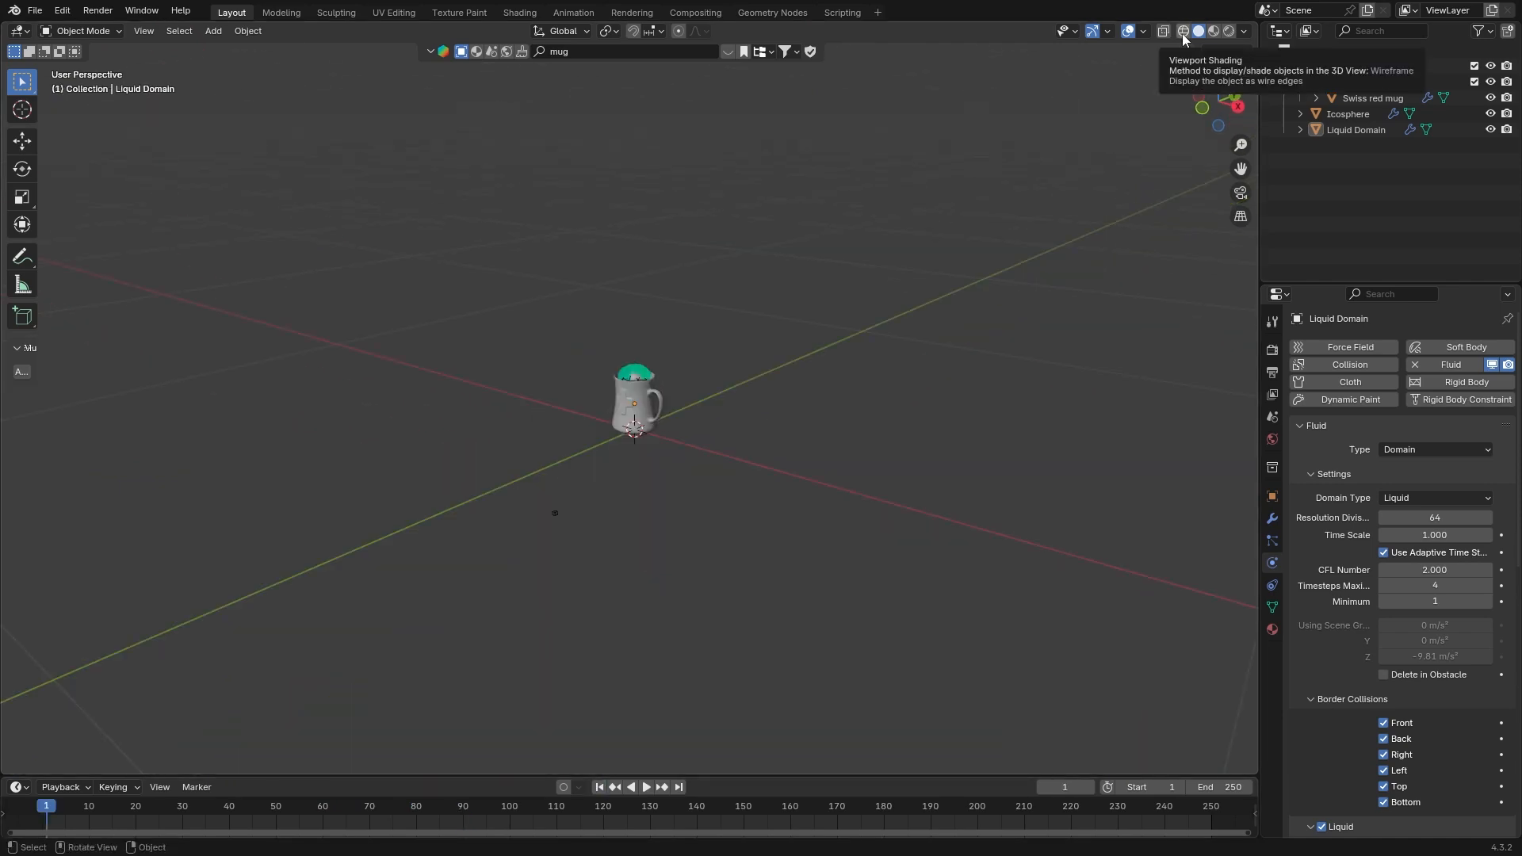
# - Add a Child Of constraint to the liquid domain with the mug as its target
pyautogui.click(555, 517)
pyautogui.scroll(3, 735, 474)
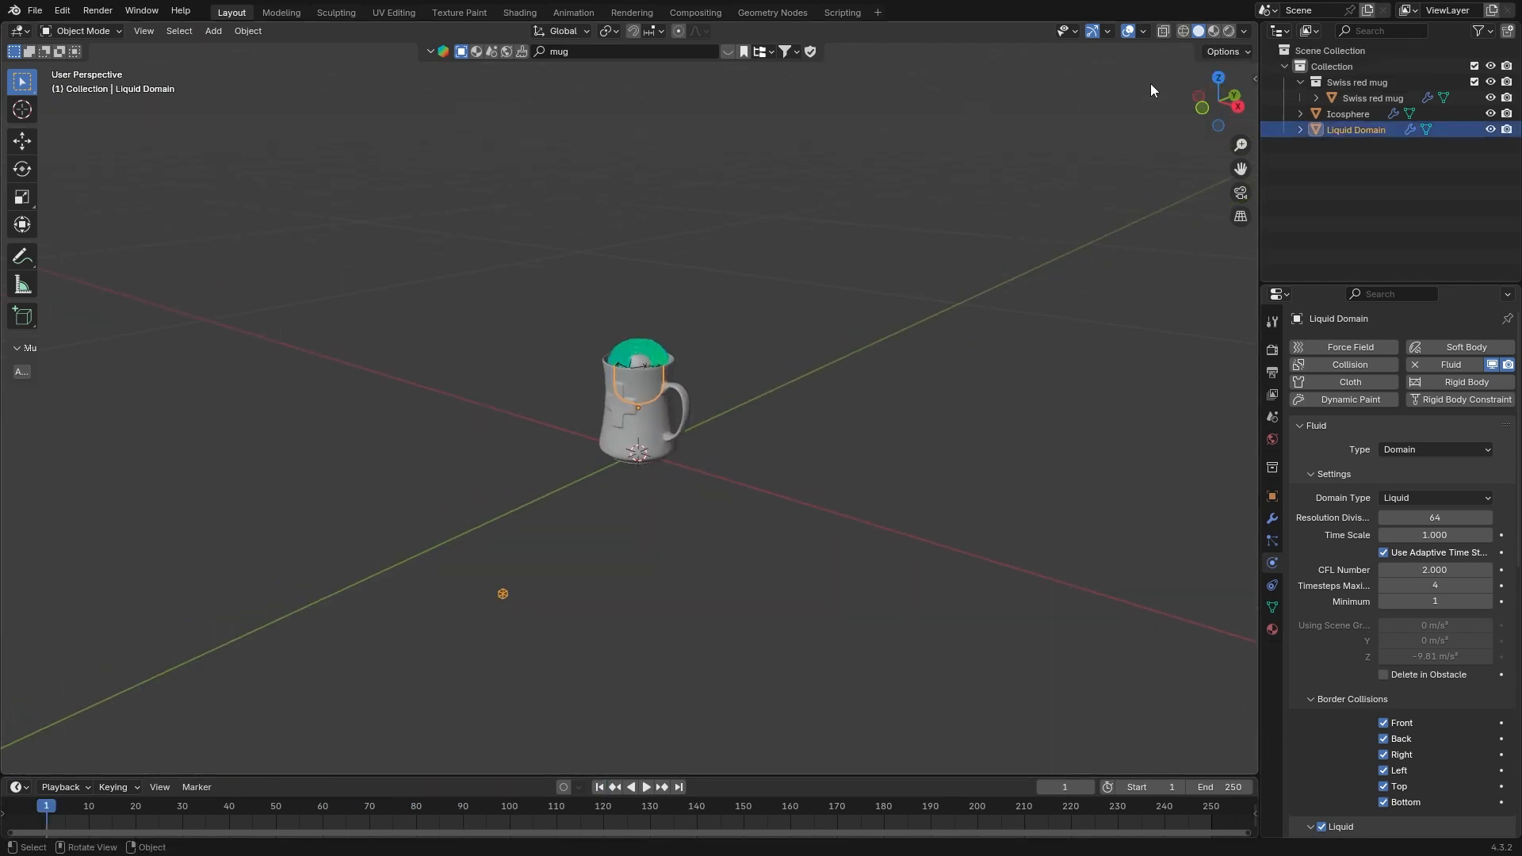
pyautogui.click(1272, 586)
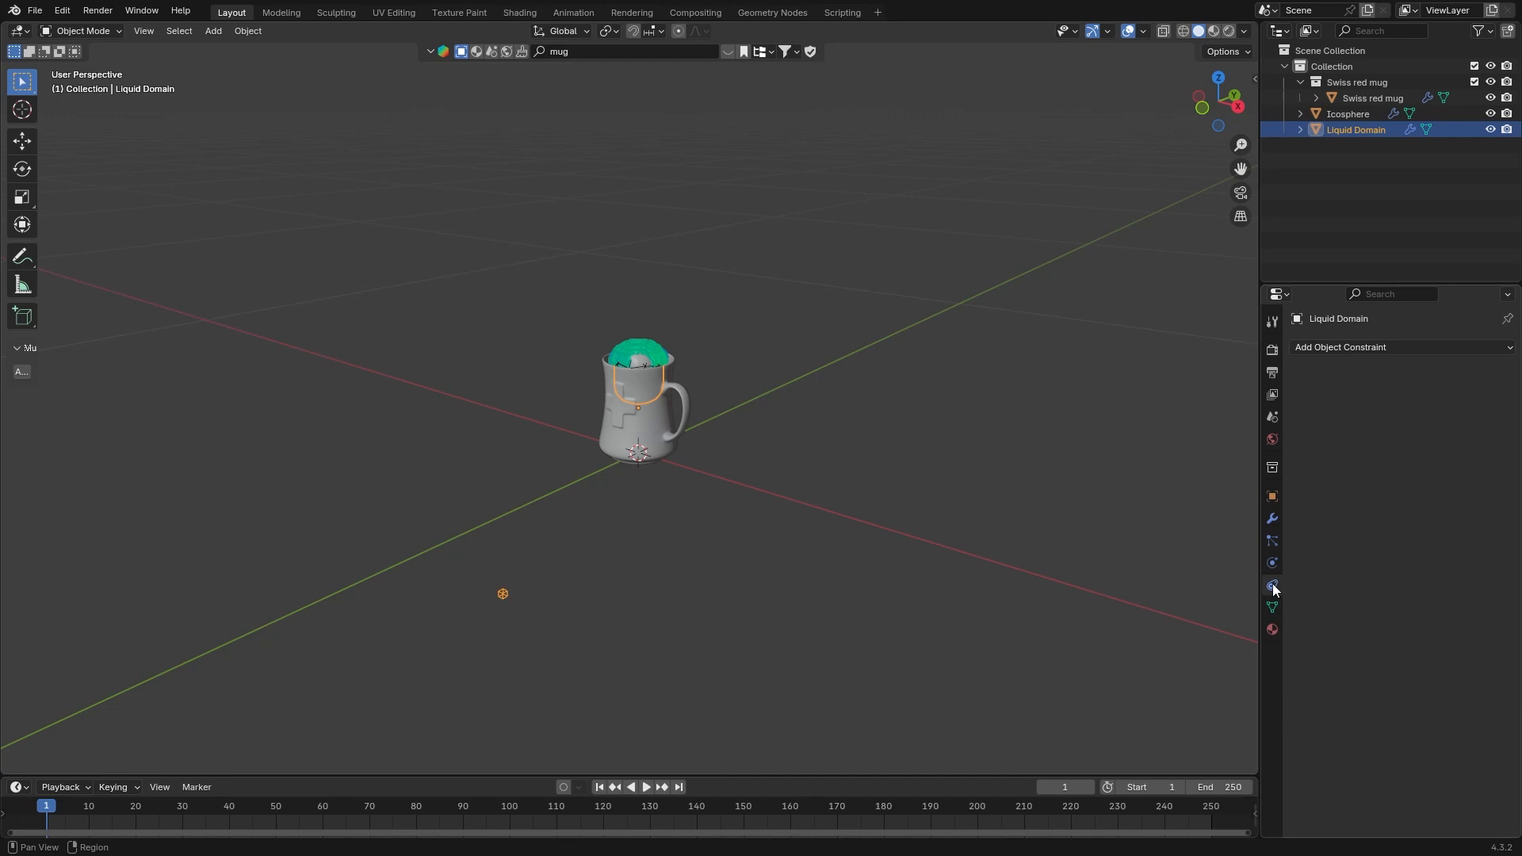
pyautogui.click(1364, 346)
pyautogui.click(1469, 427)
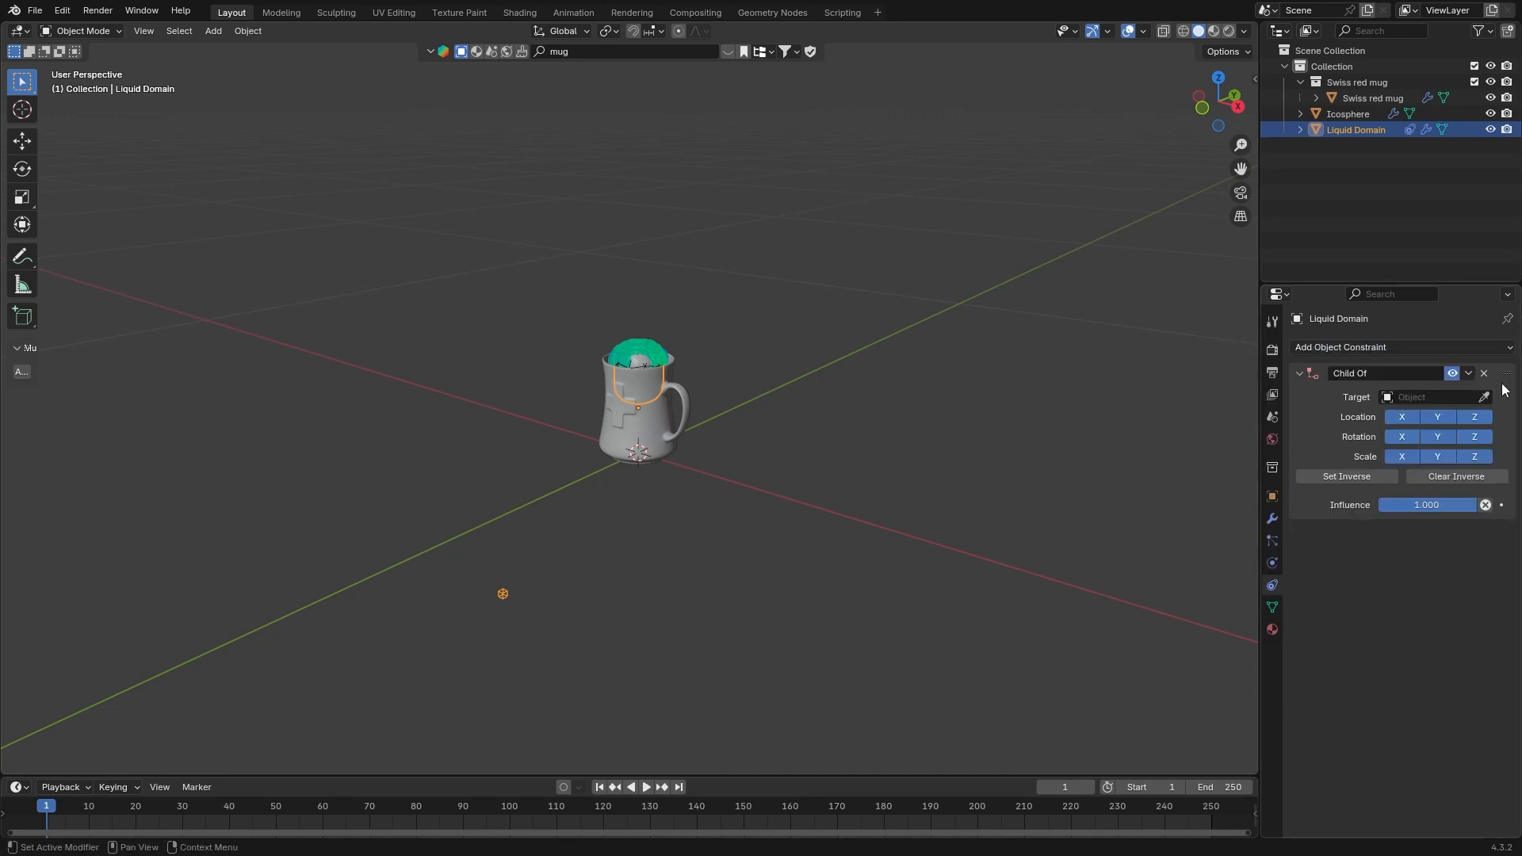
pyautogui.click(675, 429)
# - Play the simulation and try moving the mug to test how the liquid domain follows it
pyautogui.press('space')
pyautogui.click(696, 492)
pyautogui.press('g')
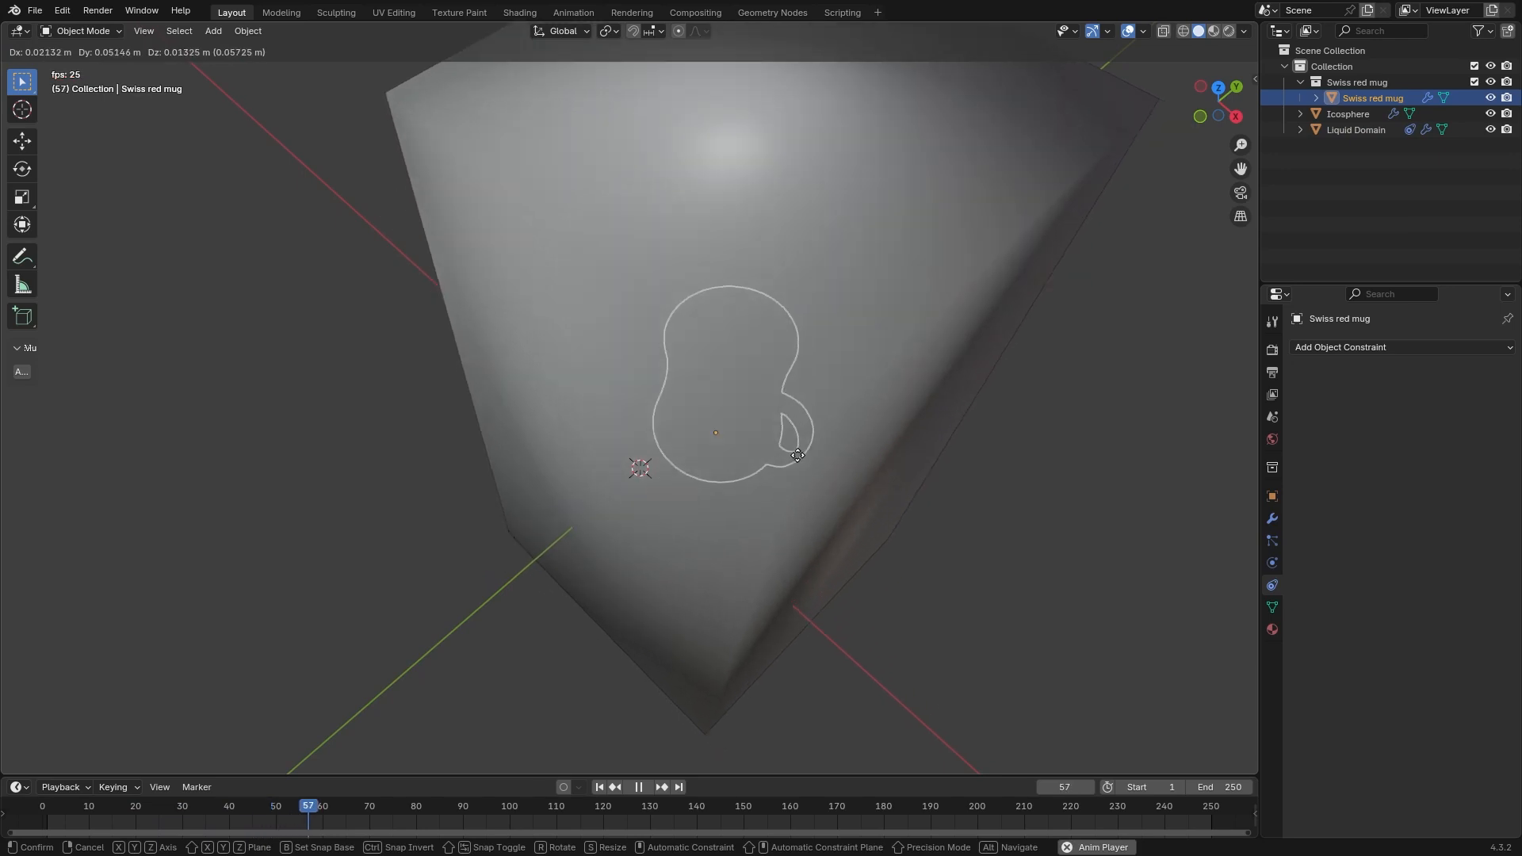
pyautogui.rightClick(797, 455)
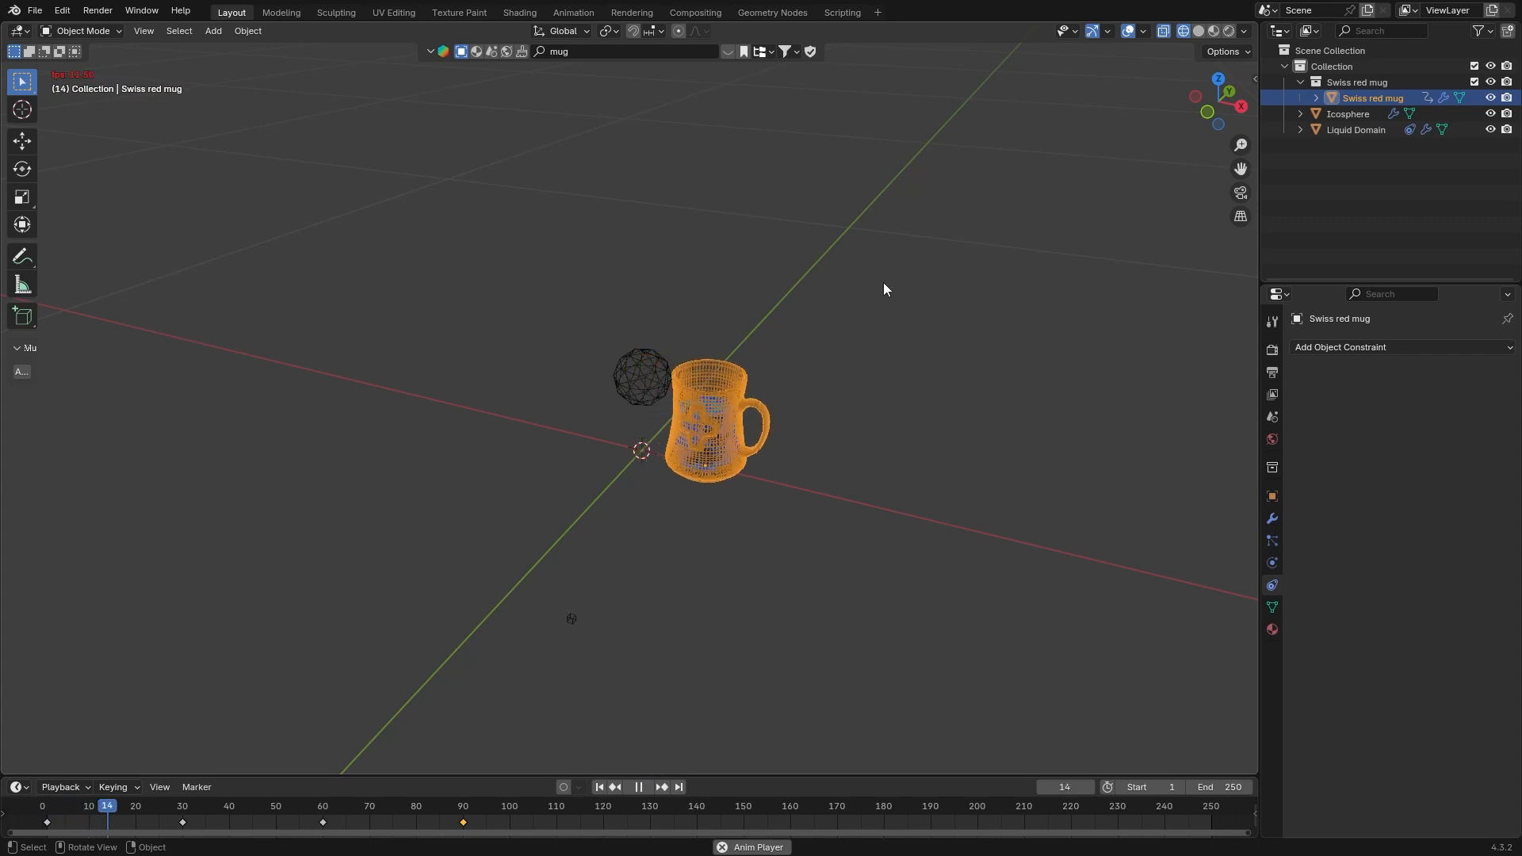
# - Hide the viewport overlays, switch to solid shading, and review the animated mug from several angles
pyautogui.click(1128, 31)
pyautogui.click(1198, 31)
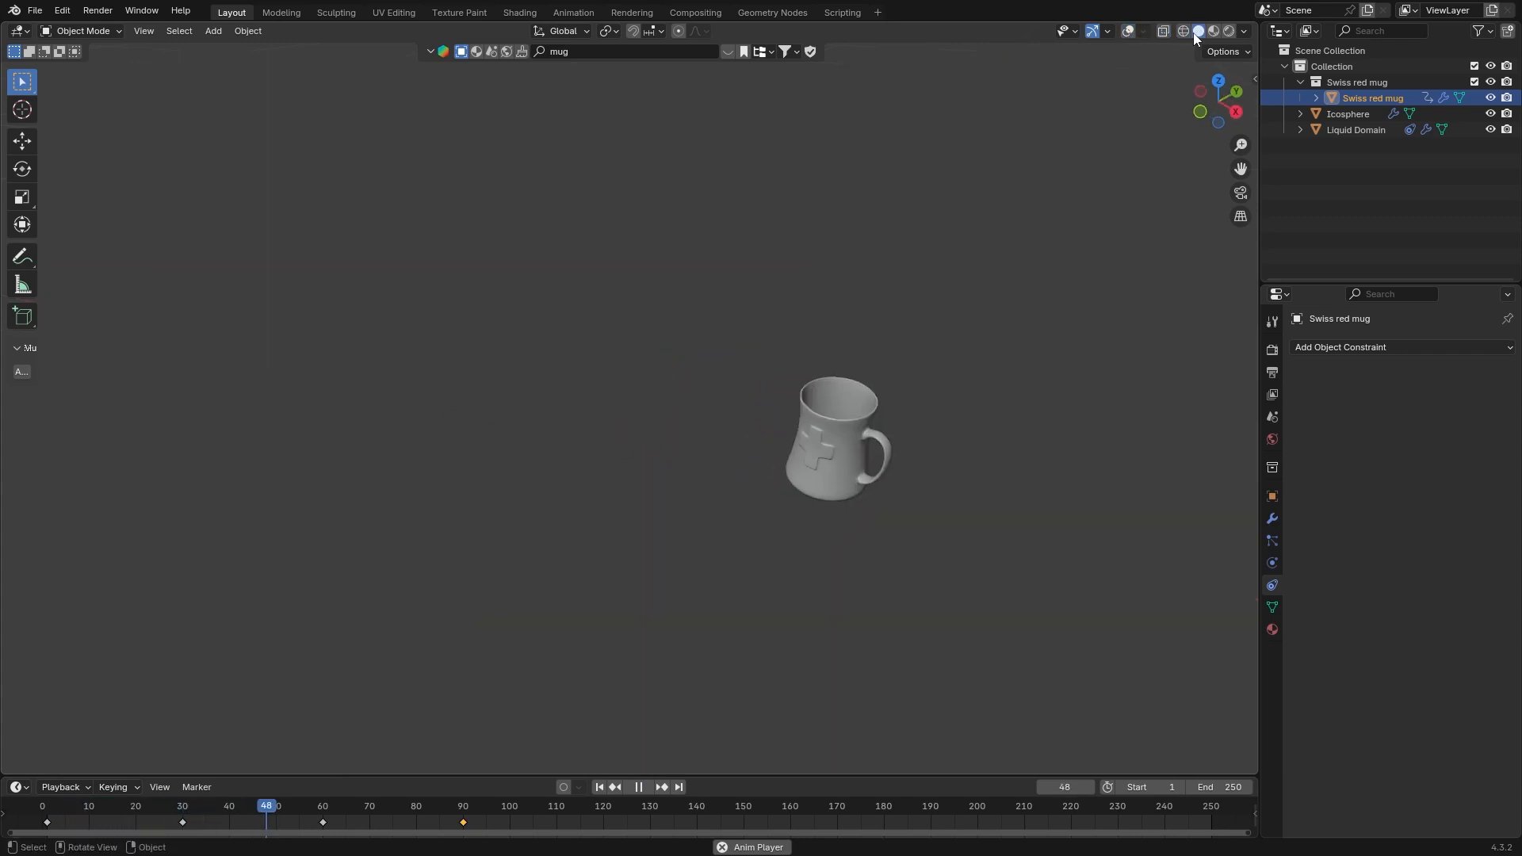
pyautogui.moveTo(1213, 101); pyautogui.dragTo(876, 425)
pyautogui.moveTo(862, 458); pyautogui.dragTo(719, 489, button='middle')
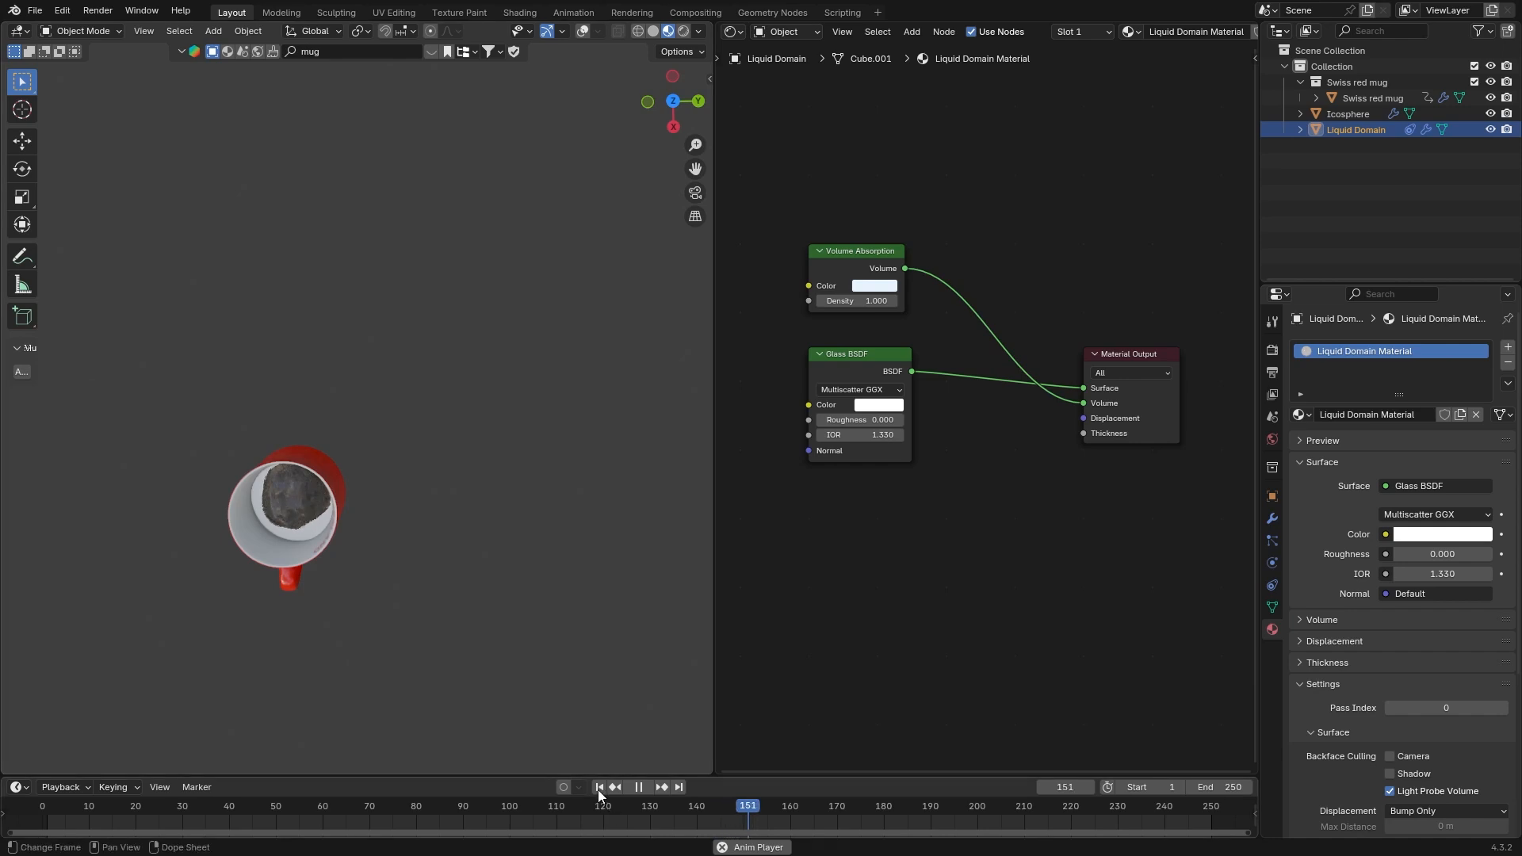
pyautogui.click(599, 788)
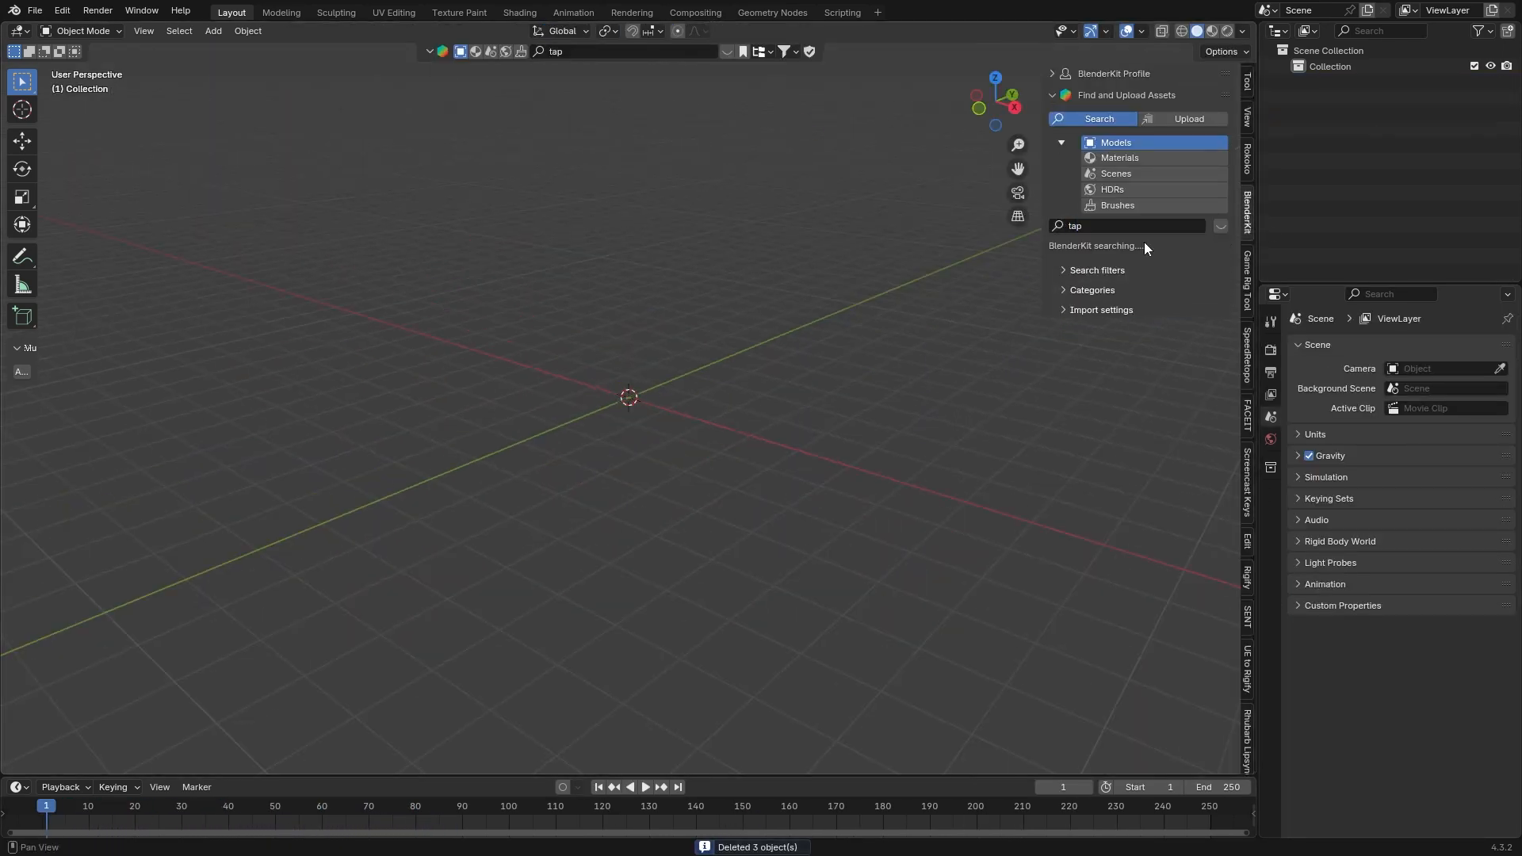
# - Place the Tap-01 model from the BlenderKit search for "tap" at the world origin
pyautogui.click(1097, 271)
pyautogui.moveTo(594, 203); pyautogui.dragTo(629, 394)
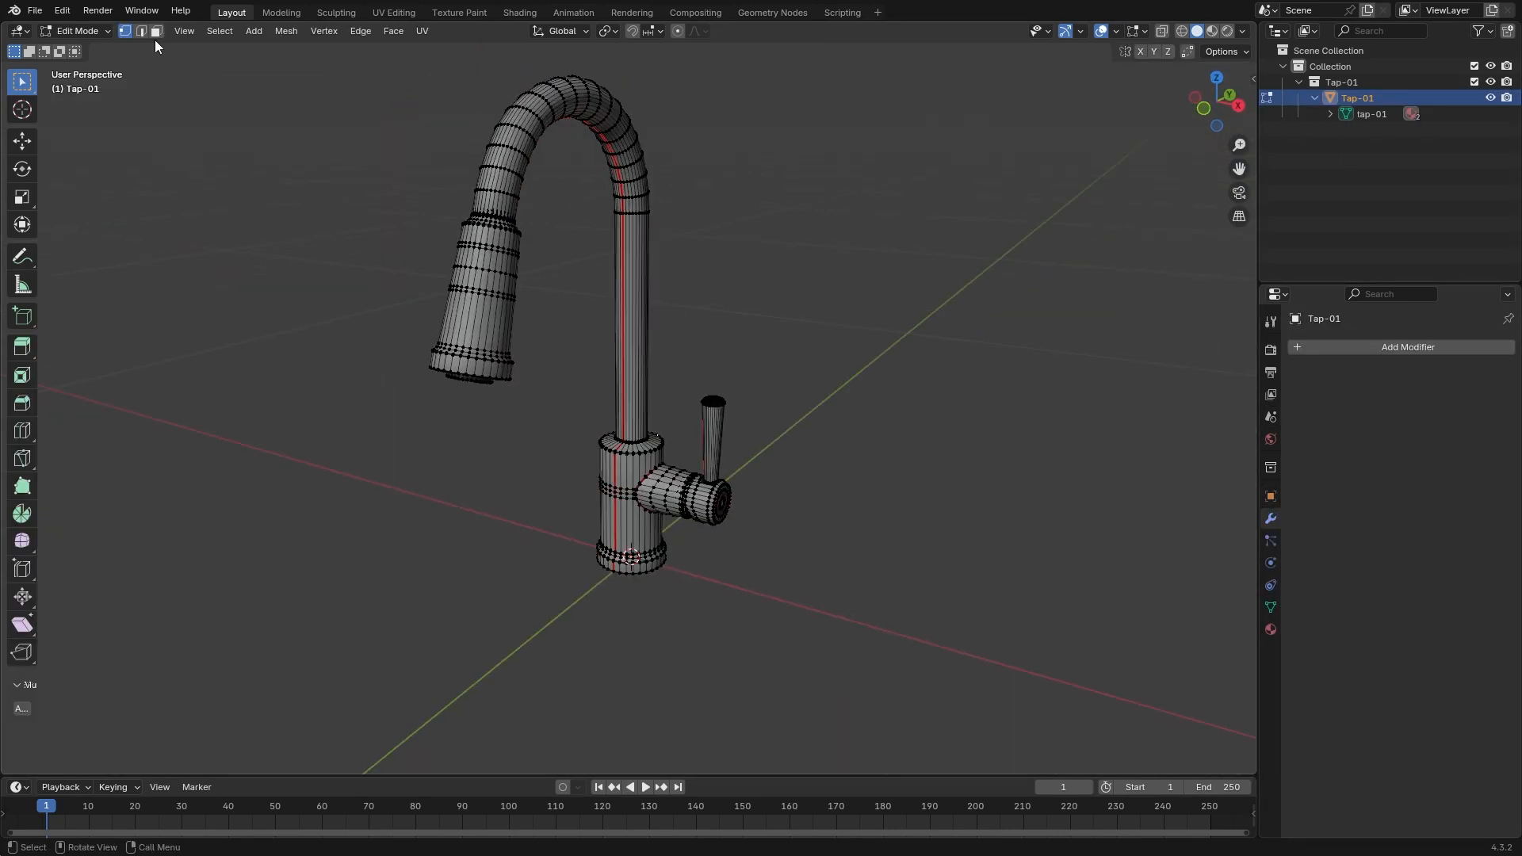
# - Separate the tap's handle into its own object and set its origin at the handle's pivot
pyautogui.press('l')
pyautogui.scroll(3, 812, 528)
pyautogui.scroll(-5, 812, 528)
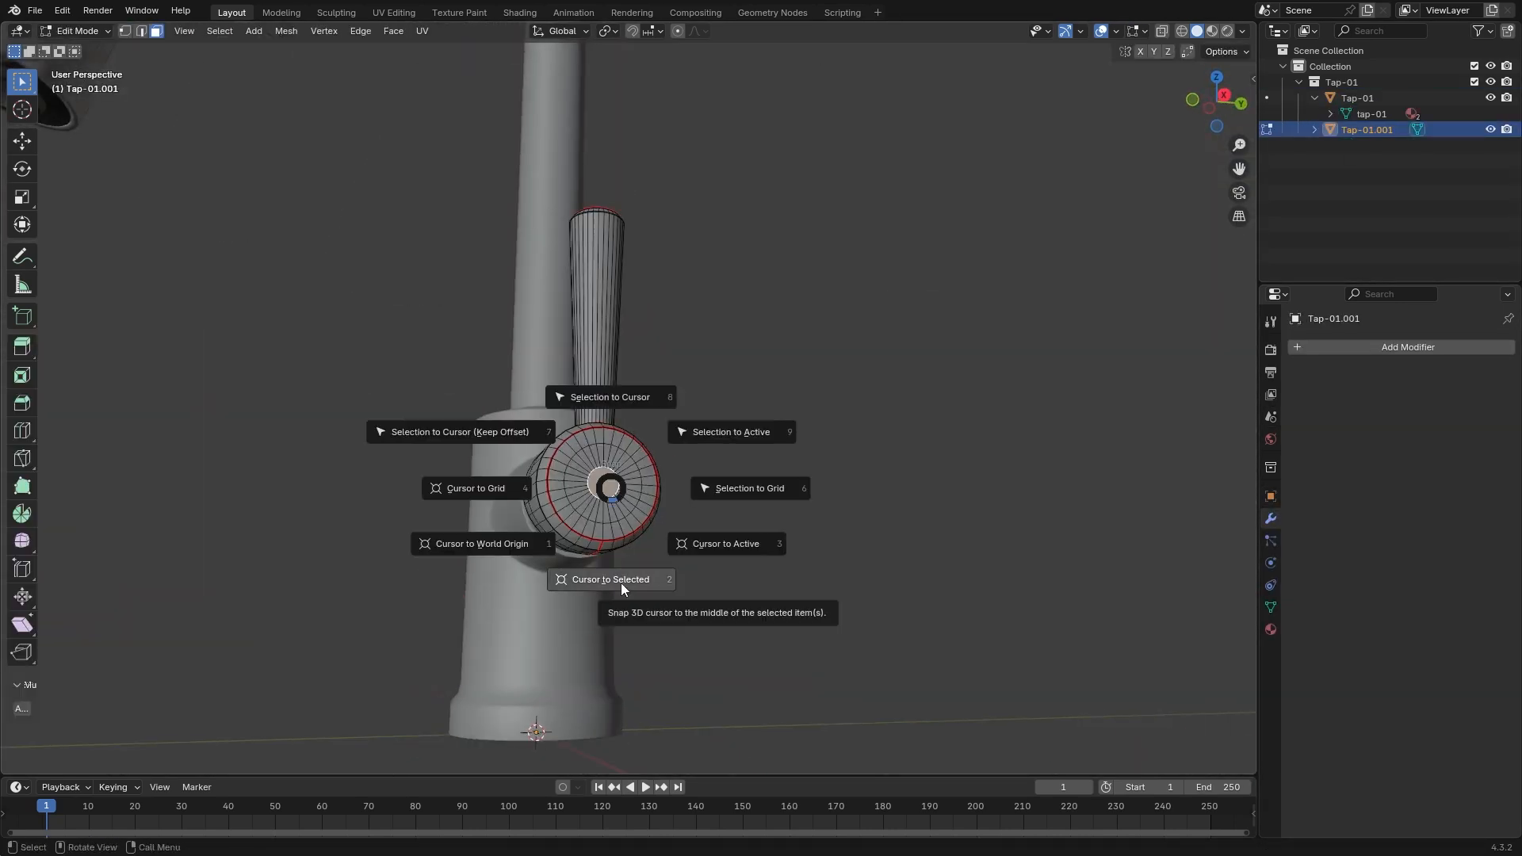
pyautogui.rightClick(726, 457)
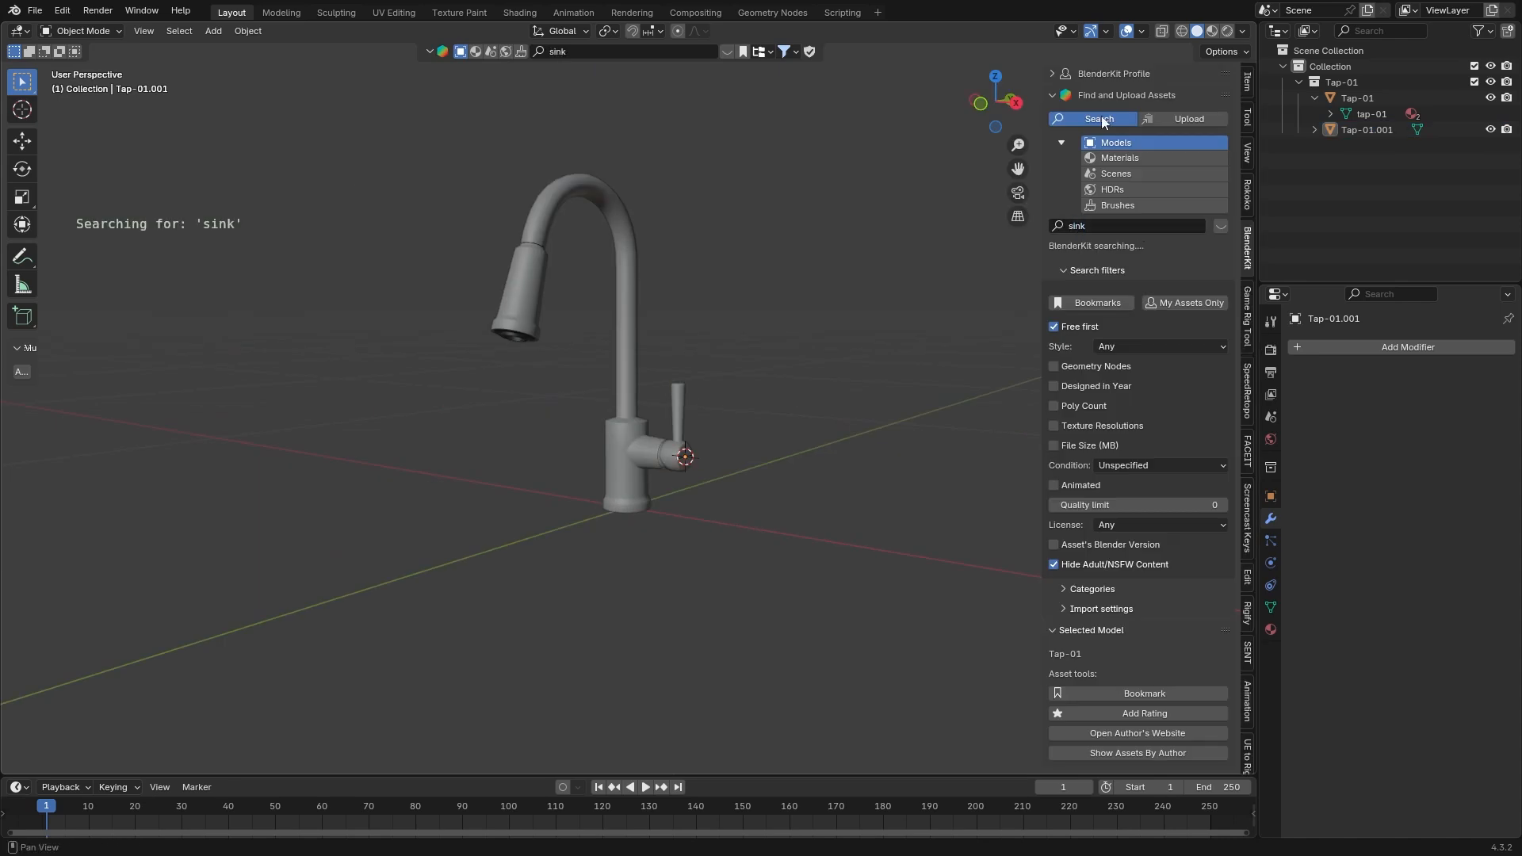
# - Move the sink model along Y so that its rear mounting hole sits under the tap
pyautogui.press('g')
pyautogui.press('y')
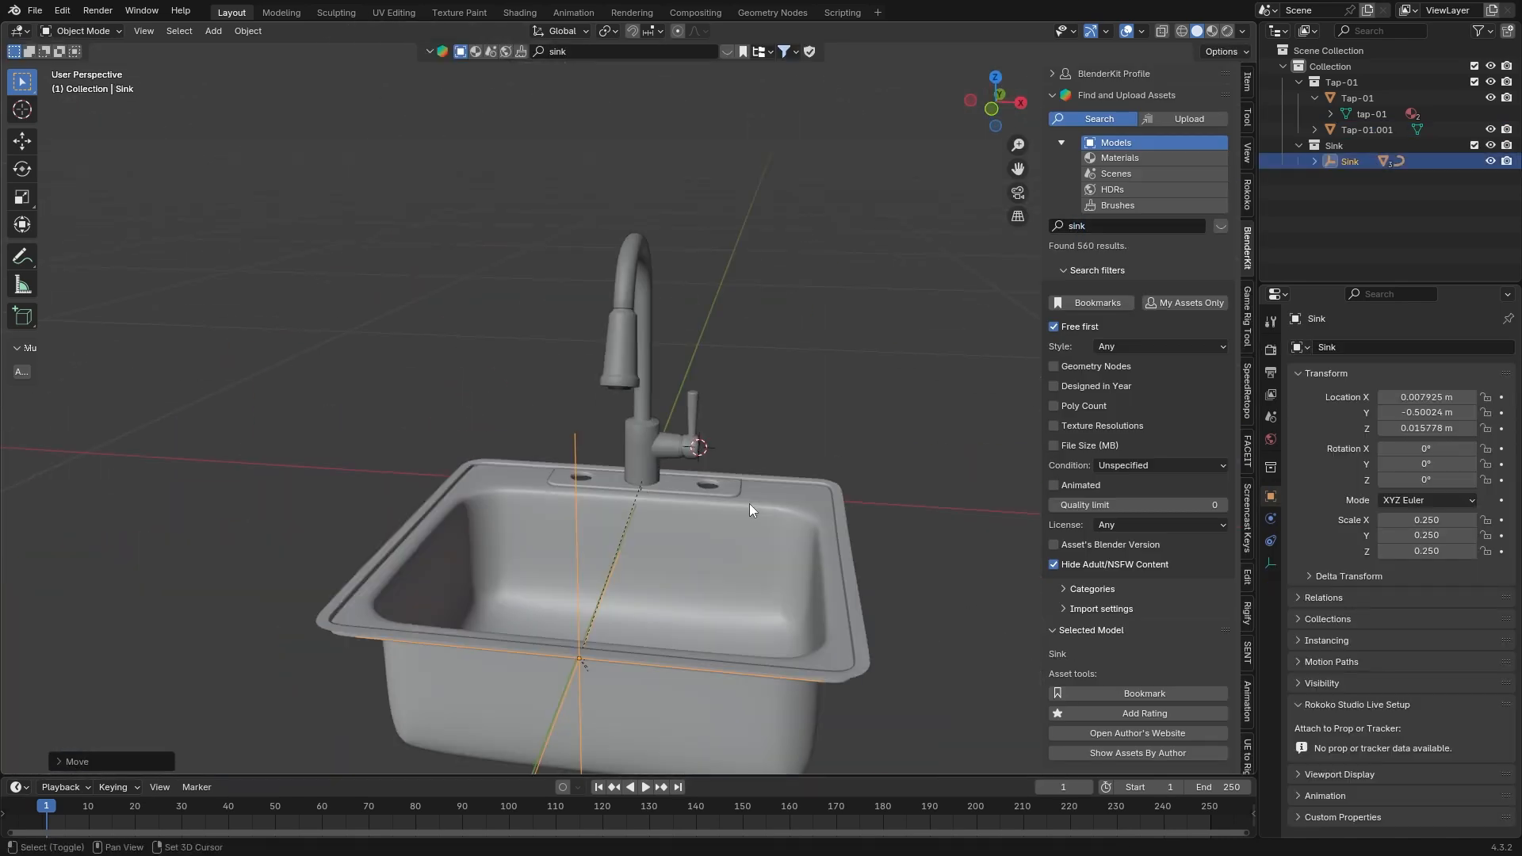
pyautogui.moveTo(749, 503); pyautogui.dragTo(778, 455, button='middle')
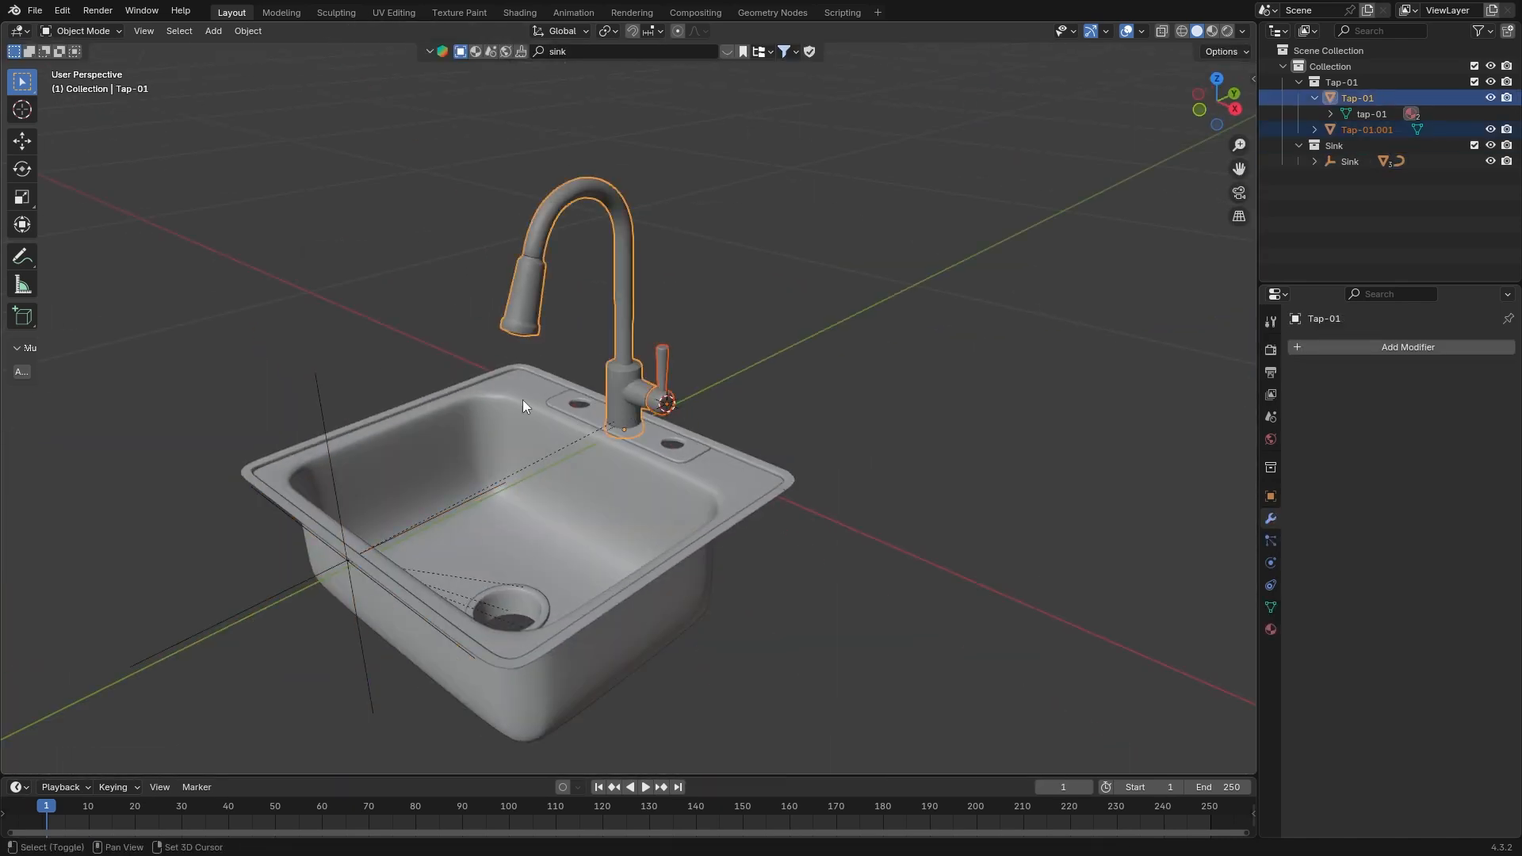
pyautogui.click(522, 406)
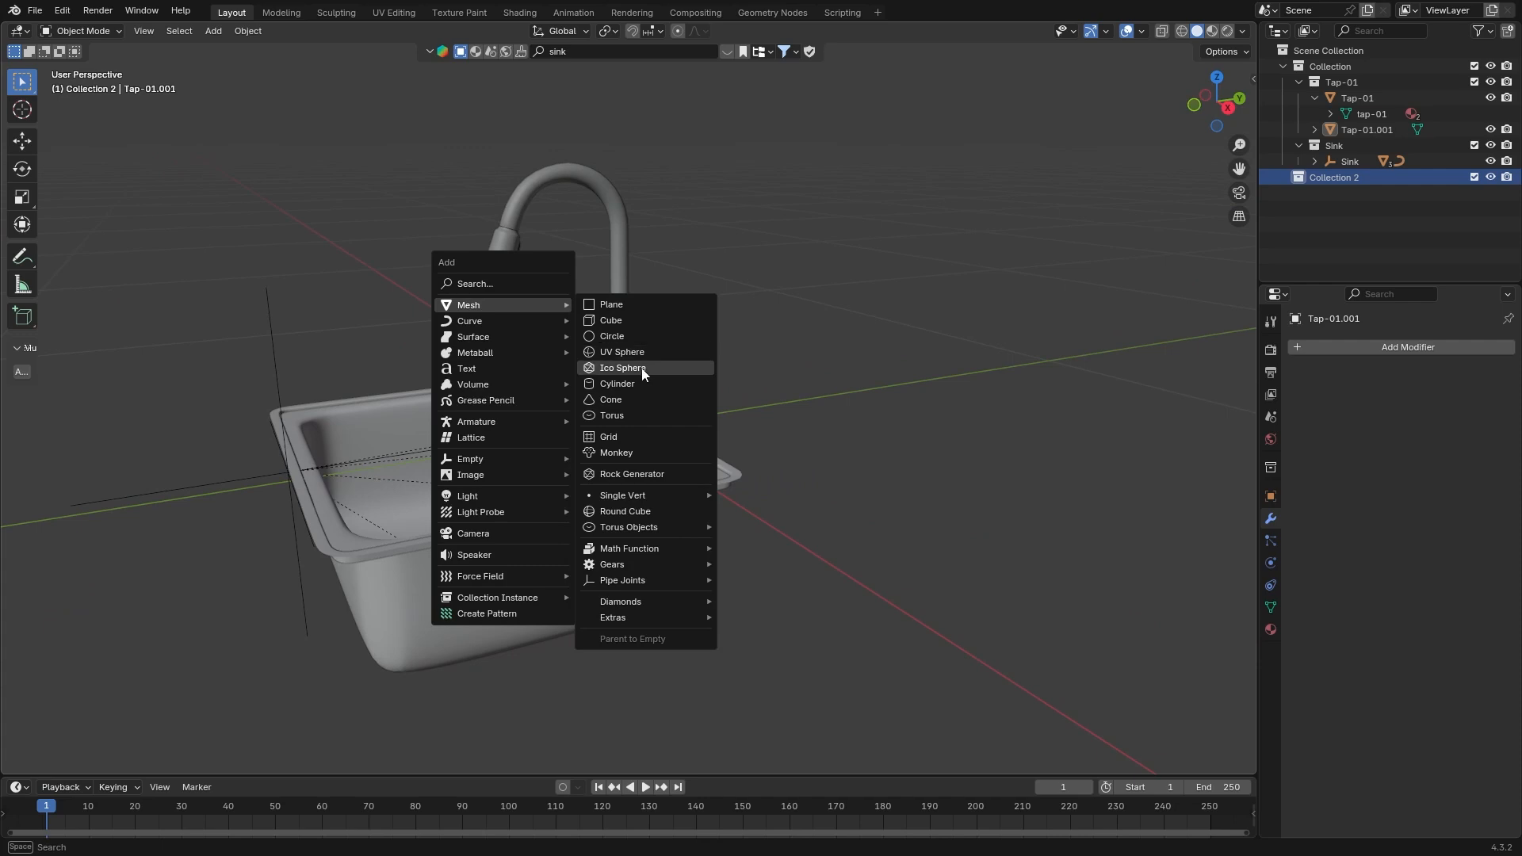
# - Add a small ico sphere in Collection 2 and place it at the opening of the tap's spout
pyautogui.click(623, 368)
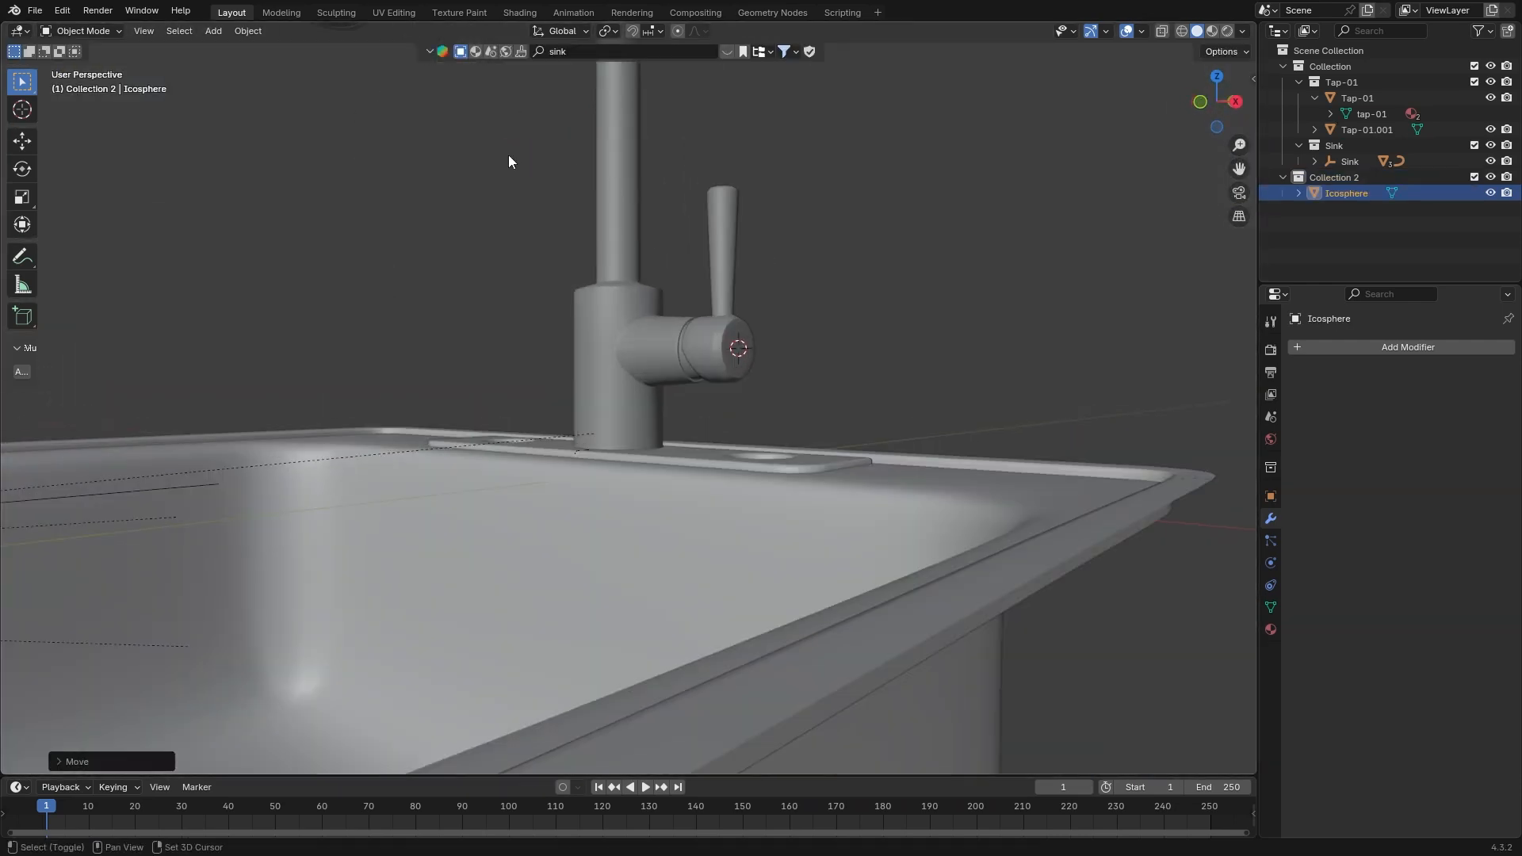
pyautogui.press('g')
pyautogui.click(574, 340)
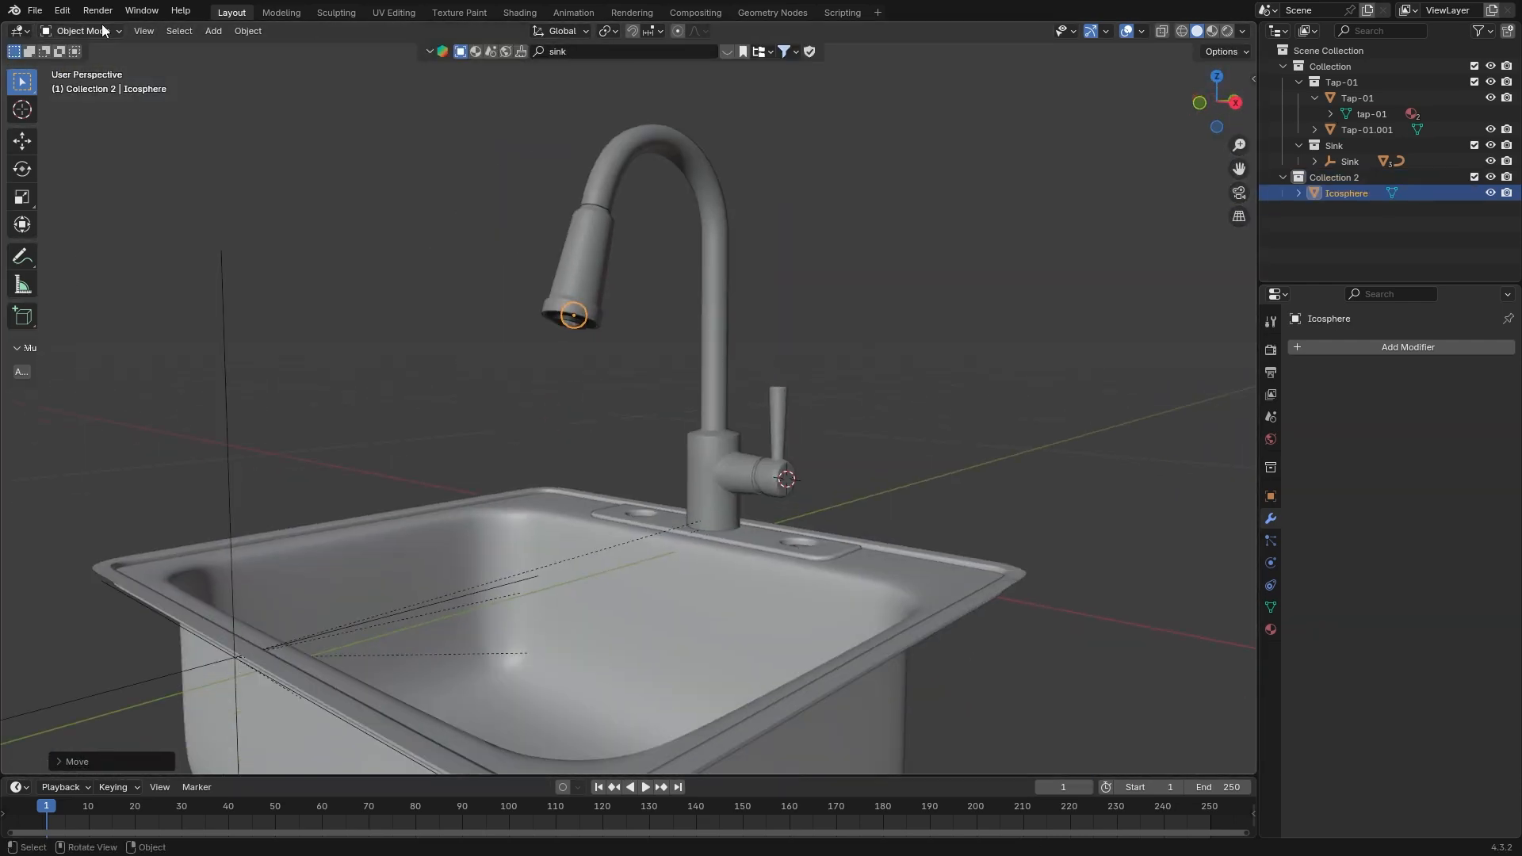
# - Apply the ico sphere's transforms and set its origin to its geometry
pyautogui.click(248, 30)
pyautogui.click(484, 160)
pyautogui.rightClick(563, 305)
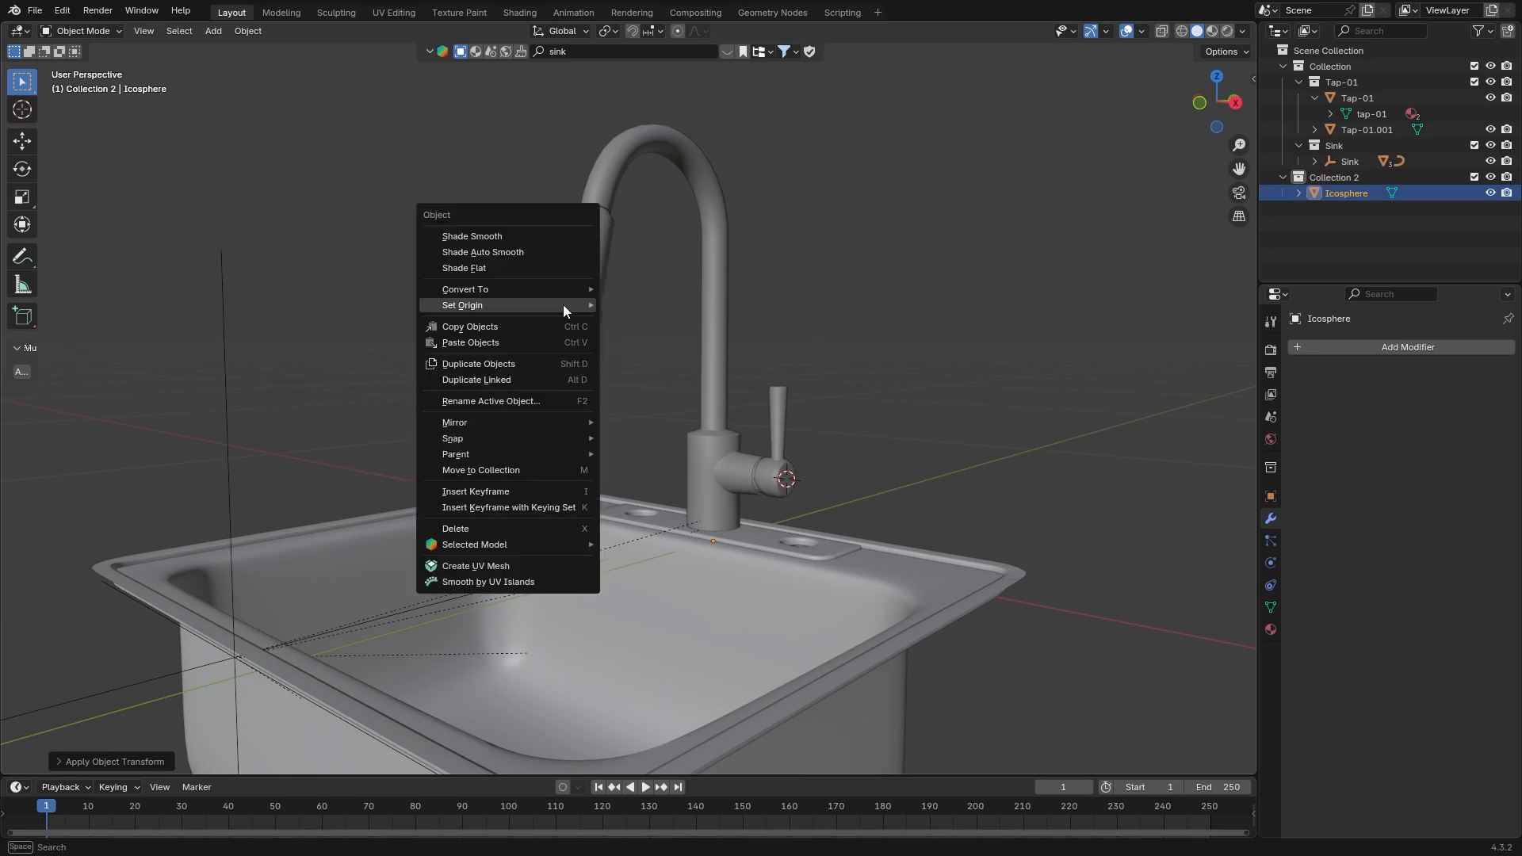
pyautogui.click(620, 320)
# - Add the Quick Liquid effect to the ico sphere at the tap's spout
pyautogui.scroll(-10, 626, 345)
pyautogui.click(248, 30)
pyautogui.moveTo(341, 483)
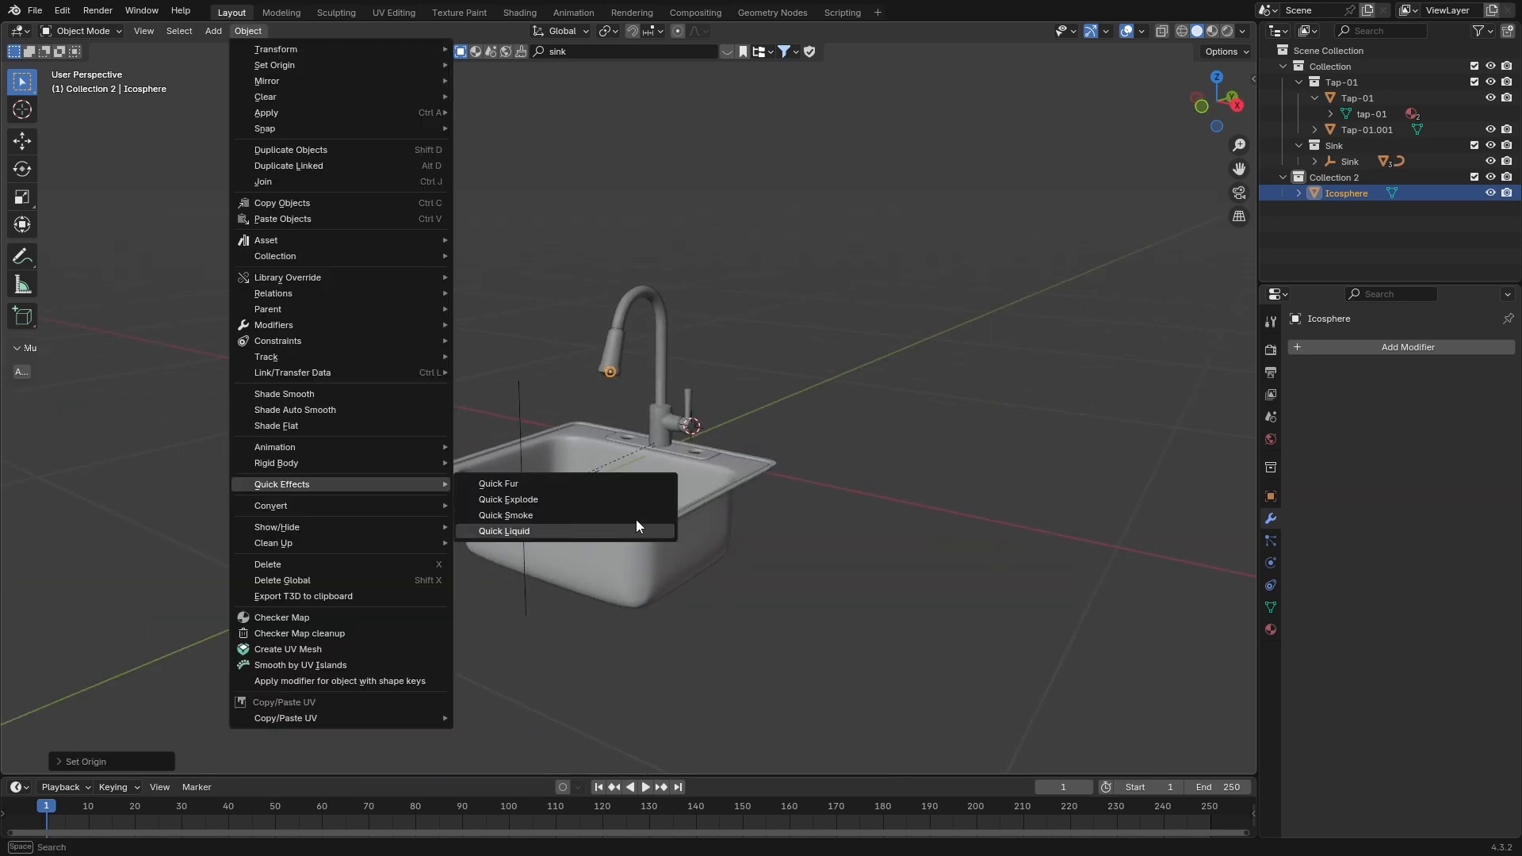
pyautogui.click(637, 522)
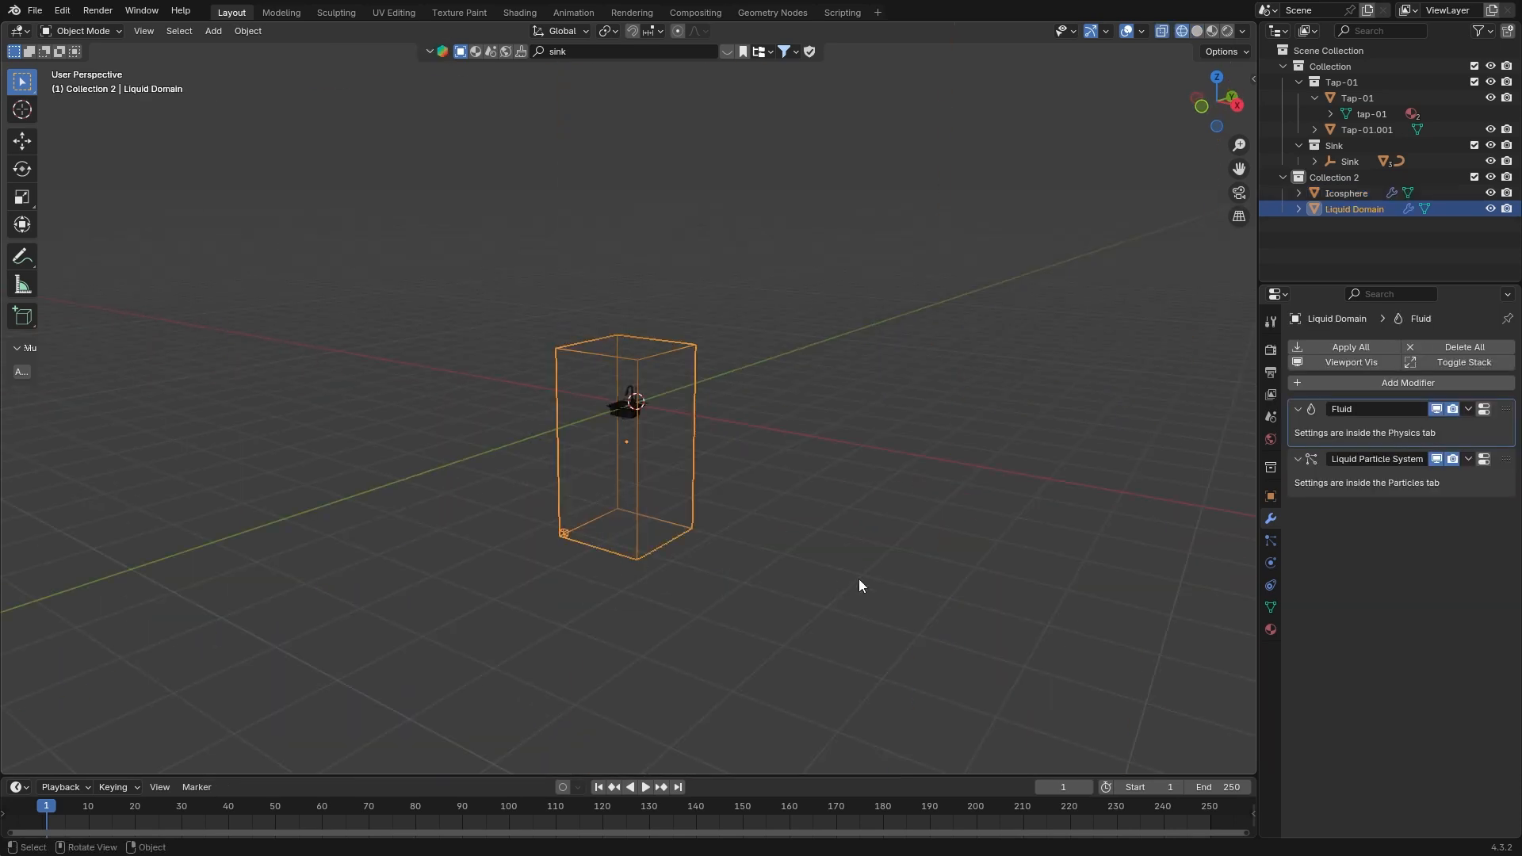
# - Scale and move the liquid domain so that it encloses the tap and sink, and apply its transforms
pyautogui.press('g')
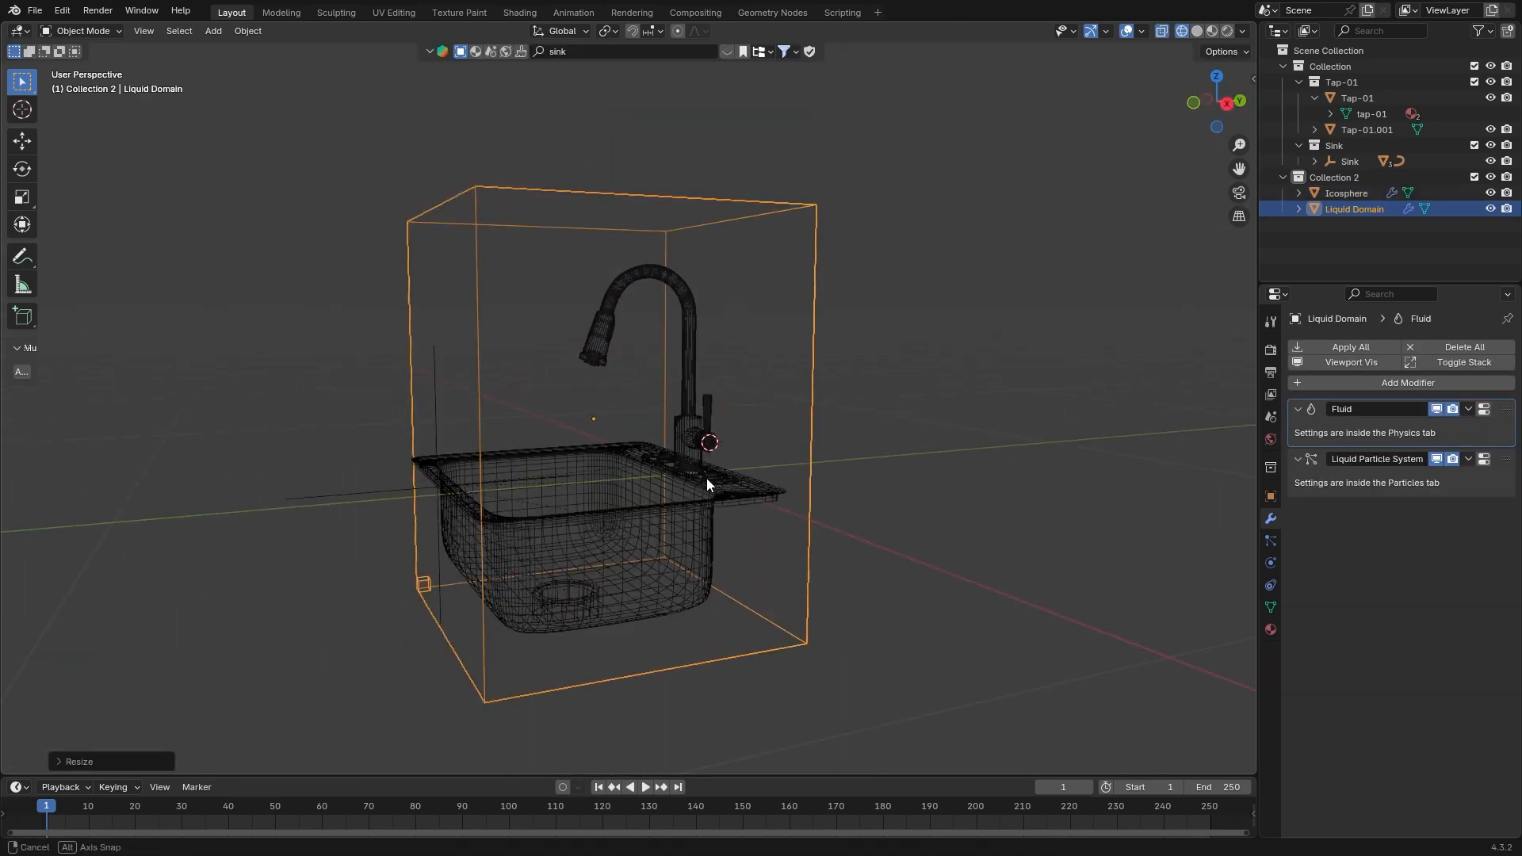
pyautogui.scroll(4, 785, 352)
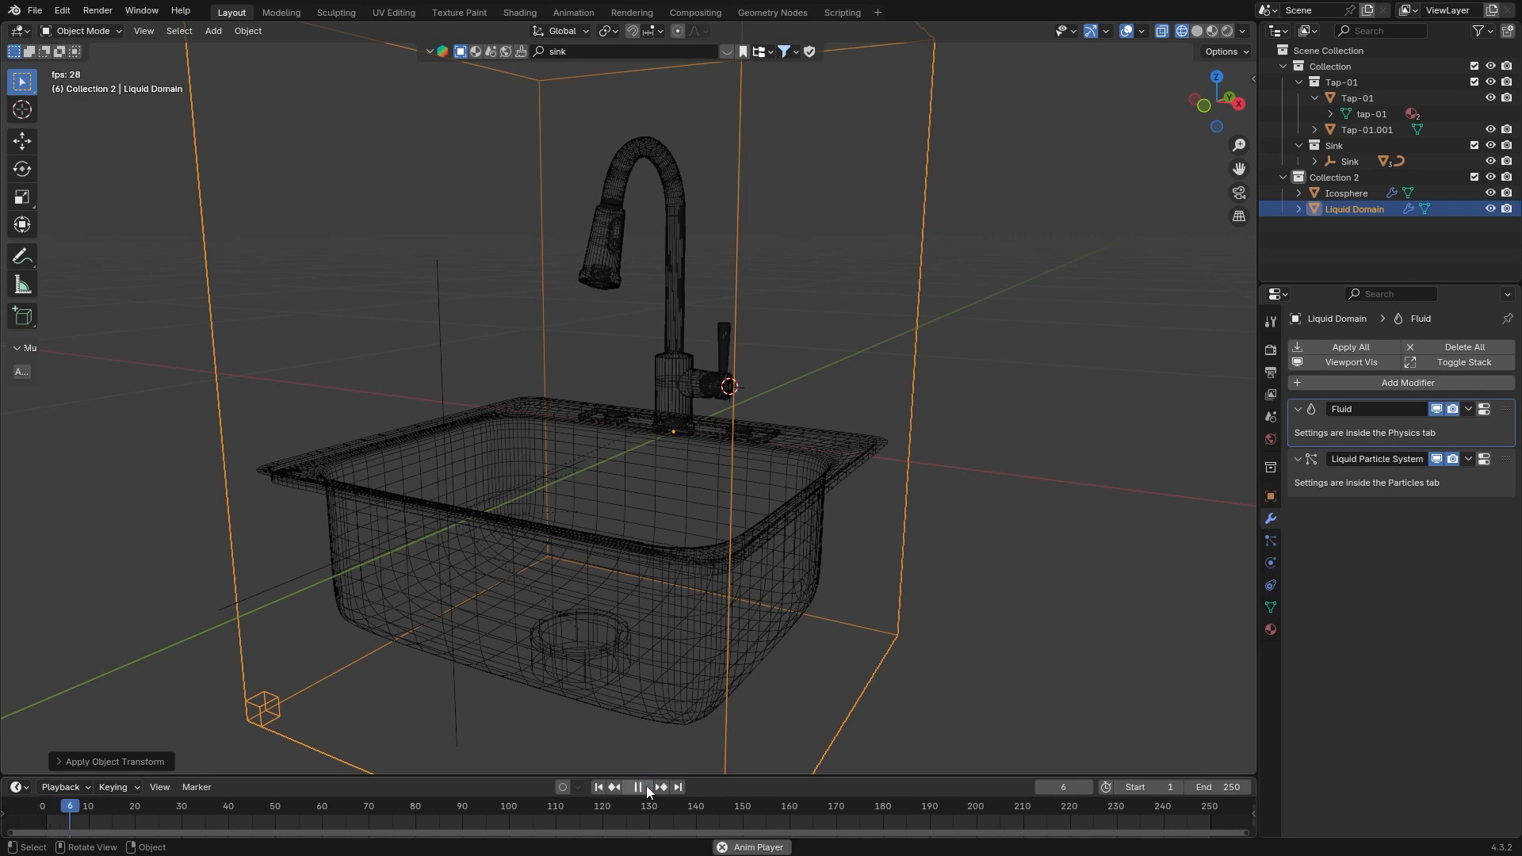
pyautogui.click(644, 787)
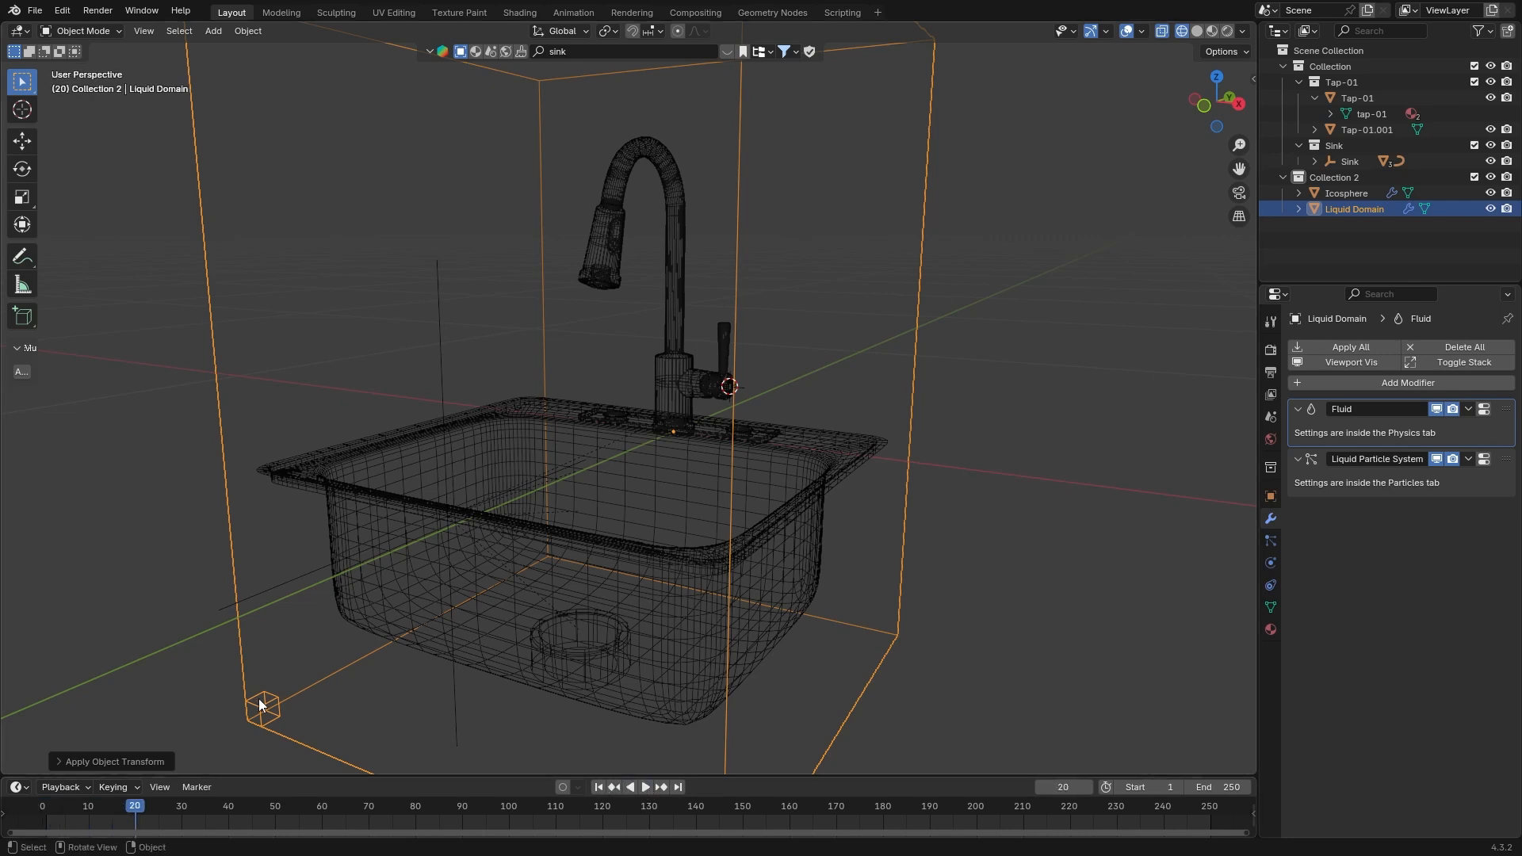
# - Set the liquid domain's Resolution Divisions to 64 and replay the simulation from the first frame
pyautogui.click(1270, 560)
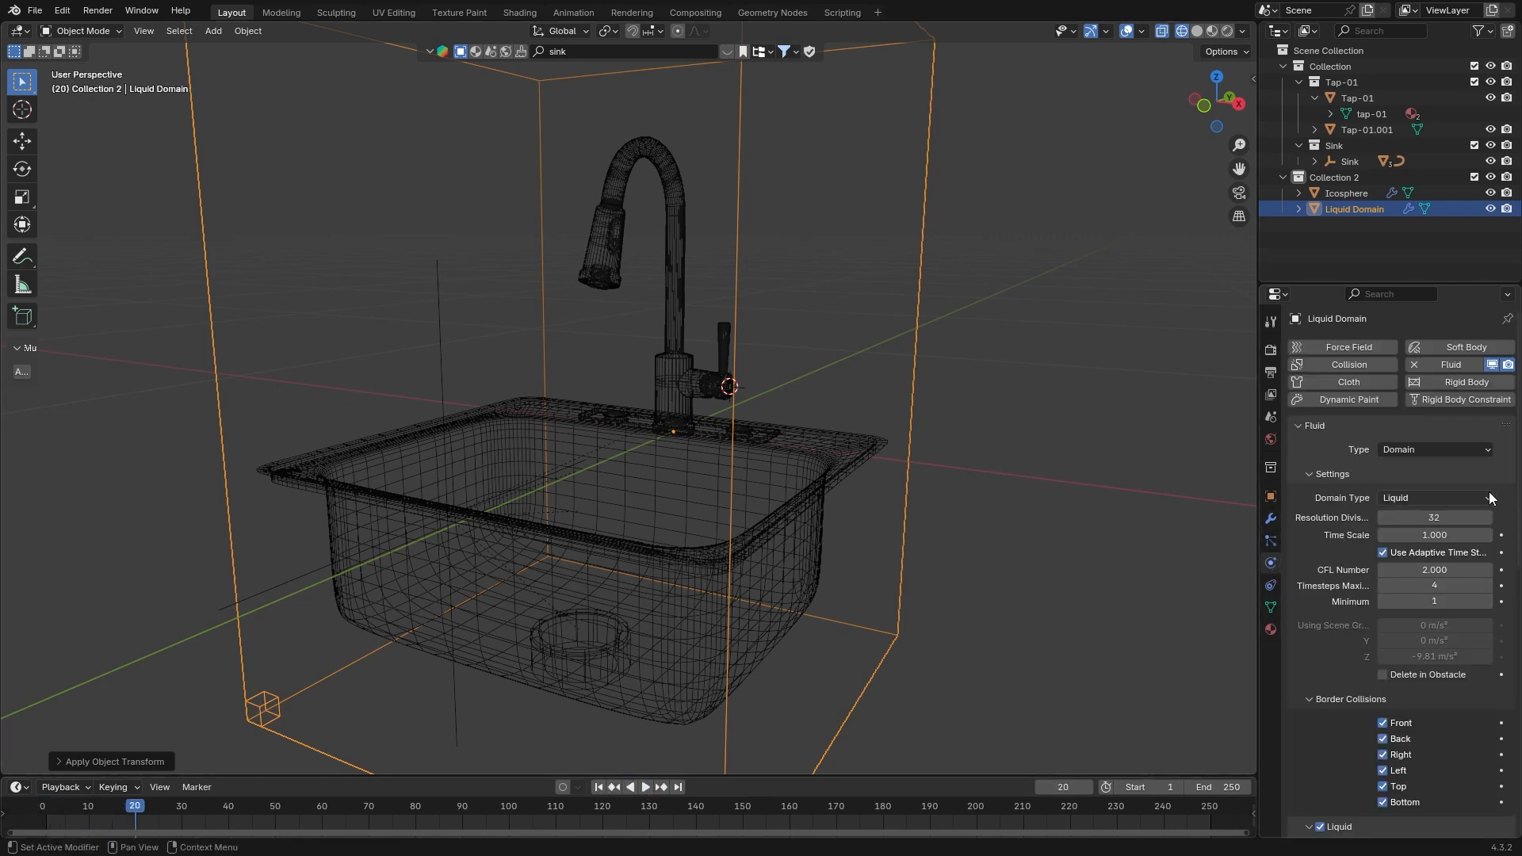
pyautogui.press('Return')
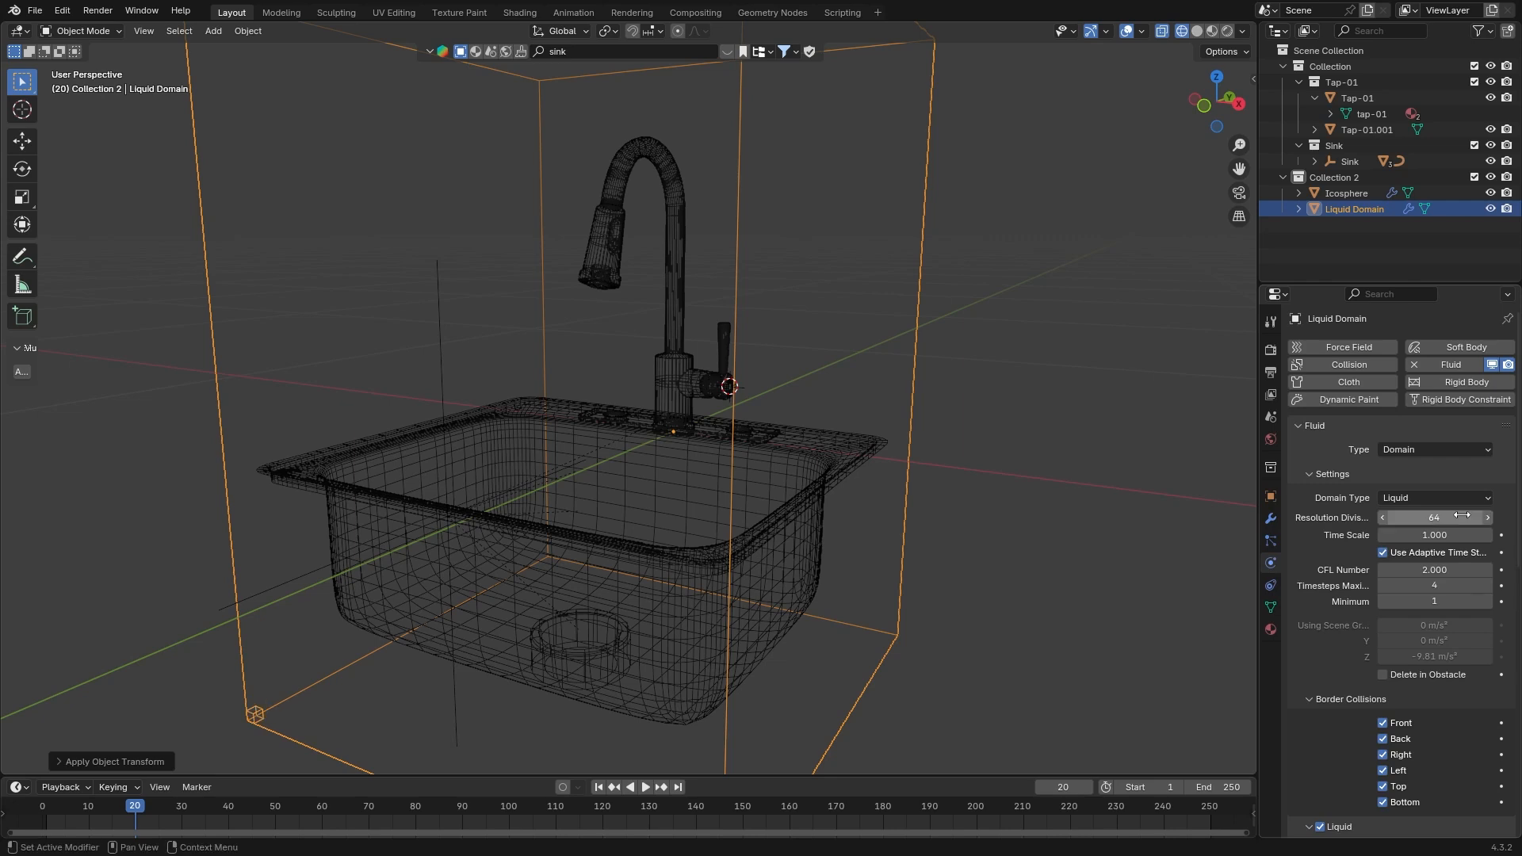
pyautogui.click(598, 787)
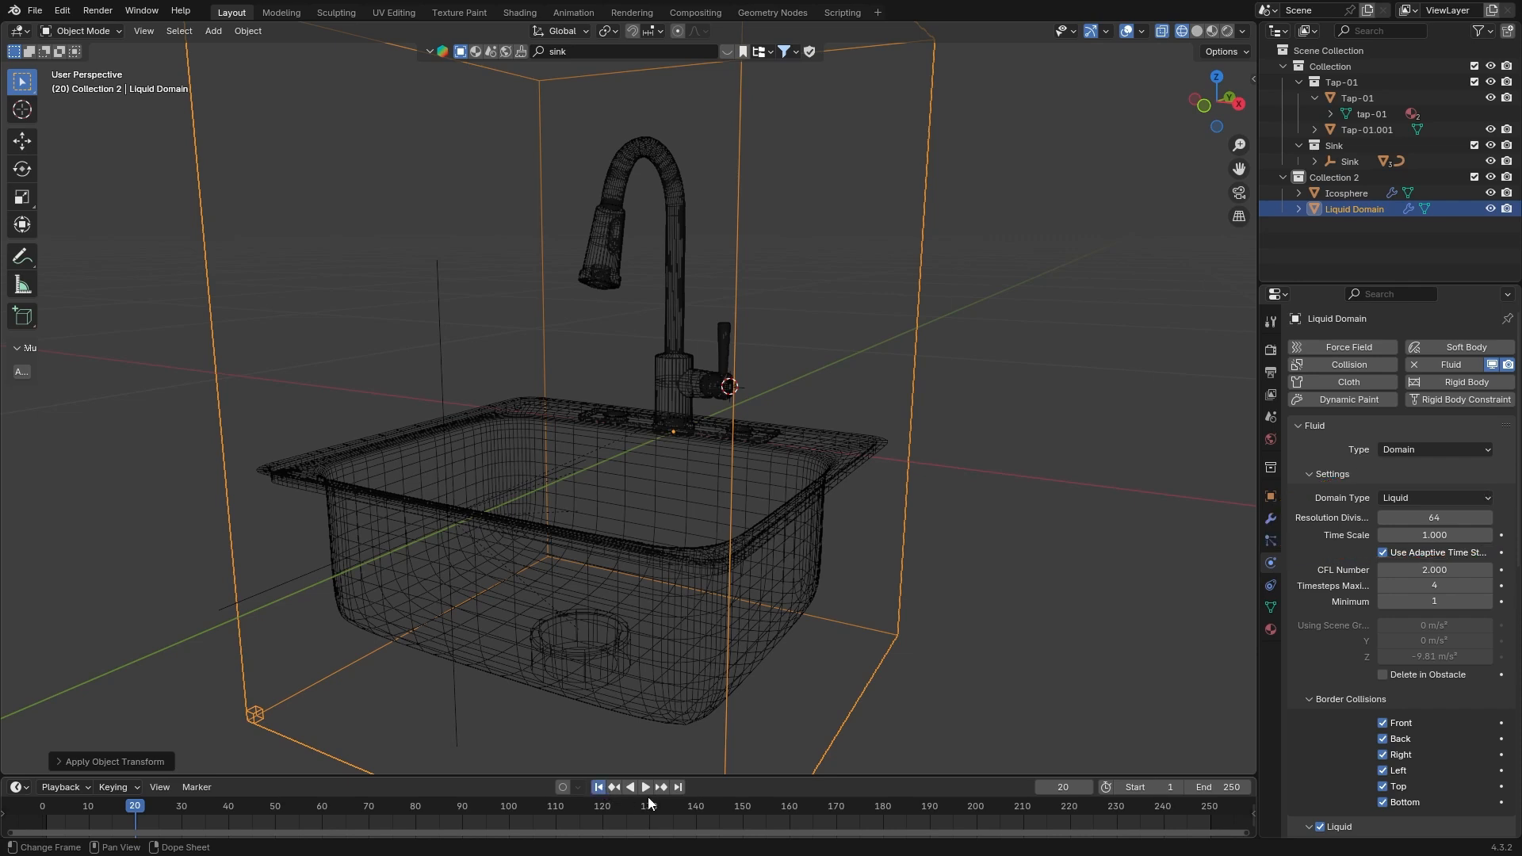
pyautogui.click(646, 787)
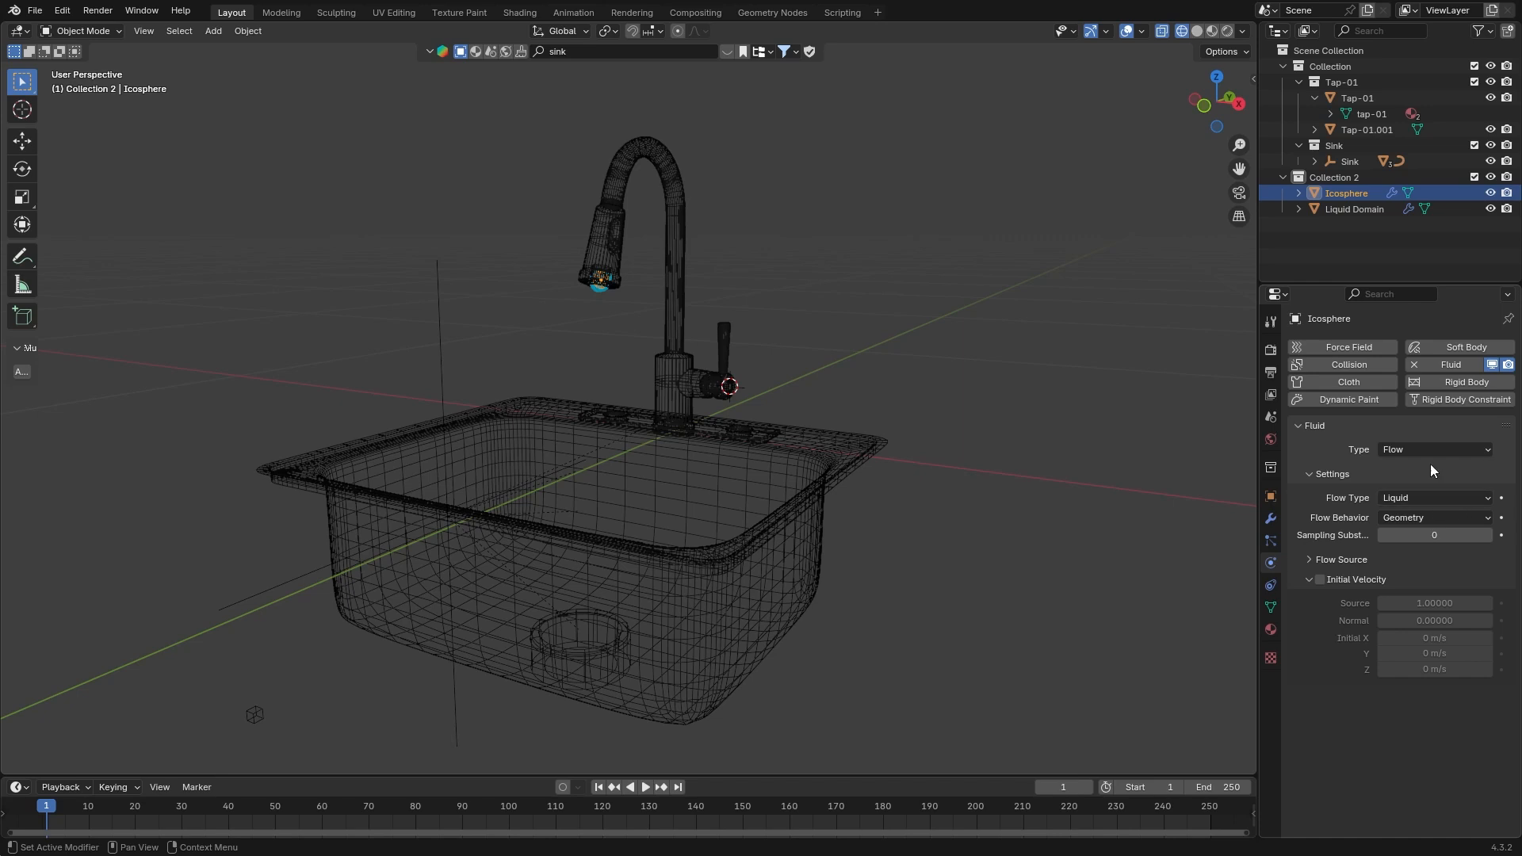
# - Set the ico sphere's Flow Behavior to Inflow and play the simulation
pyautogui.click(1433, 515)
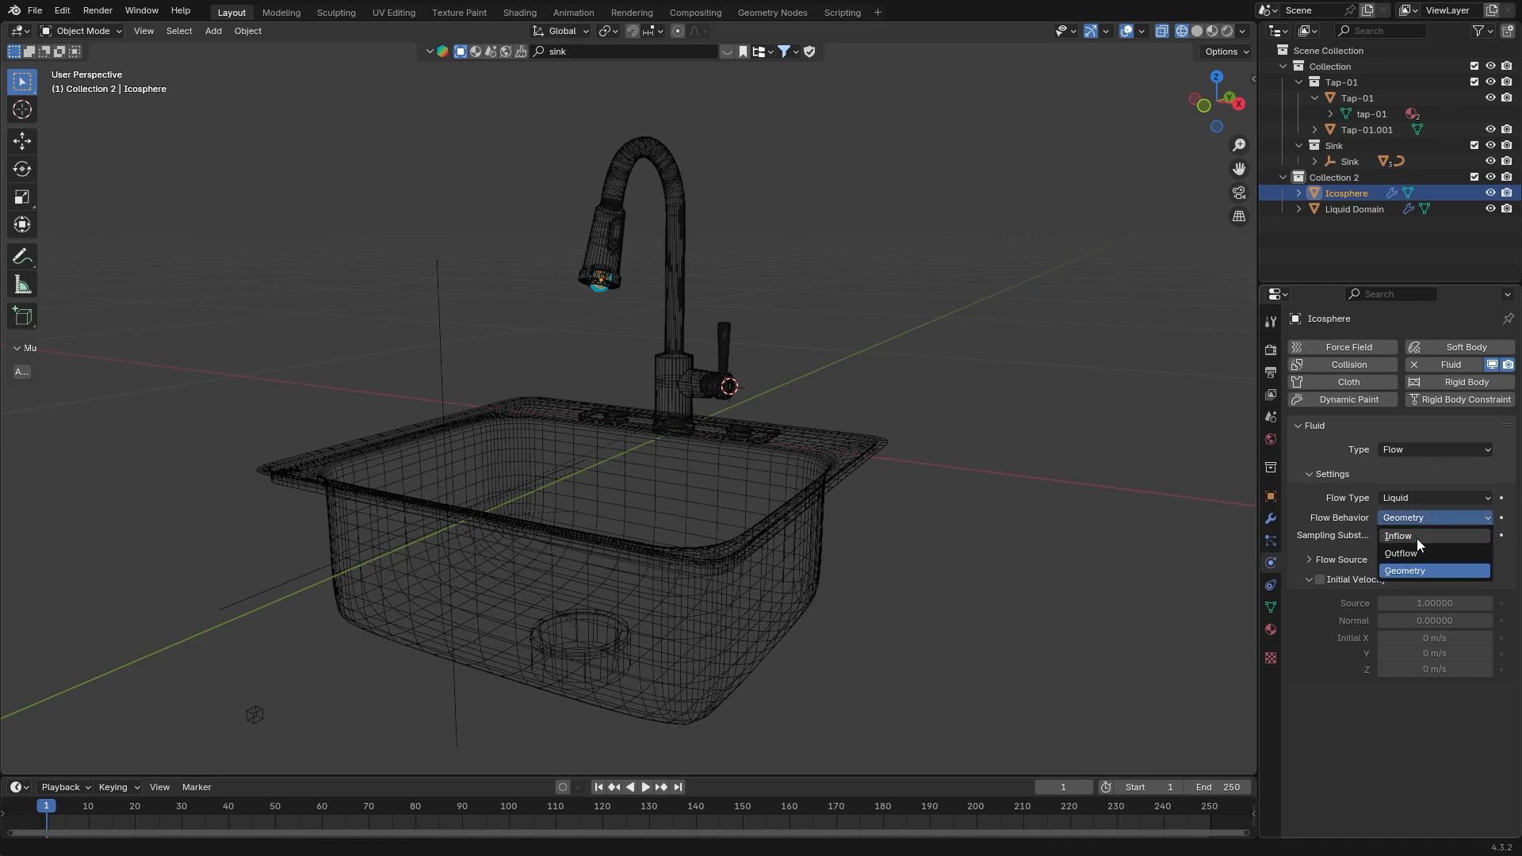
pyautogui.click(1416, 540)
pyautogui.scroll(-5, 797, 449)
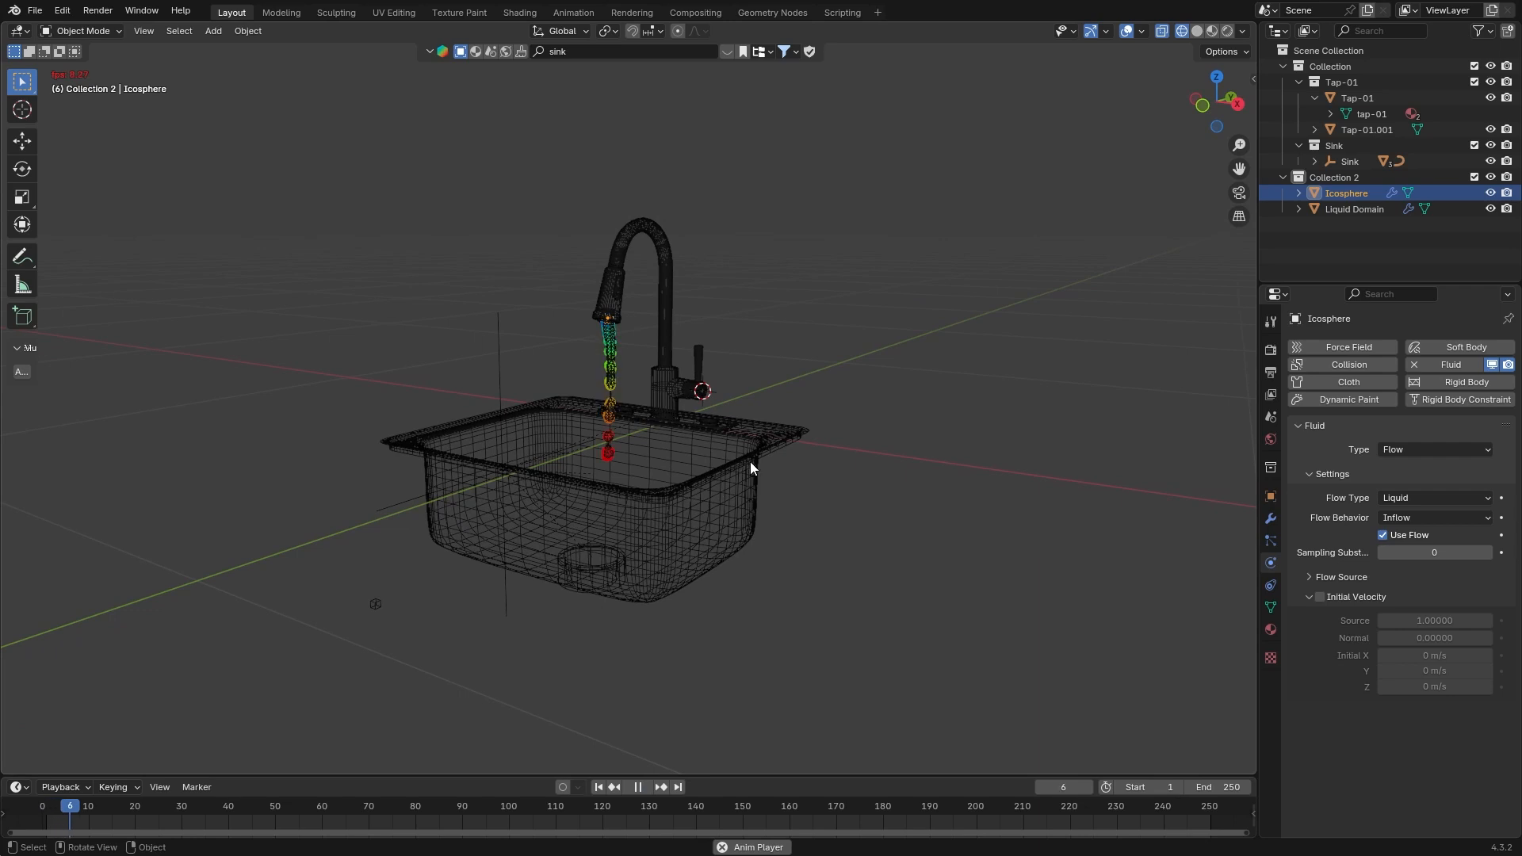
pyautogui.moveTo(750, 462); pyautogui.dragTo(779, 472, button='middle')
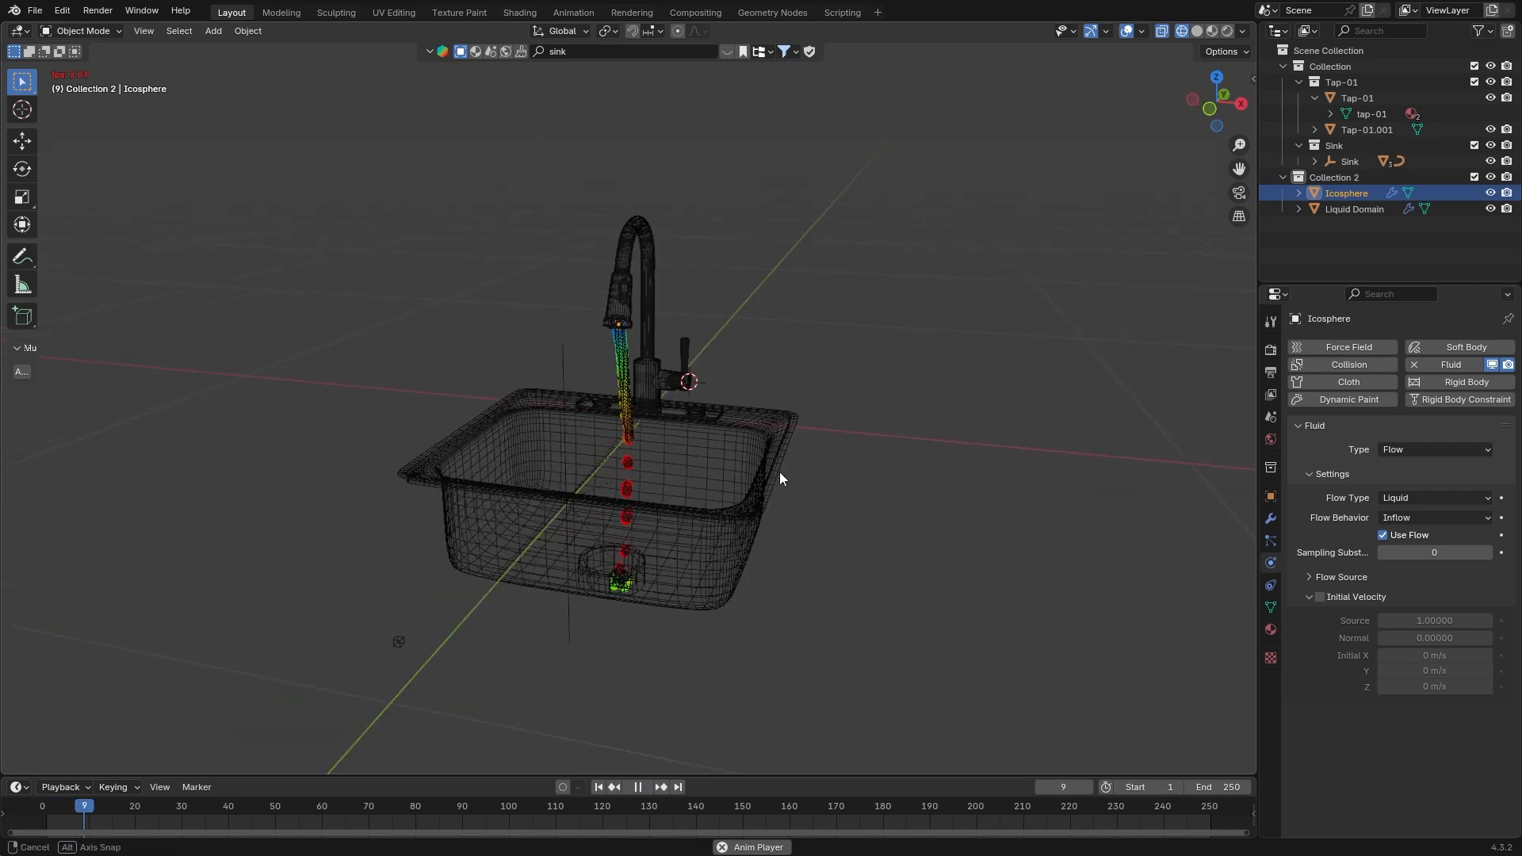
# - Watch the water flow from the tap in solid shading with the viewport overlays hidden
pyautogui.click(1196, 31)
pyautogui.moveTo(856, 359); pyautogui.dragTo(677, 379, button='middle')
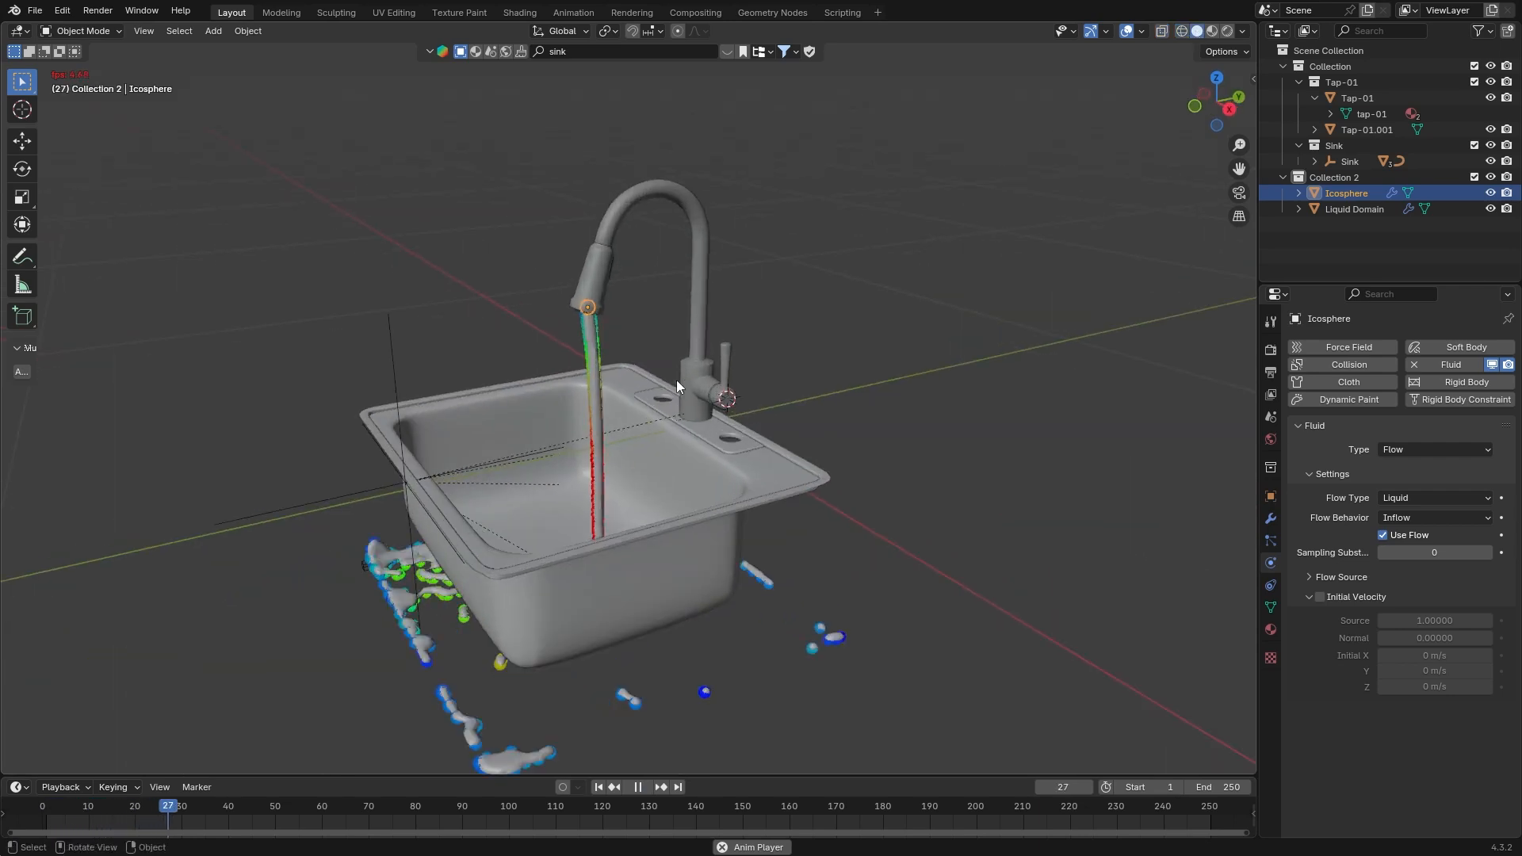
pyautogui.click(1127, 31)
pyautogui.scroll(2, 921, 371)
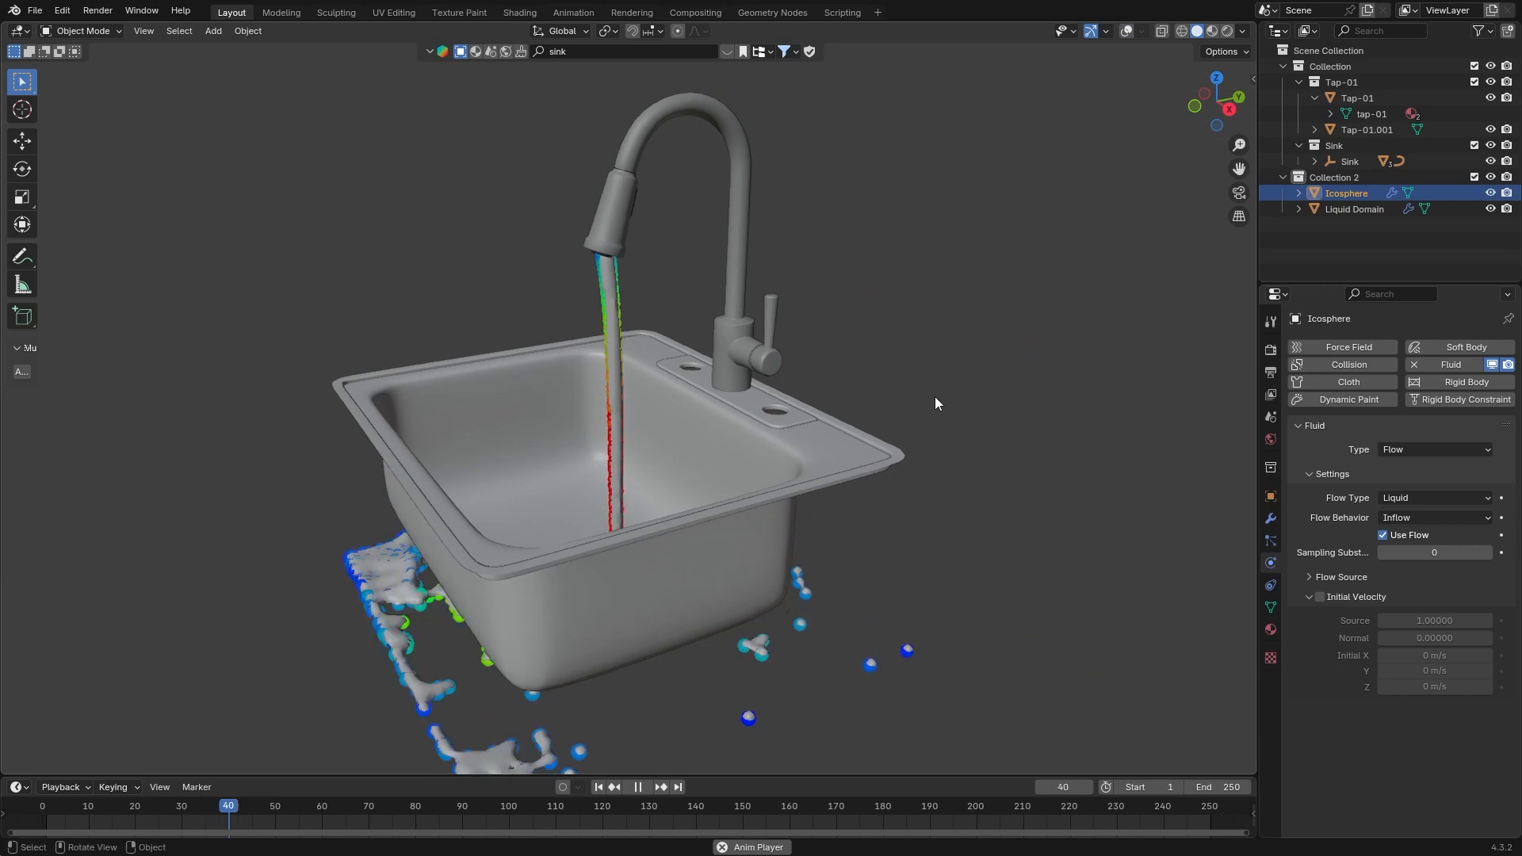
pyautogui.moveTo(936, 404); pyautogui.dragTo(948, 412, button='middle')
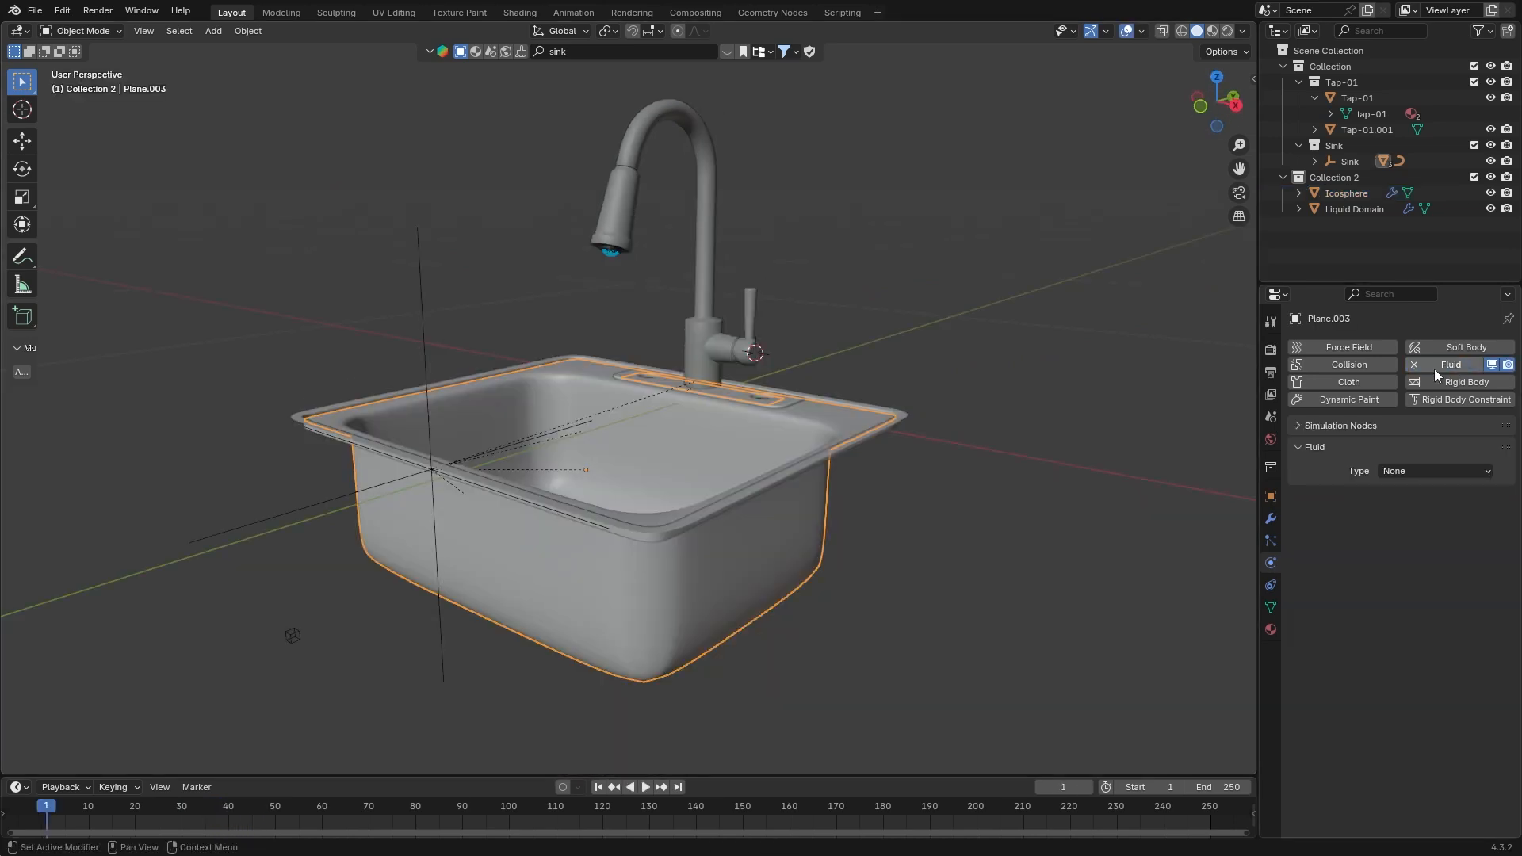
# - Make the sink basin a fluid Effector of type Collision with Is Planar enabled, and return to the first frame
pyautogui.moveTo(903, 444); pyautogui.dragTo(892, 459, button='middle')
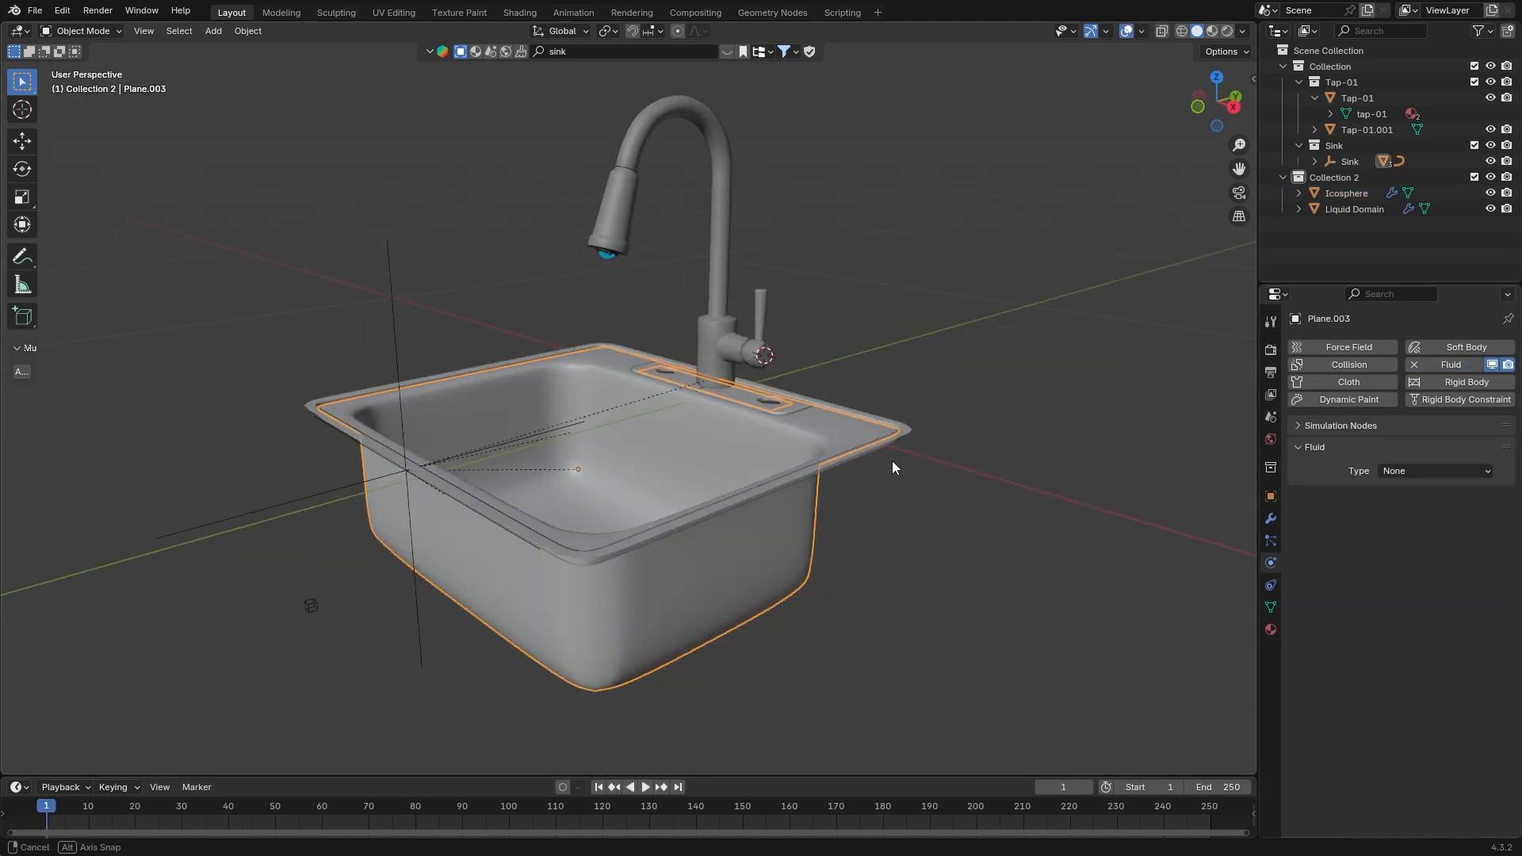
pyautogui.click(1400, 471)
pyautogui.click(1416, 540)
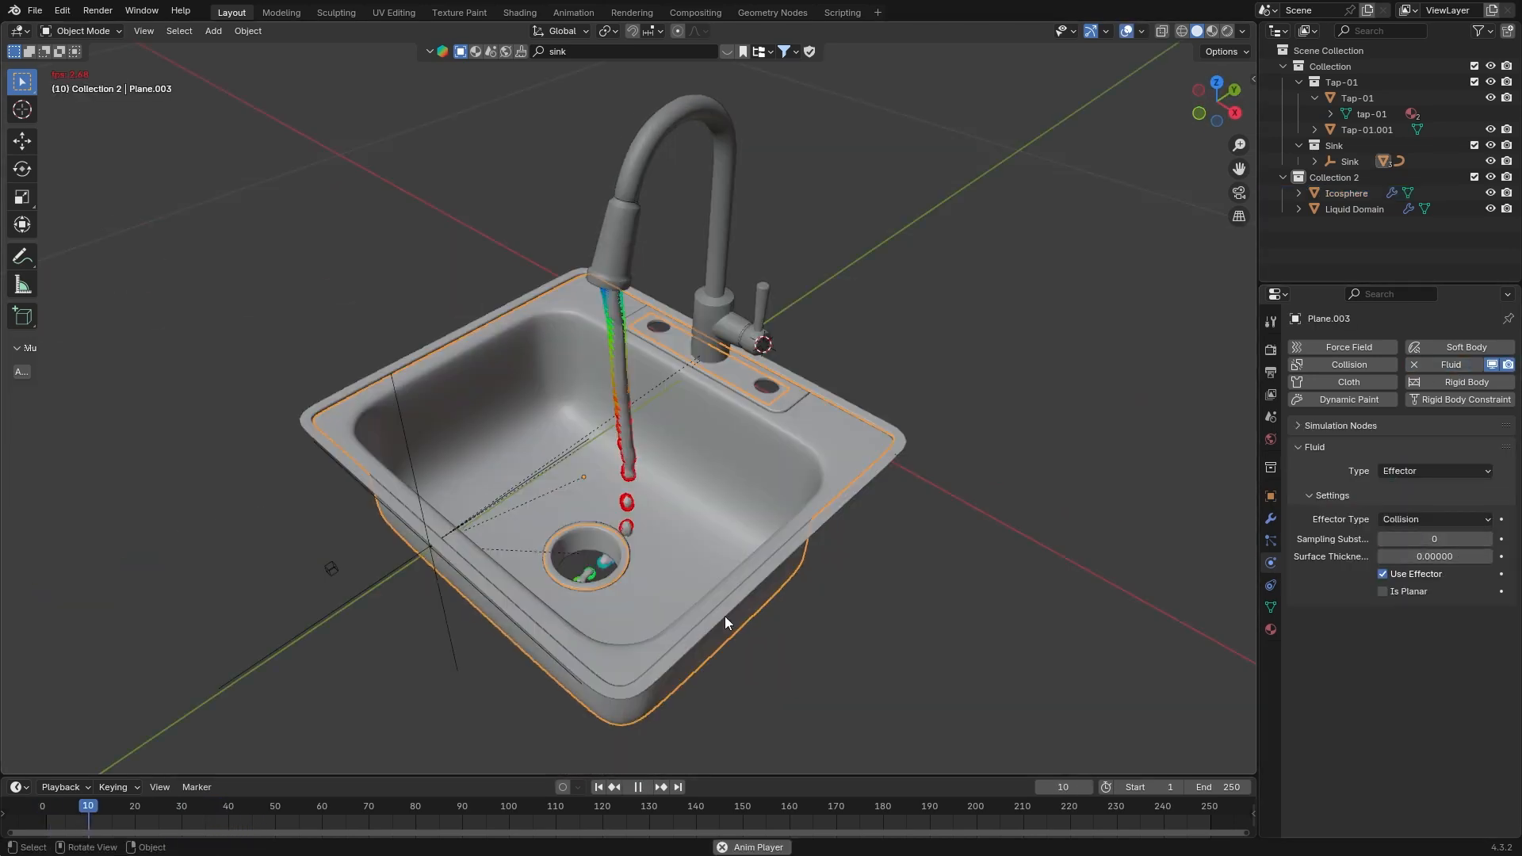
pyautogui.moveTo(690, 571); pyautogui.dragTo(654, 617, button='middle')
pyautogui.click(1408, 593)
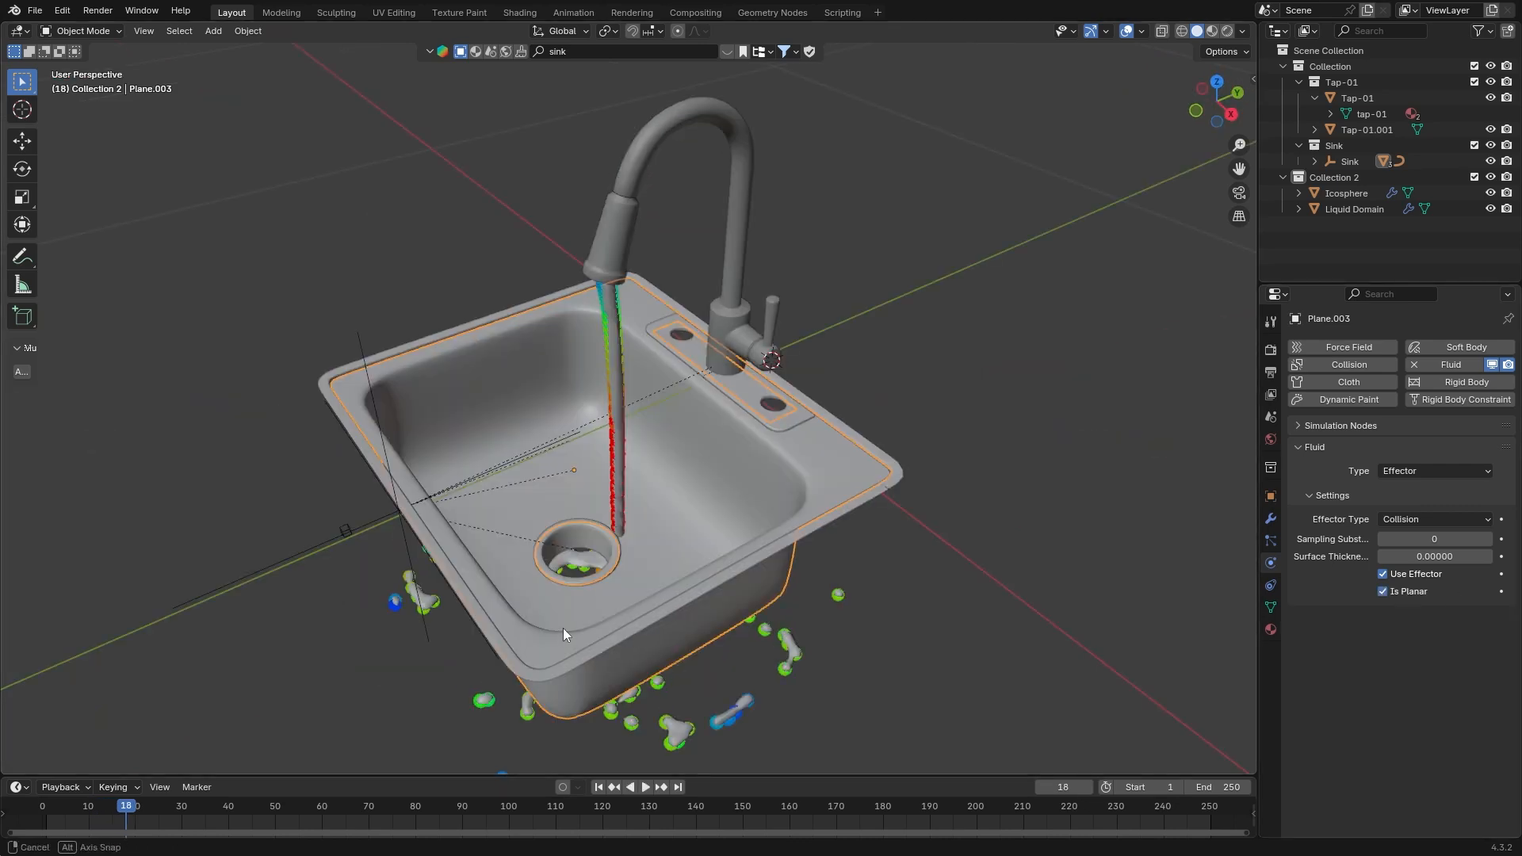
pyautogui.click(601, 788)
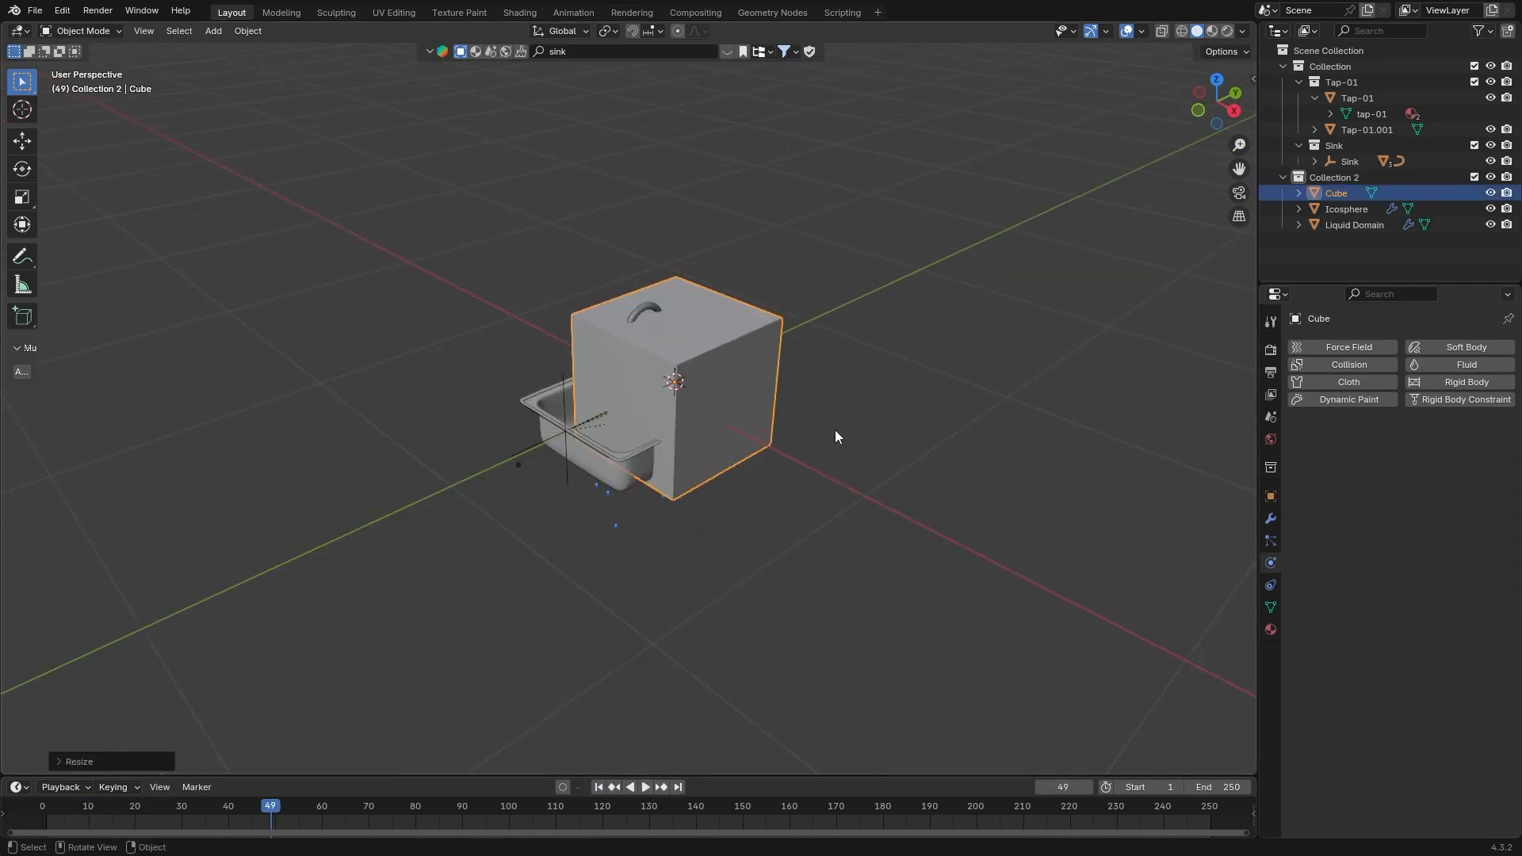
# - Flatten the cube along Z and lower it to beneath the sink
pyautogui.press('s')
pyautogui.press('z')
pyautogui.click(708, 412)
pyautogui.press('g')
pyautogui.press('z')
pyautogui.click(723, 508)
# - Resize the cube to roughly the basin's footprint and align it under the basin along Y and Z
pyautogui.press('s')
pyautogui.press('g')
pyautogui.press('y')
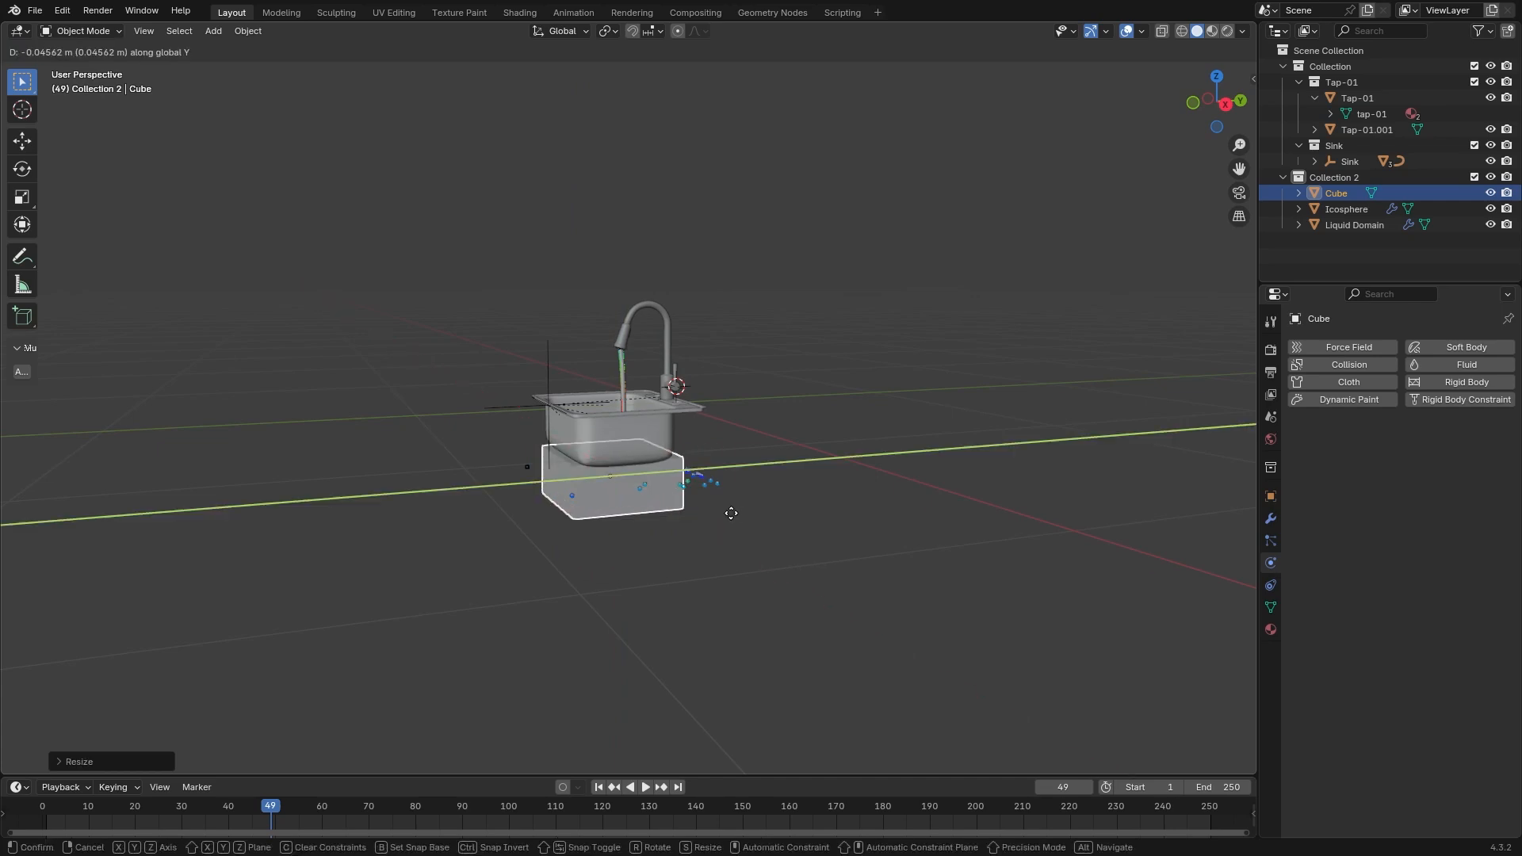
pyautogui.click(726, 515)
pyautogui.scroll(8, 723, 540)
pyautogui.press('g')
pyautogui.press('z')
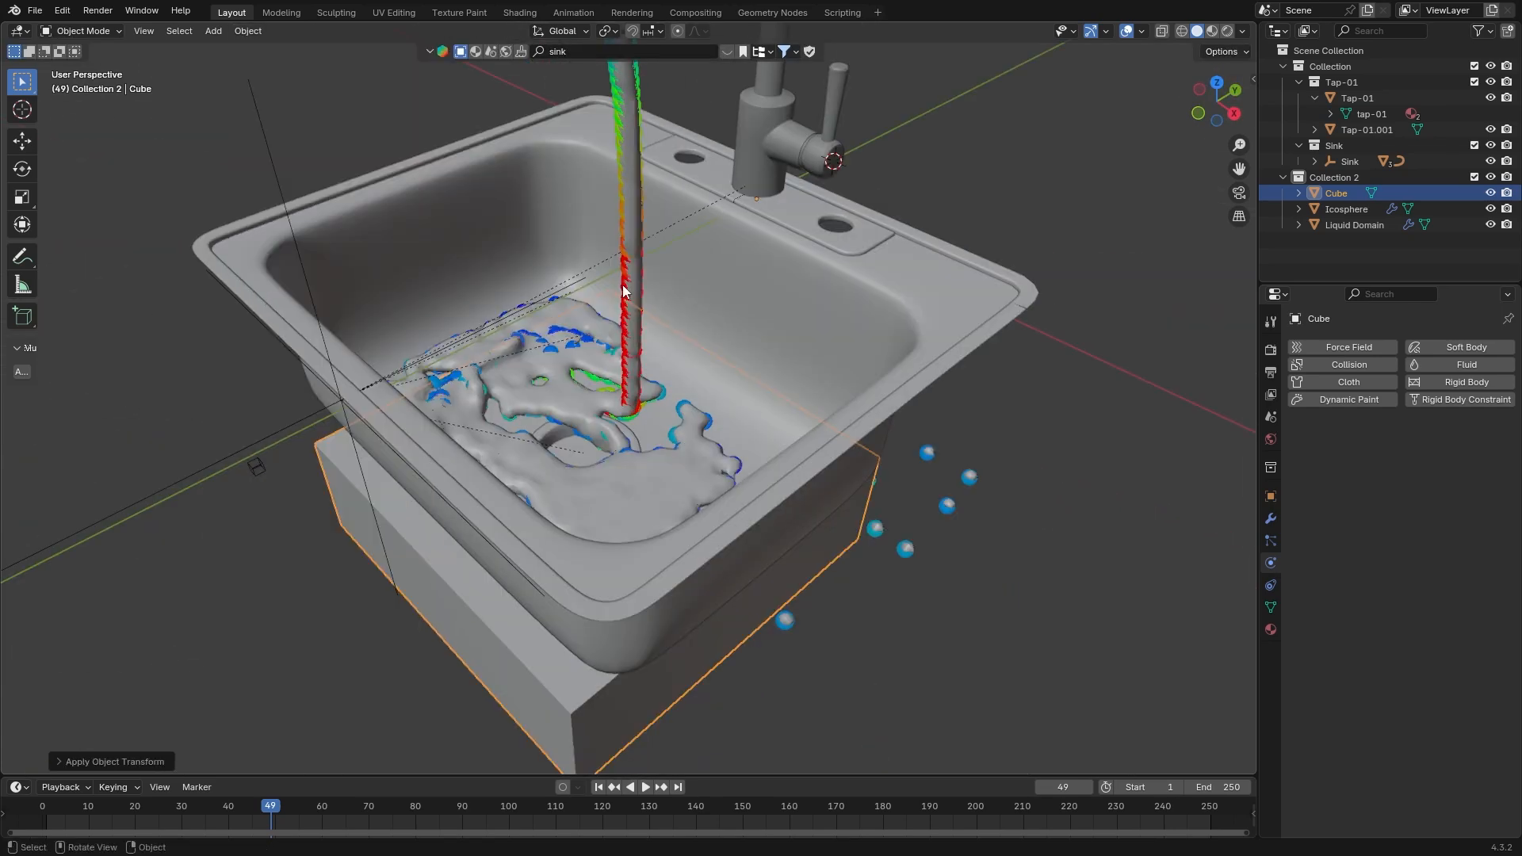
# - Make the cube a fluid Flow object with Flow Type Liquid and Flow Behavior Outflow
pyautogui.click(1451, 364)
pyautogui.click(1410, 450)
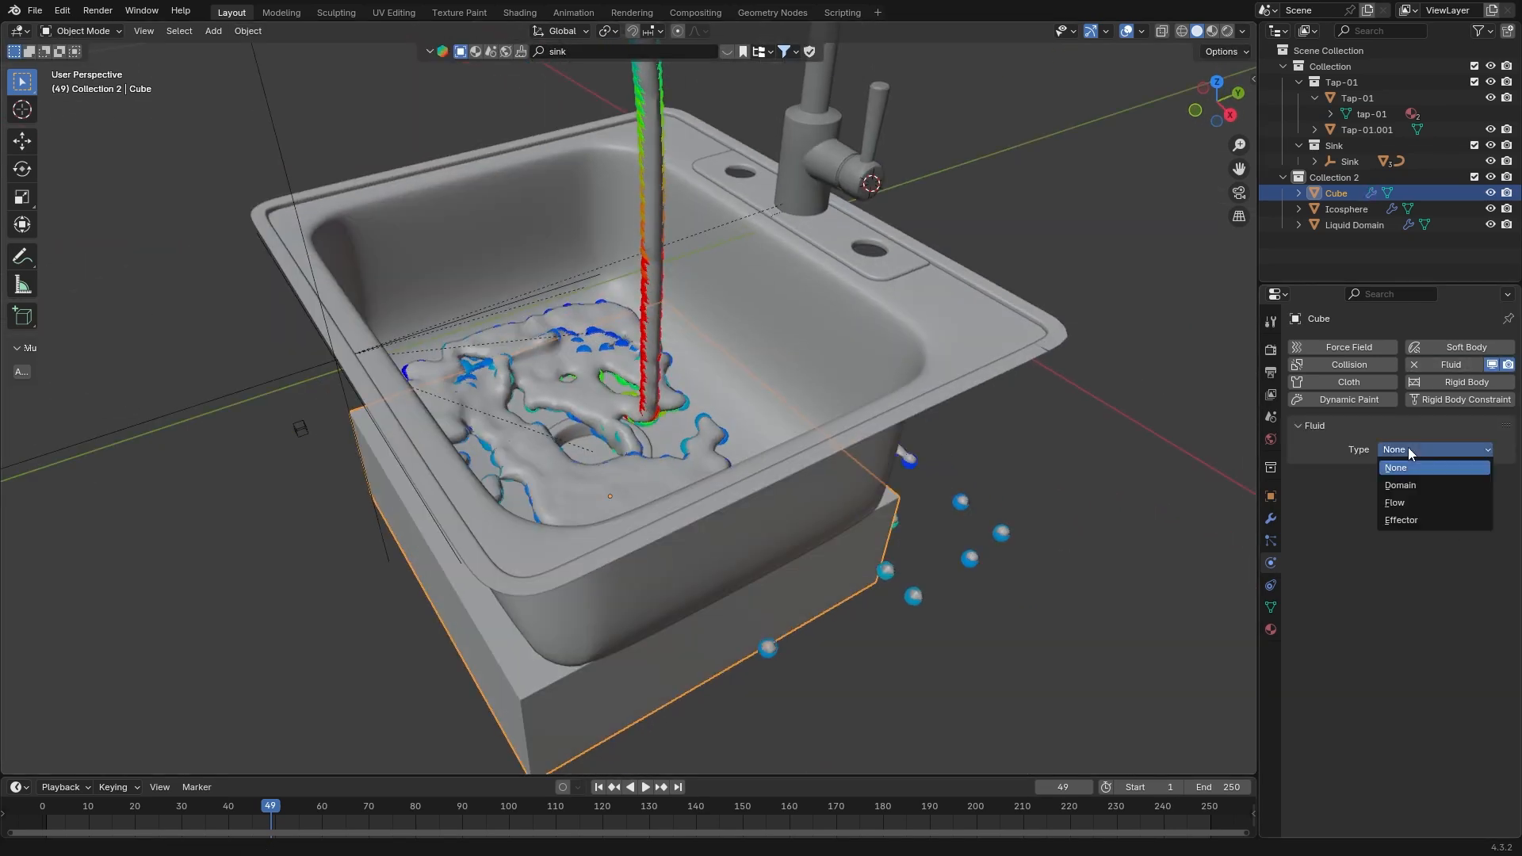
pyautogui.click(1414, 503)
pyautogui.click(1416, 506)
pyautogui.click(1401, 567)
pyautogui.click(1415, 517)
pyautogui.click(1428, 554)
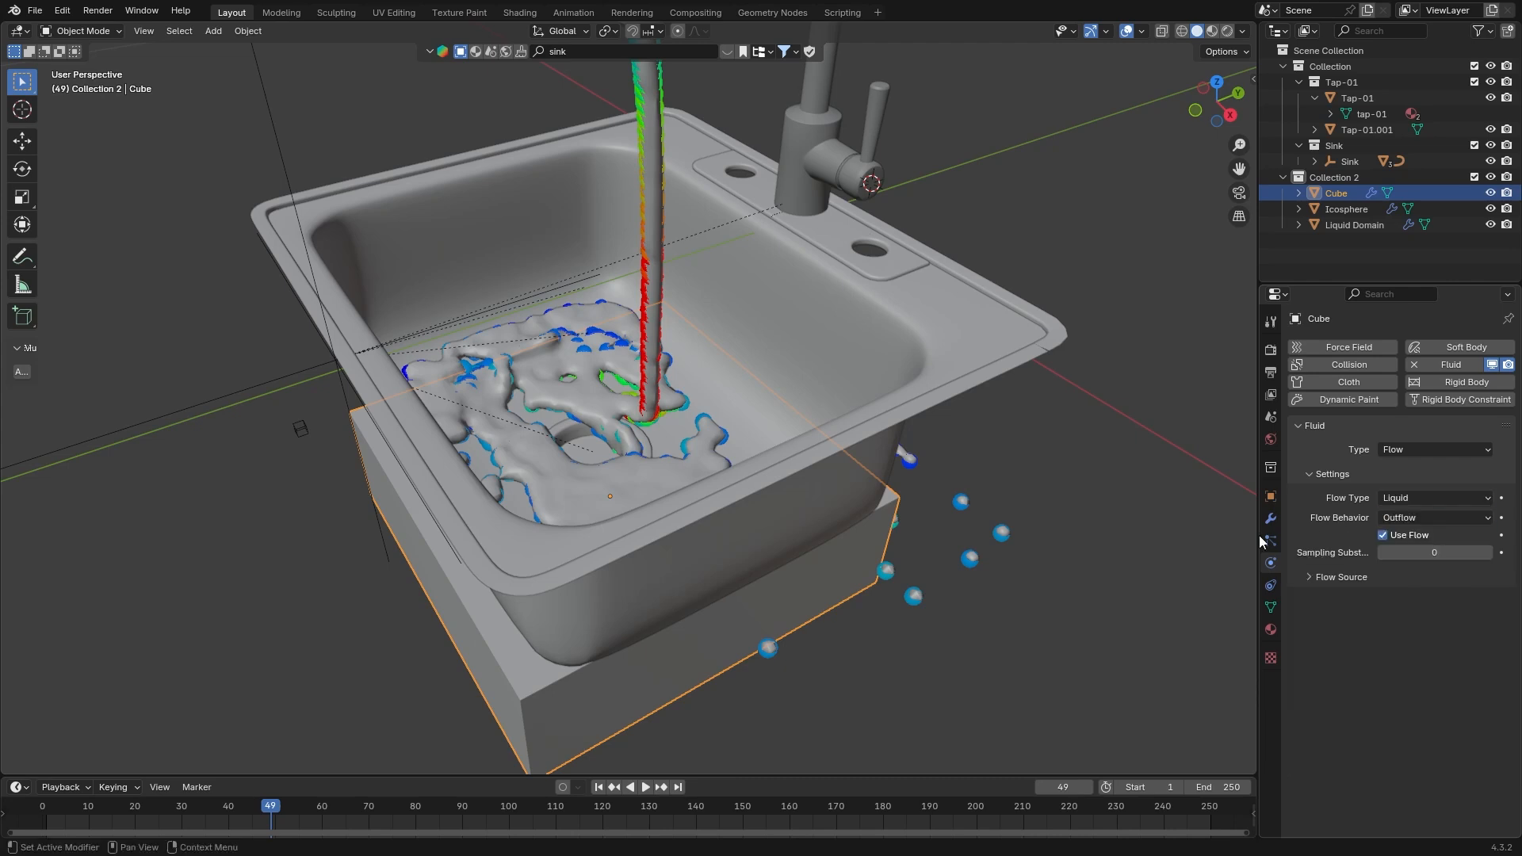
# - Replay the simulation from the first frame and examine how the water drains in wireframe and solid shading
pyautogui.scroll(-3, 1253, 536)
pyautogui.moveTo(952, 412); pyautogui.dragTo(735, 404, button='middle')
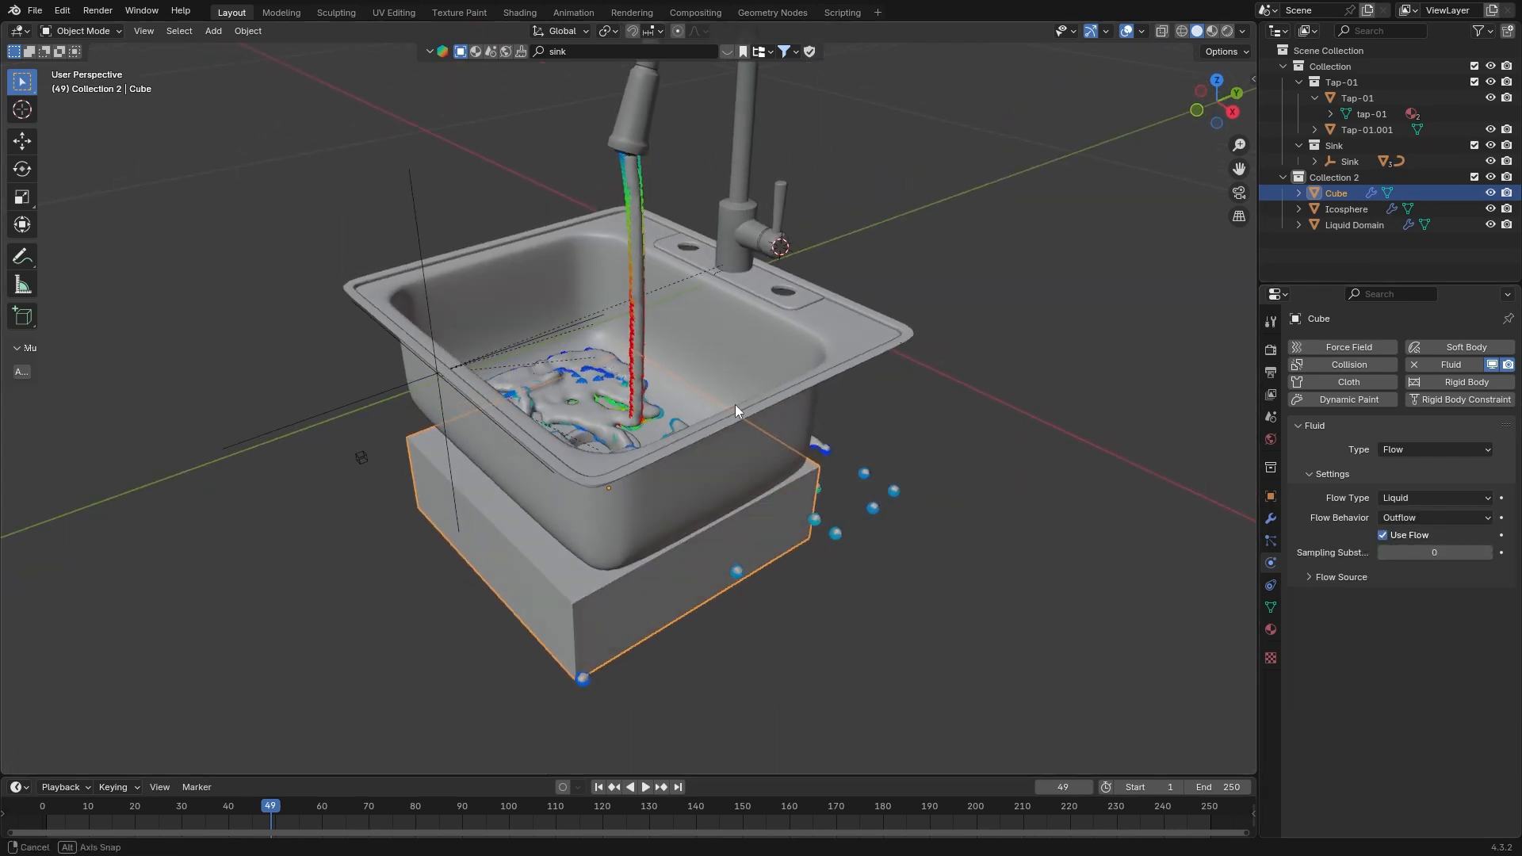
pyautogui.click(599, 790)
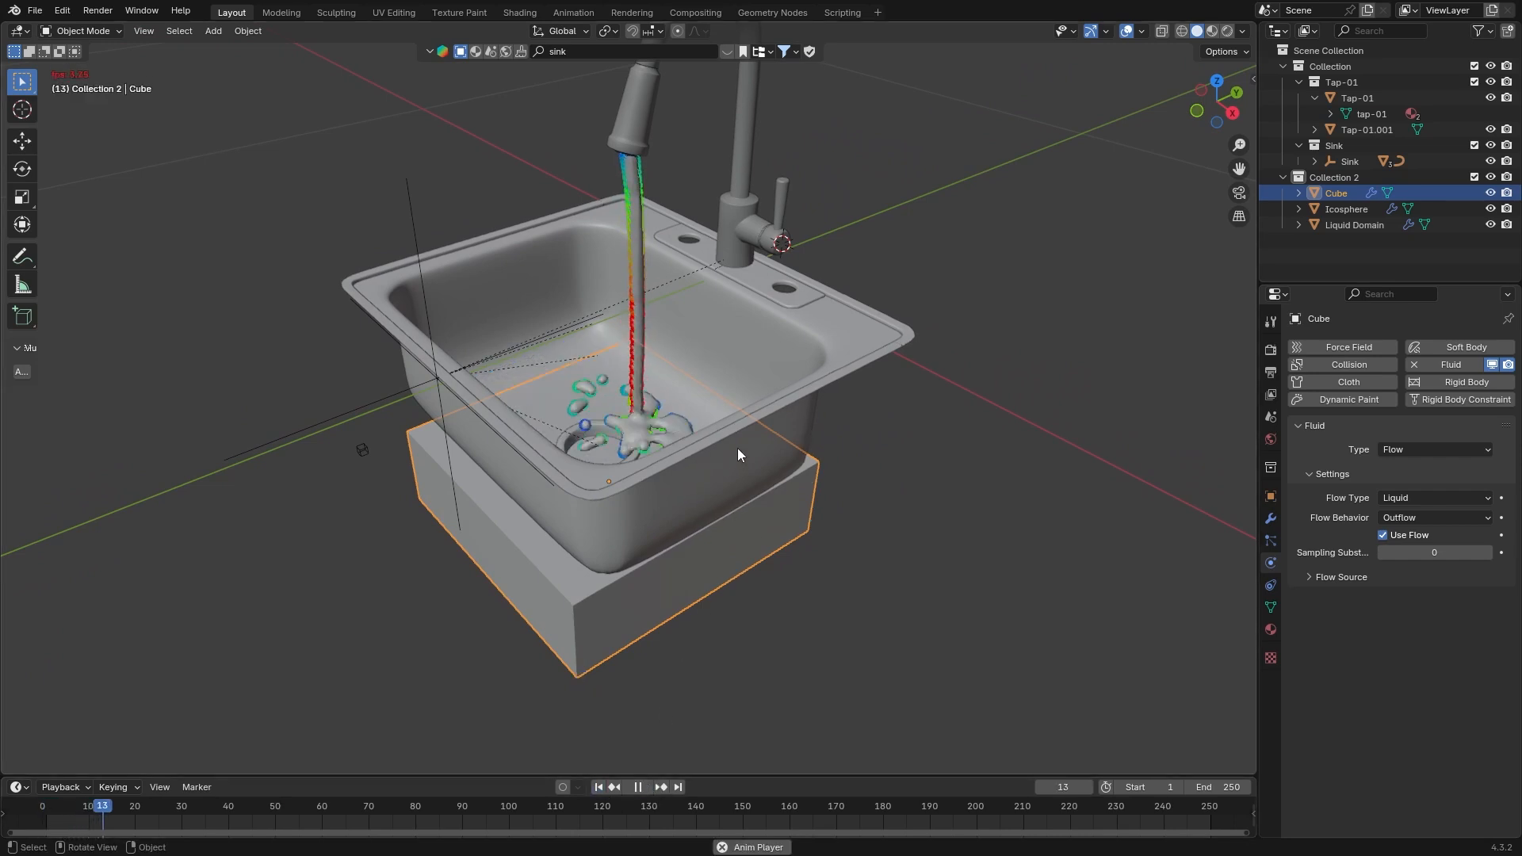
pyautogui.moveTo(791, 495); pyautogui.dragTo(811, 450, button='middle')
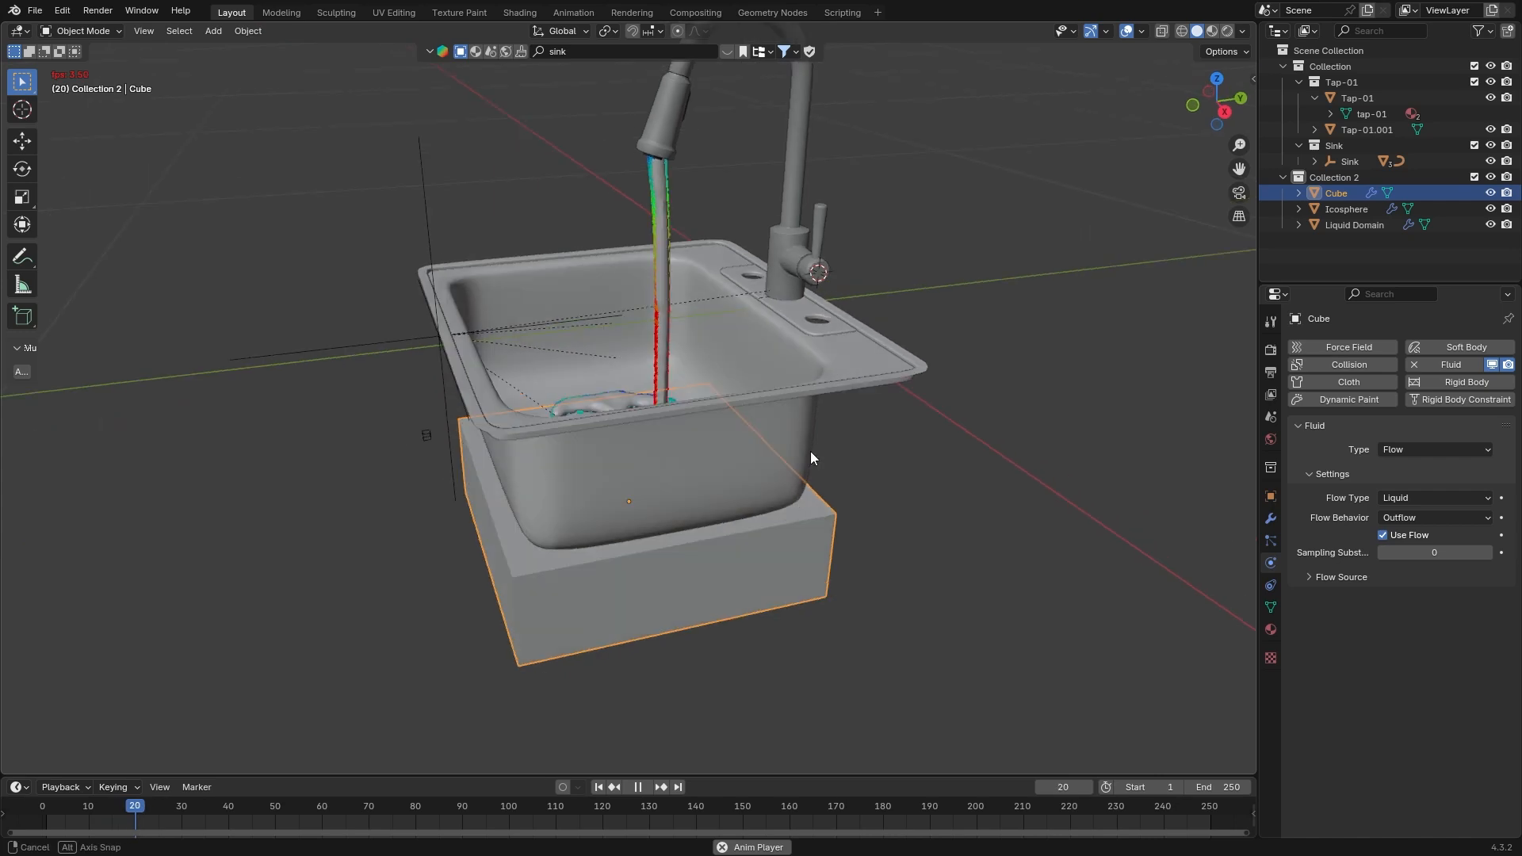
pyautogui.click(1185, 31)
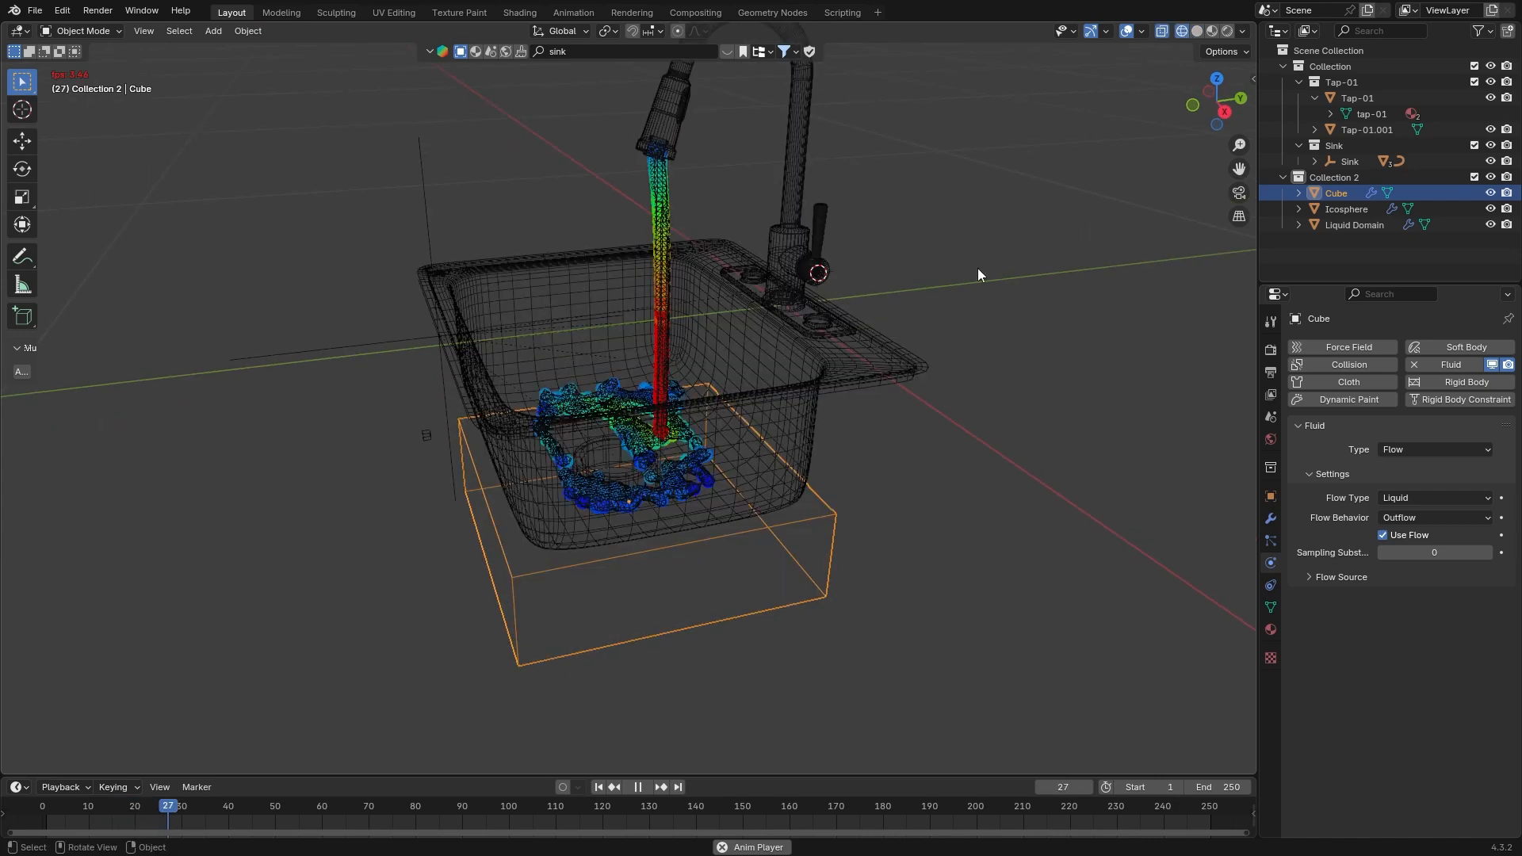
pyautogui.moveTo(857, 326)
pyautogui.mouseDown(button='middle')
pyautogui.moveTo(842, 308)
pyautogui.moveTo(839, 339)
pyautogui.moveTo(934, 403)
pyautogui.mouseUp(button='middle')
pyautogui.hotkey('shift', 'z')
pyautogui.moveTo(655, 449); pyautogui.dragTo(741, 515, button='middle')
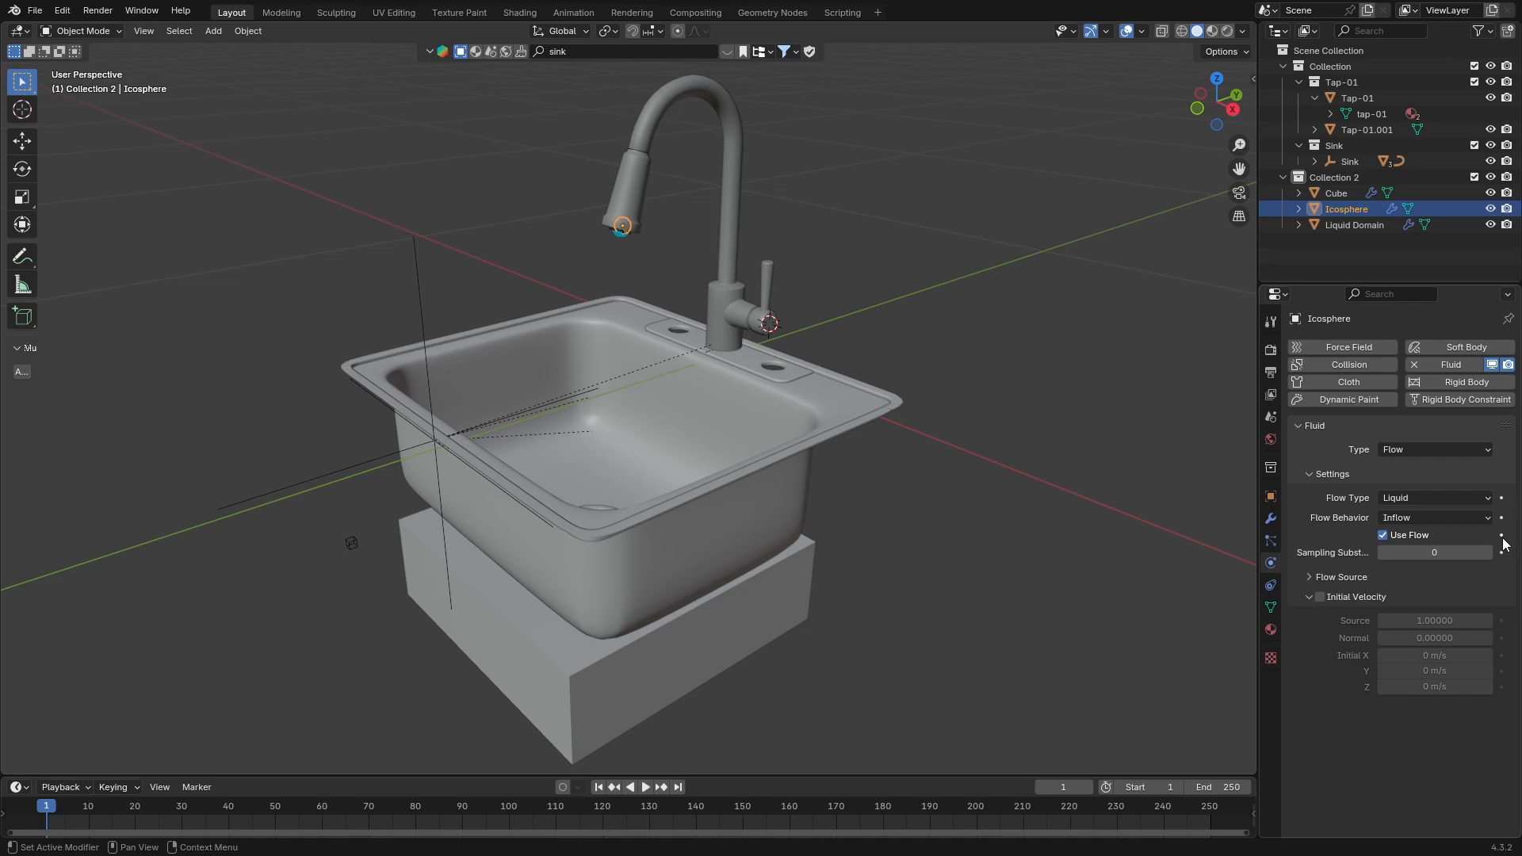
# - Turn off Use Flow for the ico sphere and keyframe it at frame 1
pyautogui.moveTo(772, 294); pyautogui.dragTo(763, 270, button='middle')
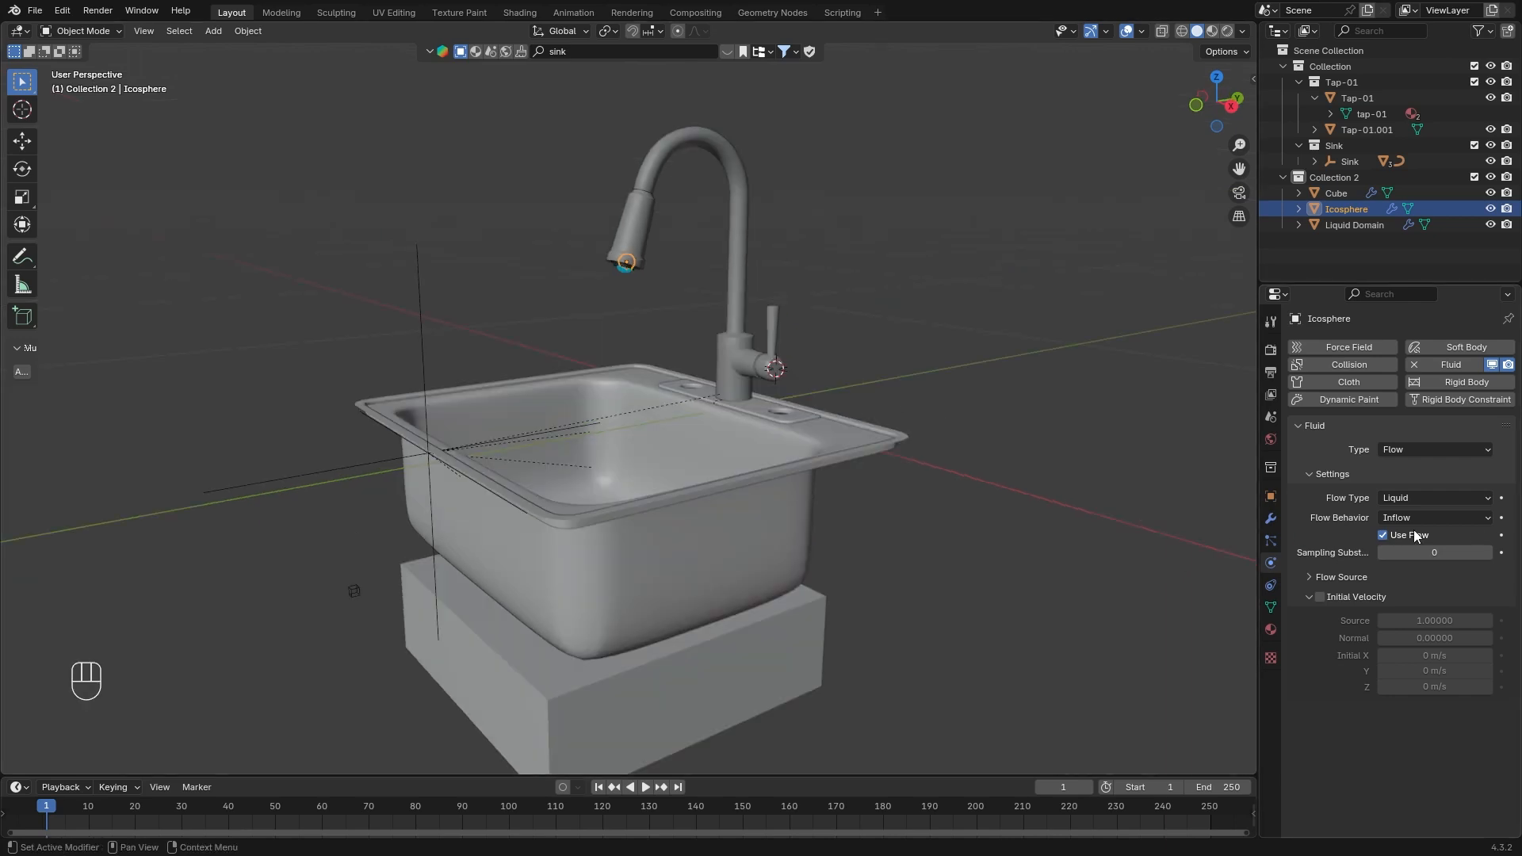
pyautogui.click(1384, 536)
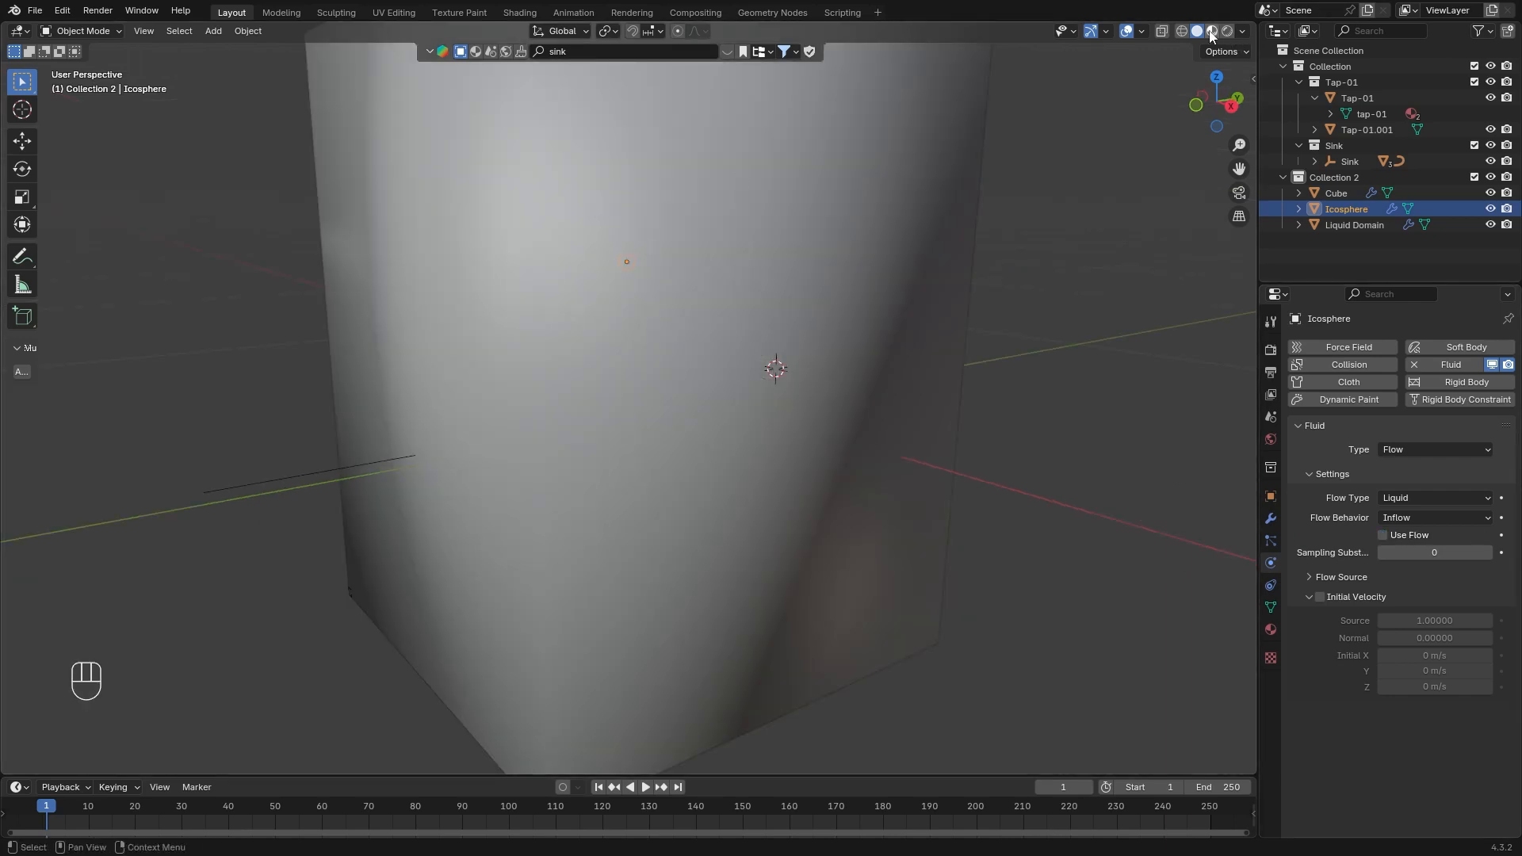
pyautogui.click(1181, 31)
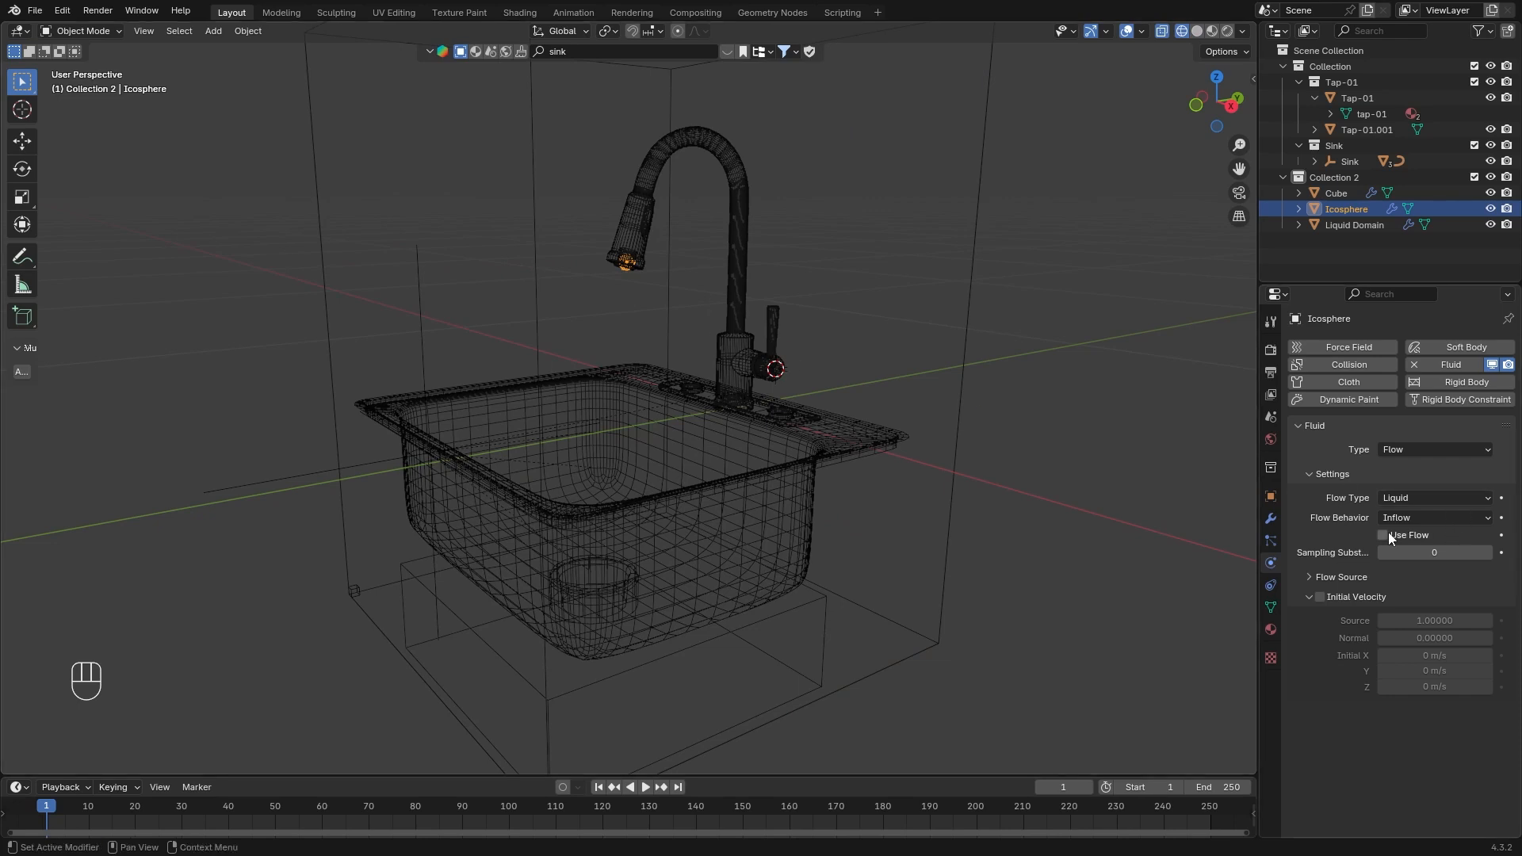
pyautogui.press('i')
# - Keyframe the tap handle's rotation at frame 1 and again at frame 30 after rotating it 90° about X
pyautogui.click(777, 326)
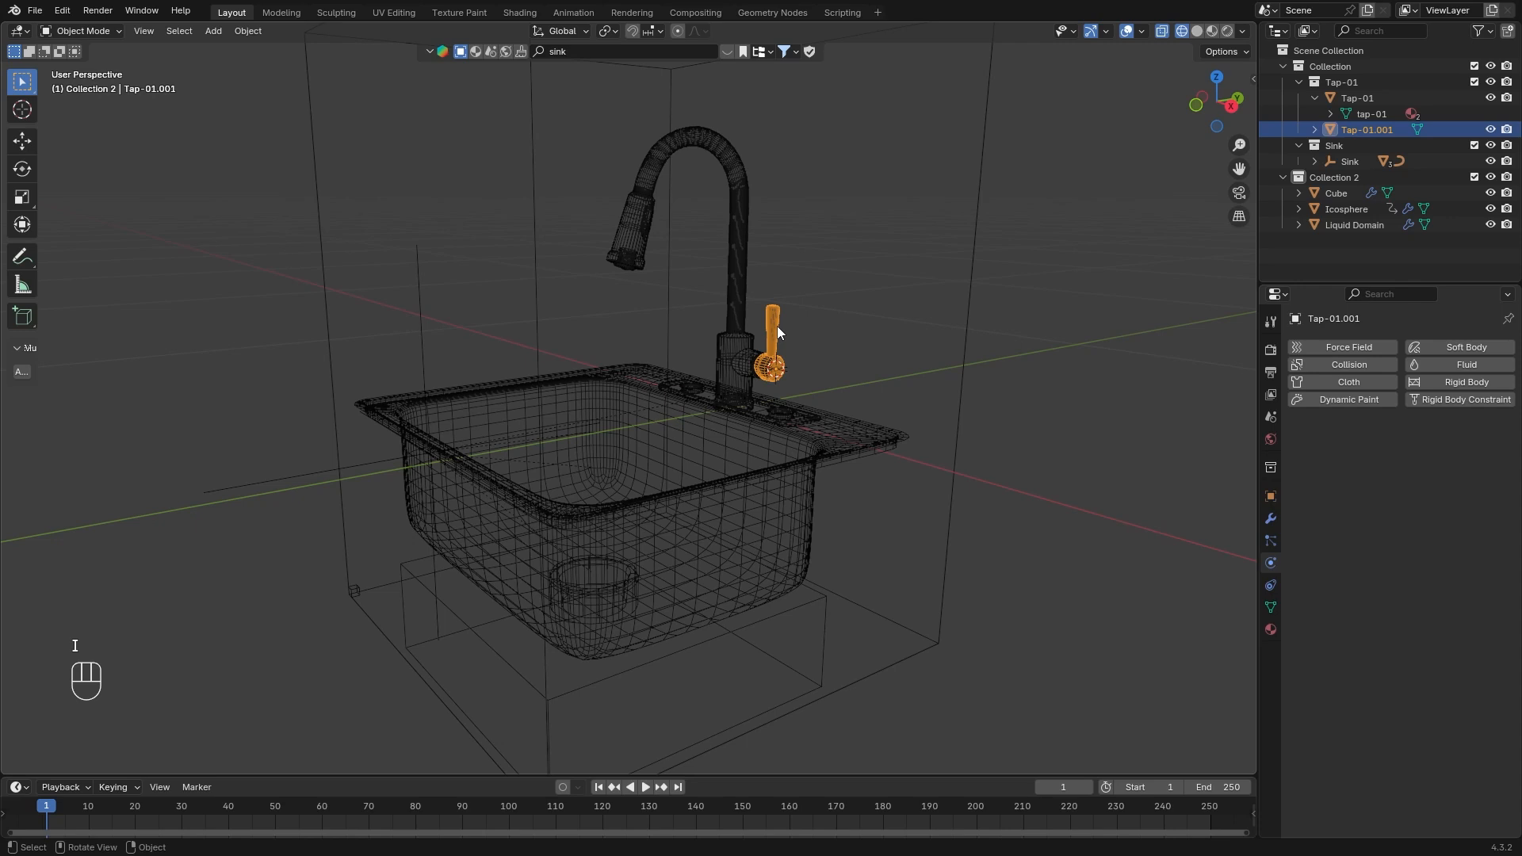
pyautogui.press('r')
pyautogui.press('x')
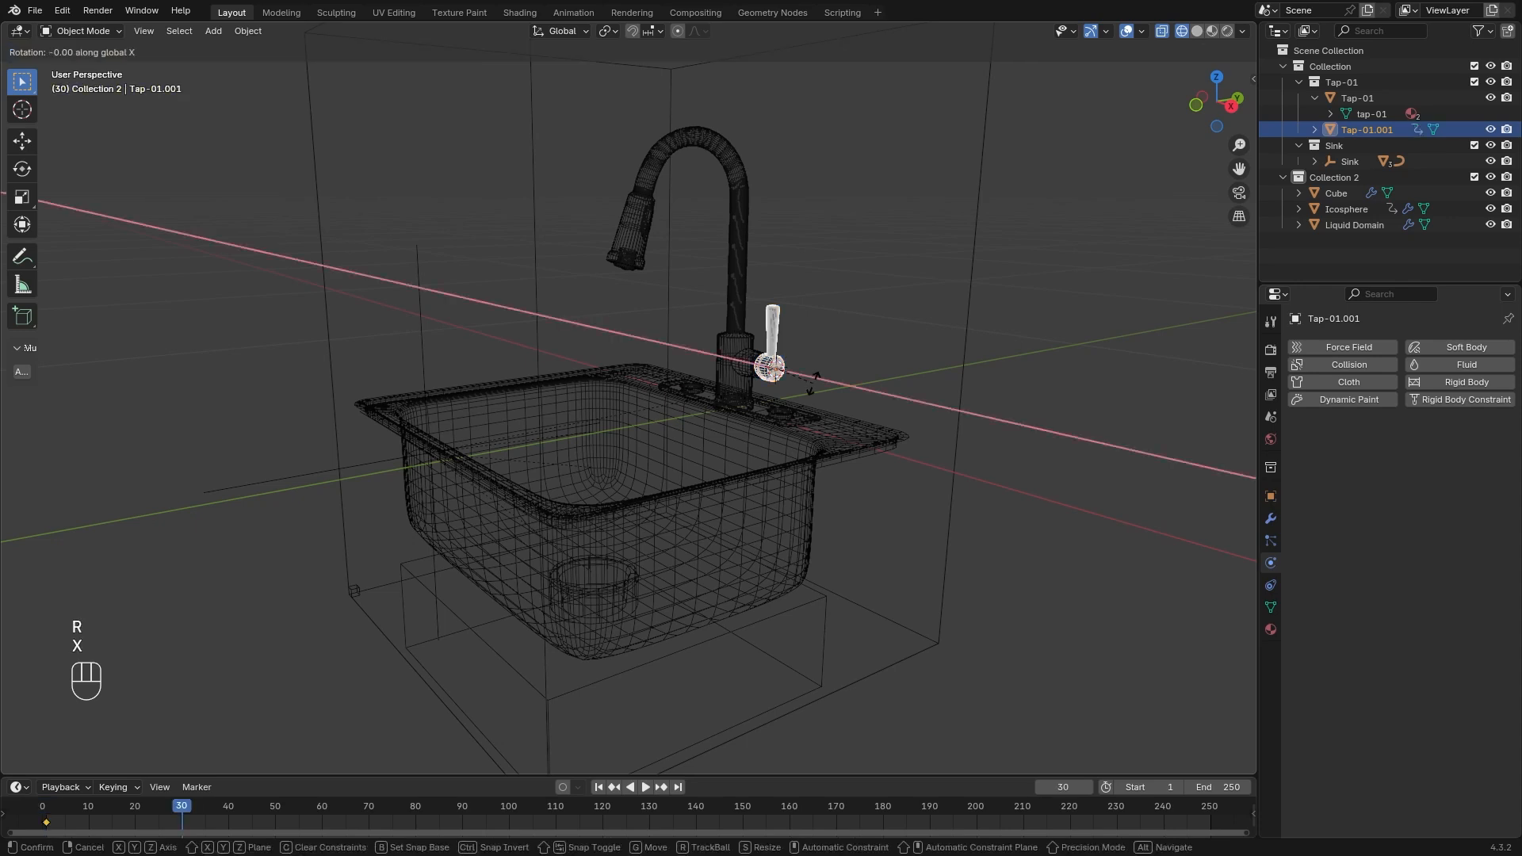
pyautogui.press('KP_9')
pyautogui.press('KP_0')
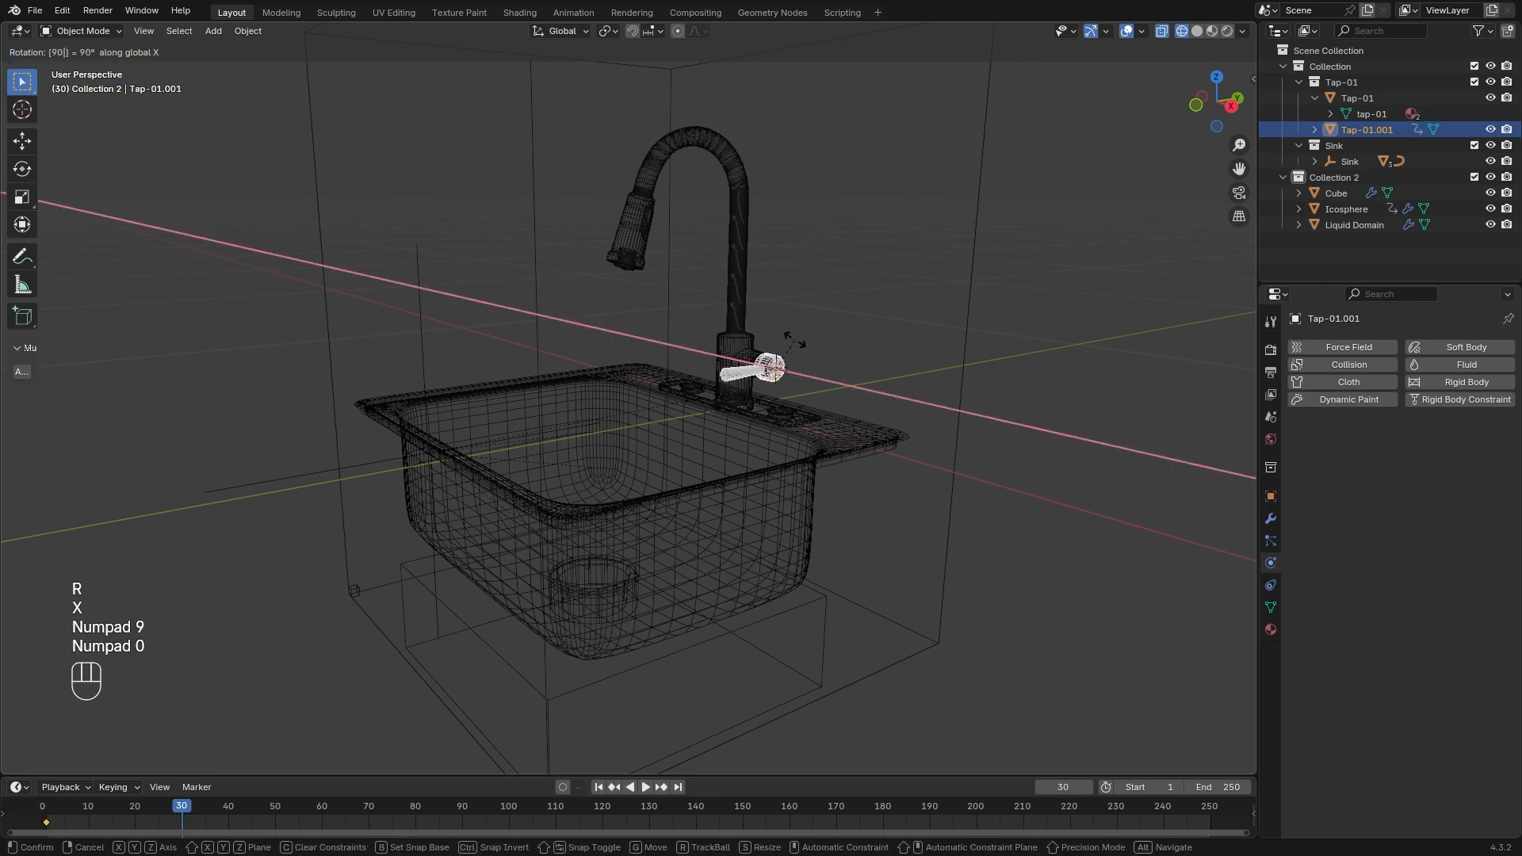
pyautogui.press('KP_Enter')
pyautogui.press('i')
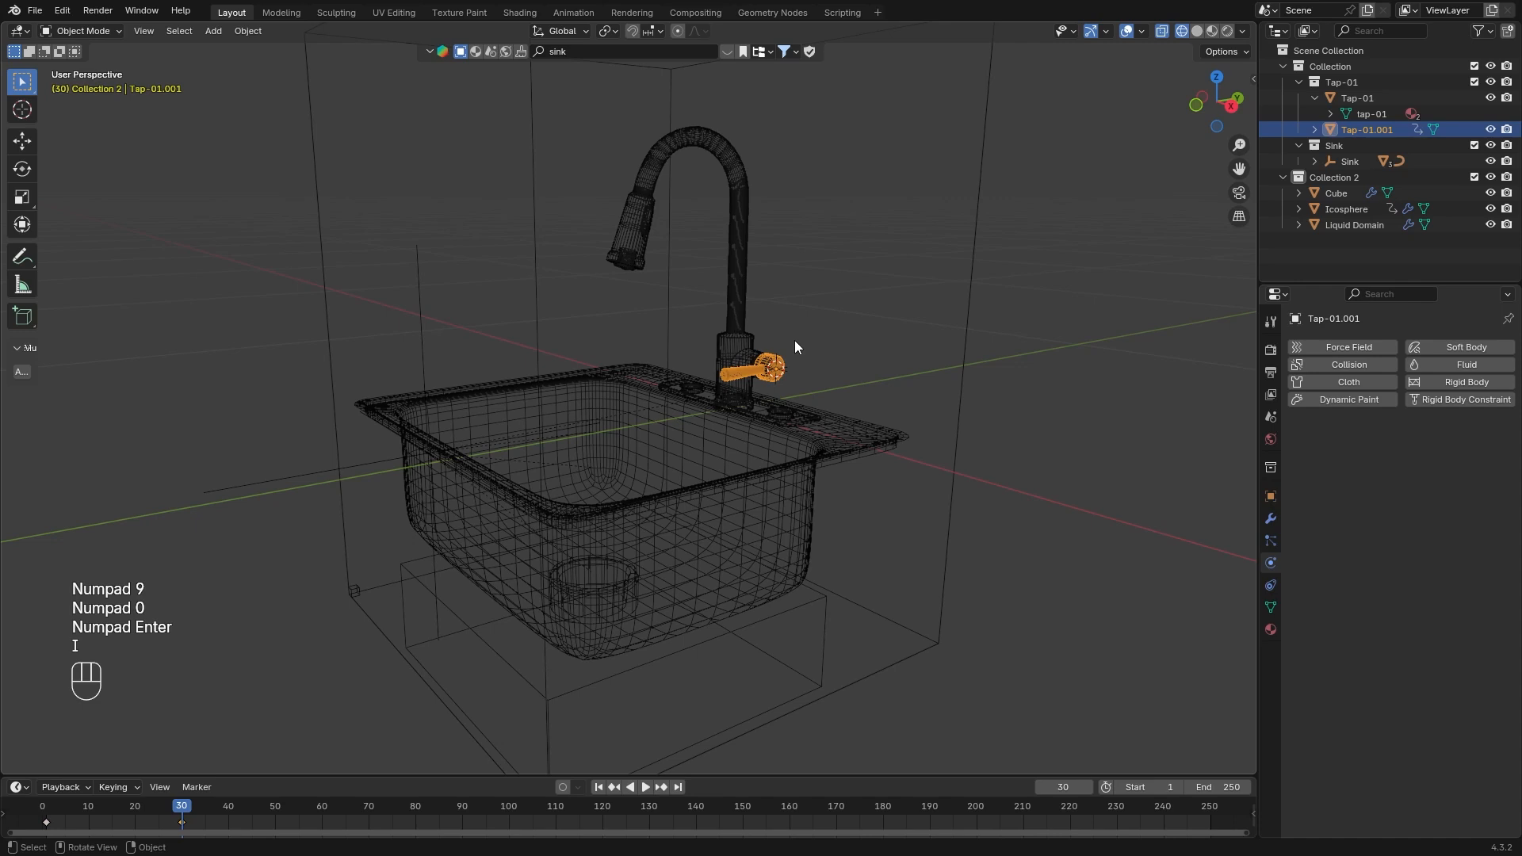
# - Select the ico sphere and keyframe its Use Flow as off at frame 19
pyautogui.doubleClick(1063, 786)
pyautogui.write('20')
pyautogui.press('Return')
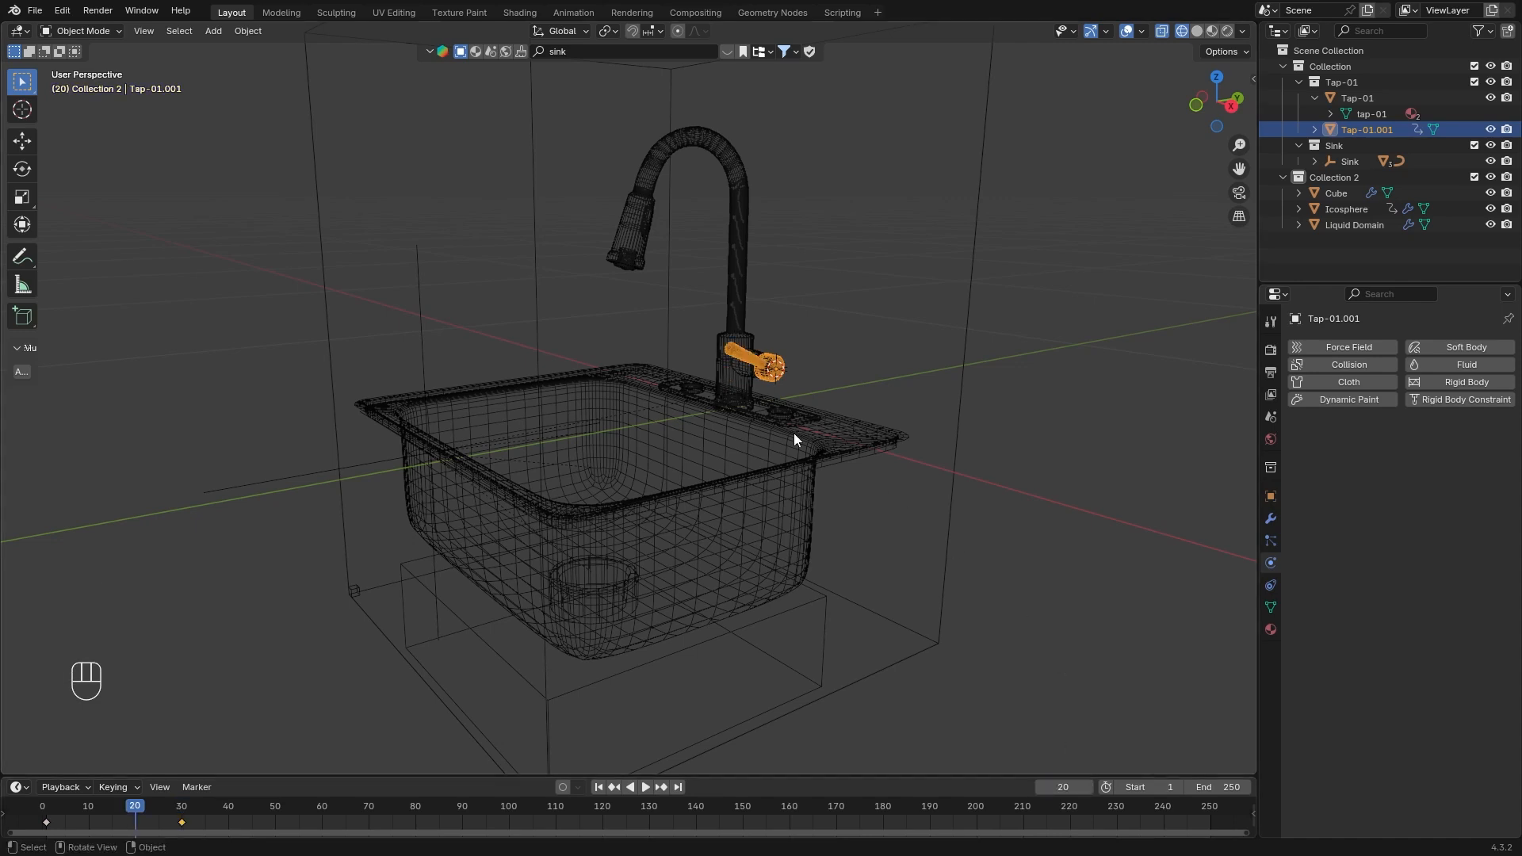
pyautogui.click(1348, 209)
pyautogui.press('Right')
pyautogui.press('Left')
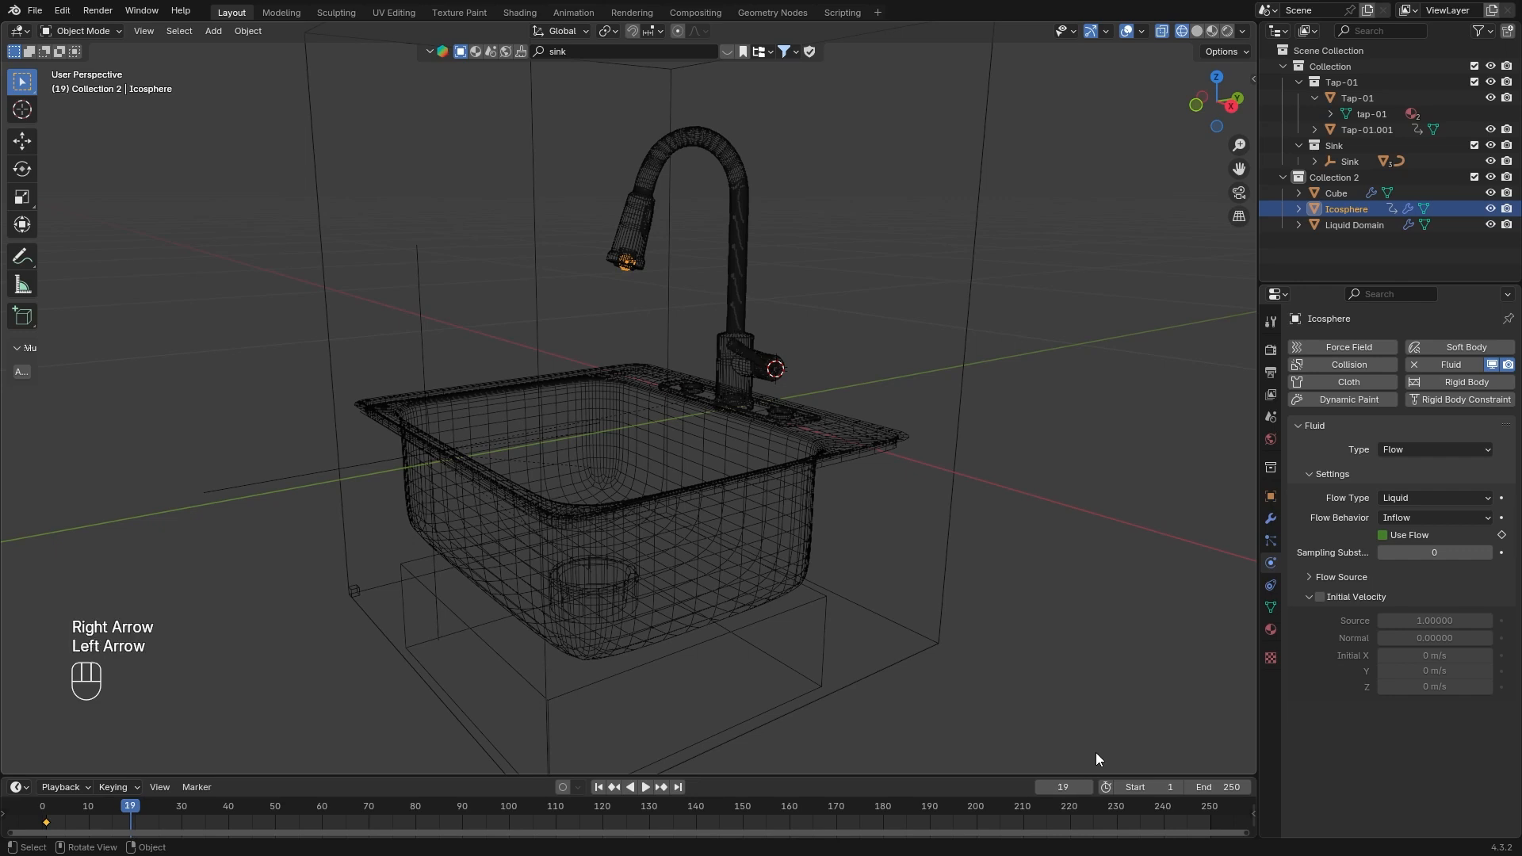
pyautogui.click(1502, 536)
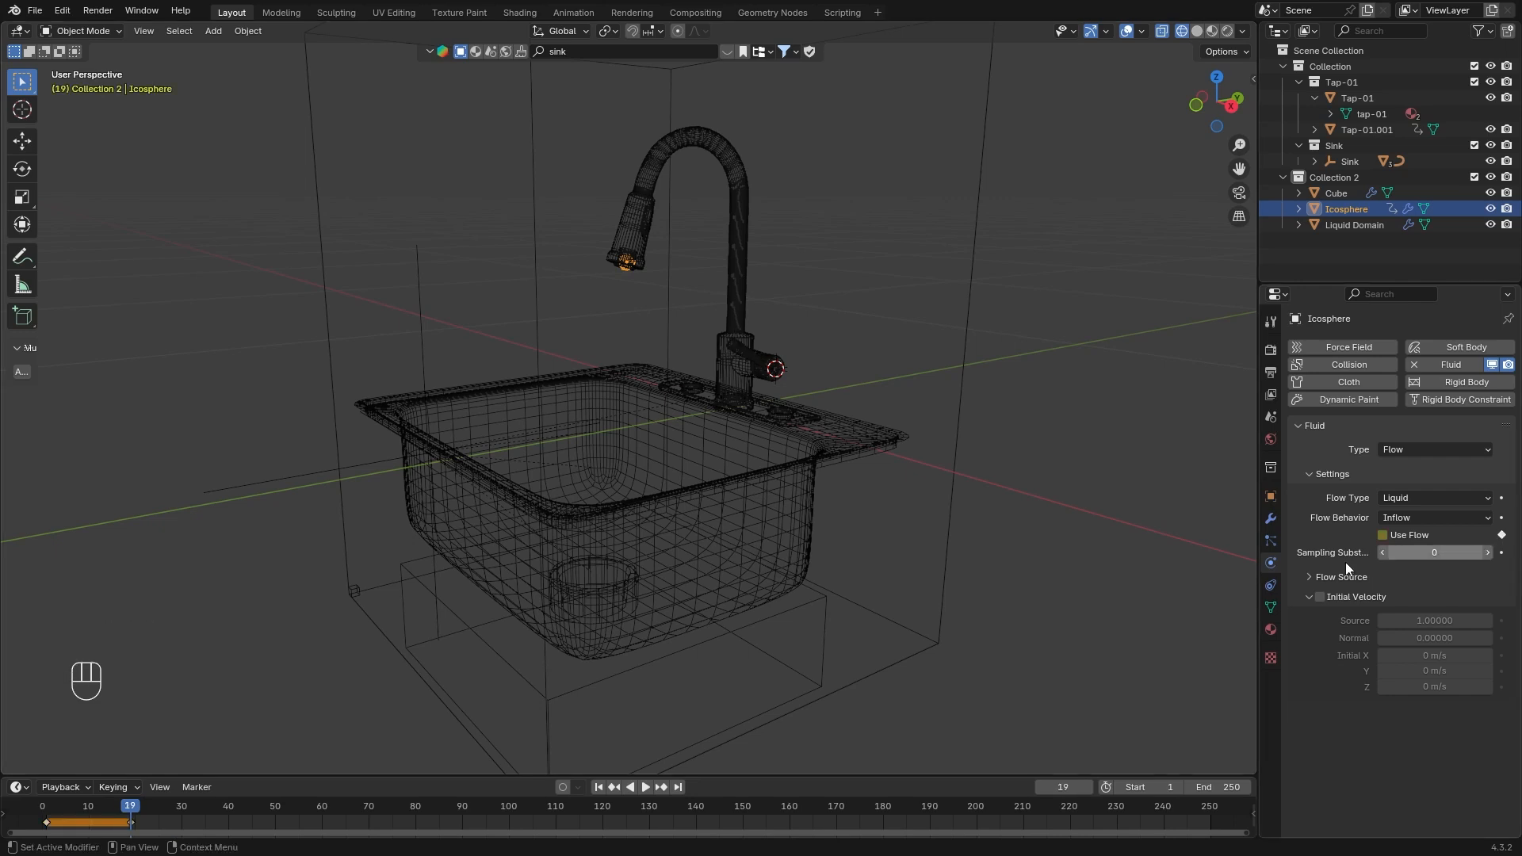
# - Turn on the ico sphere's Use Flow at frame 20 and keyframe it
pyautogui.press('Right')
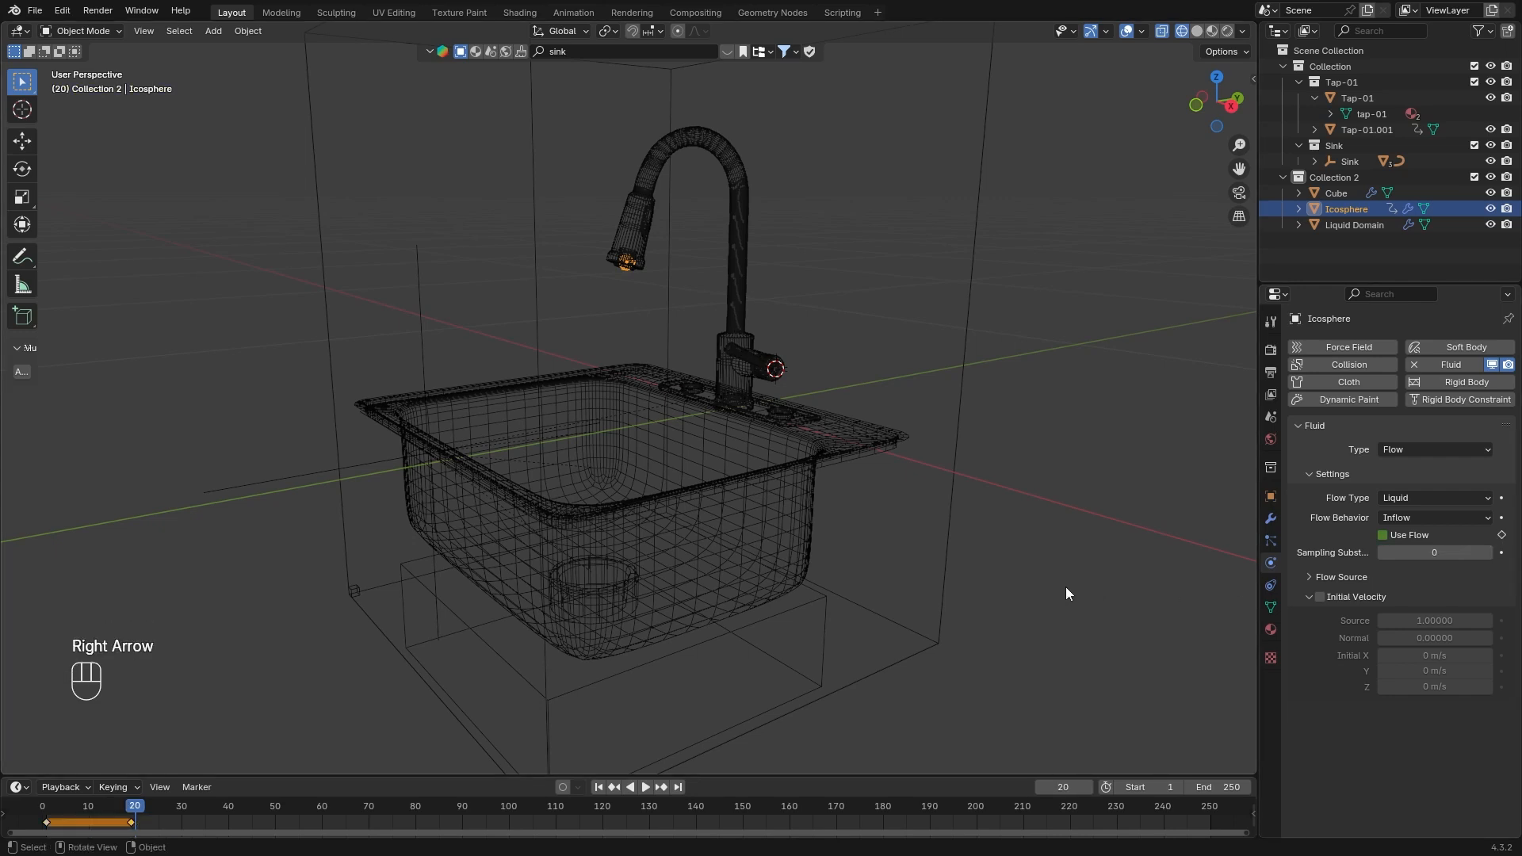
pyautogui.click(1383, 535)
pyautogui.click(1502, 535)
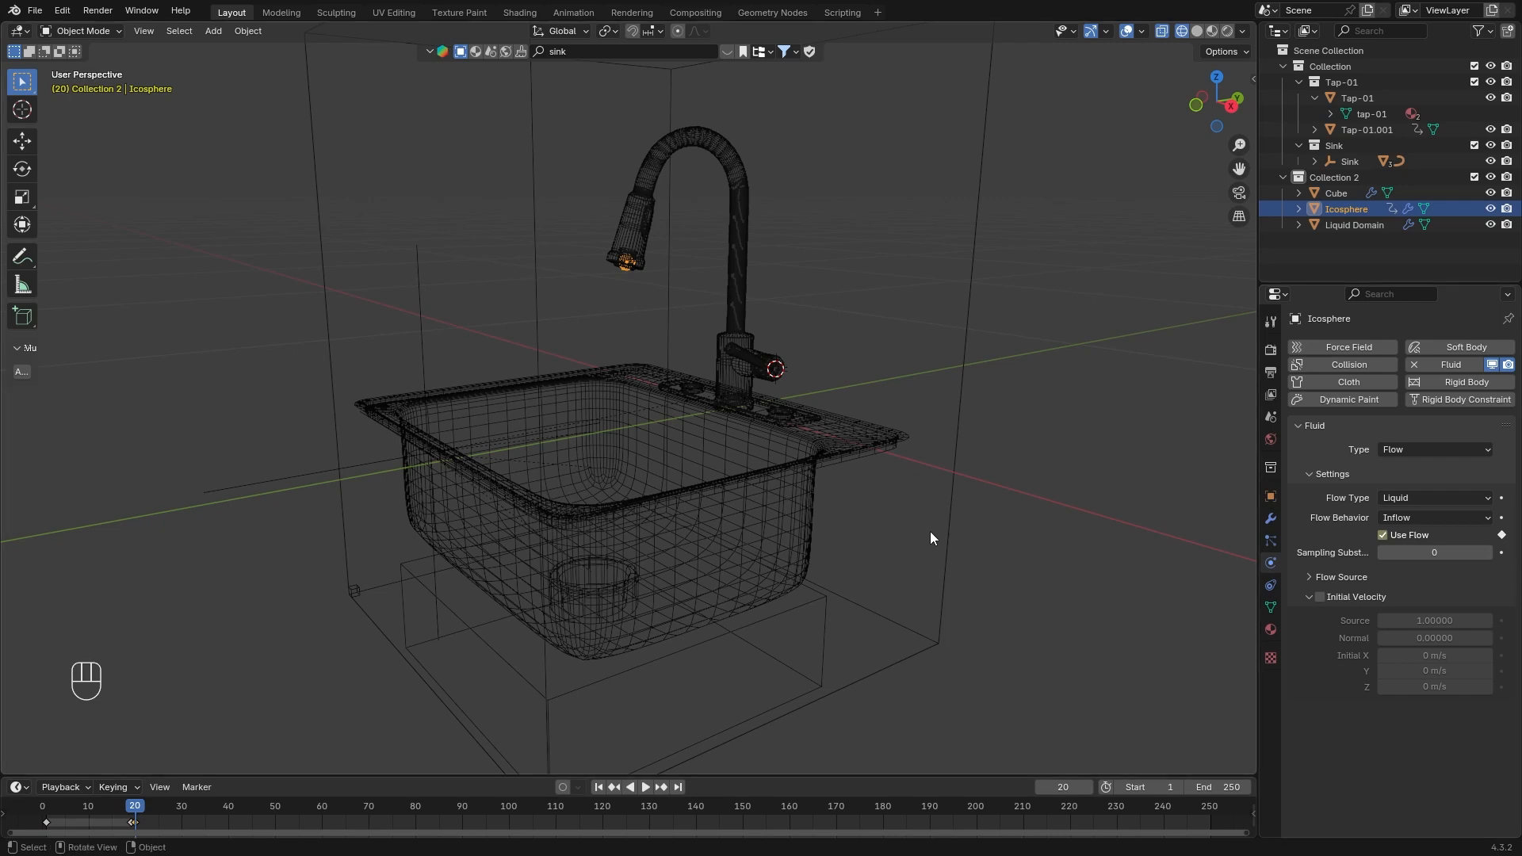
# - Keyframe the ico sphere's Use Flow as on at frame 89 and advance to frame 90
pyautogui.moveTo(184, 806); pyautogui.dragTo(412, 816)
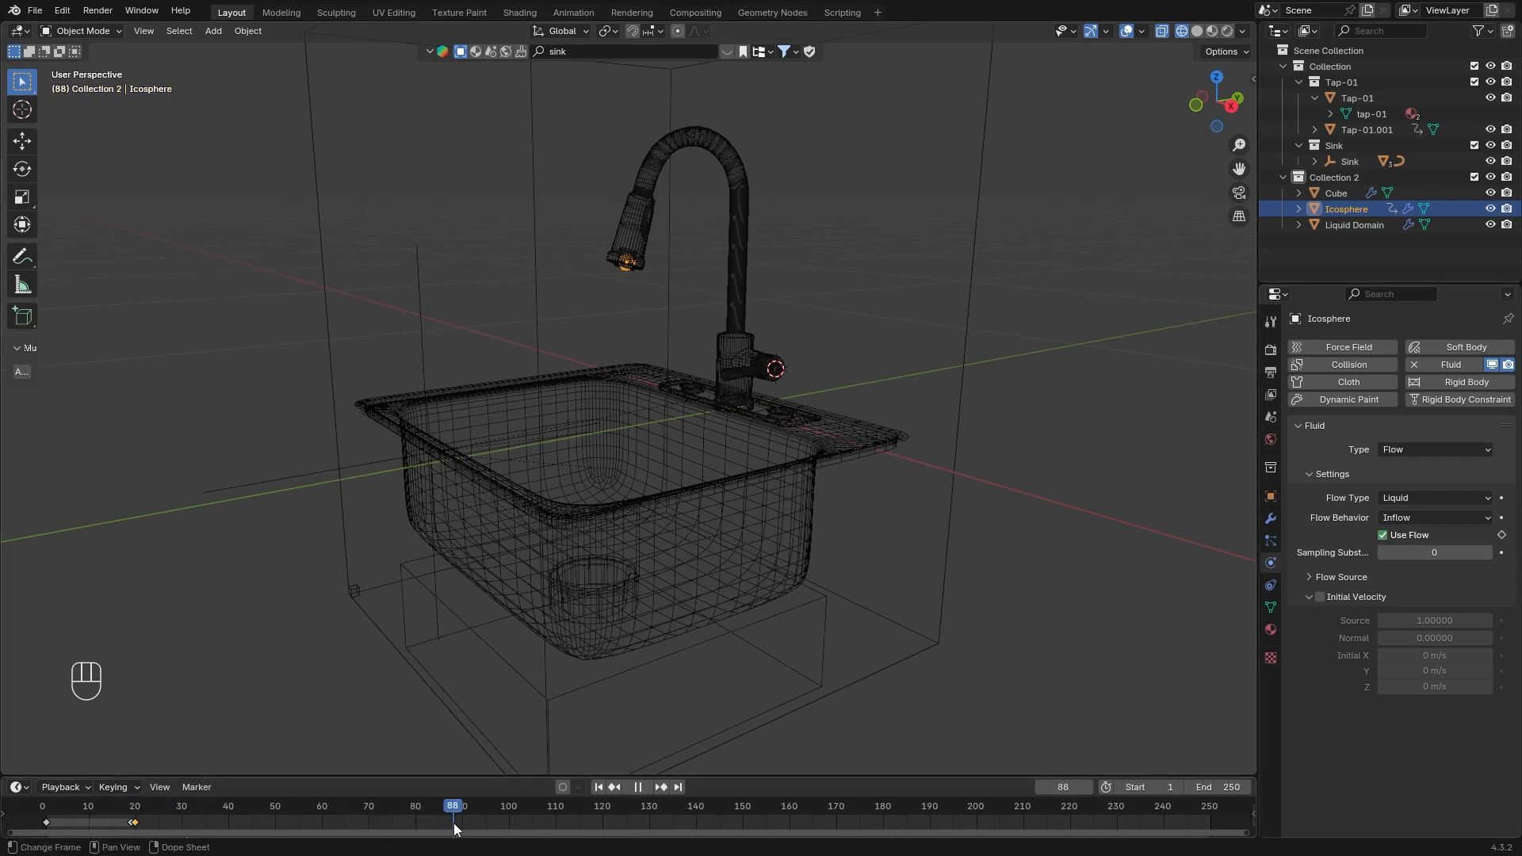
pyautogui.press('space')
pyautogui.click(1501, 535)
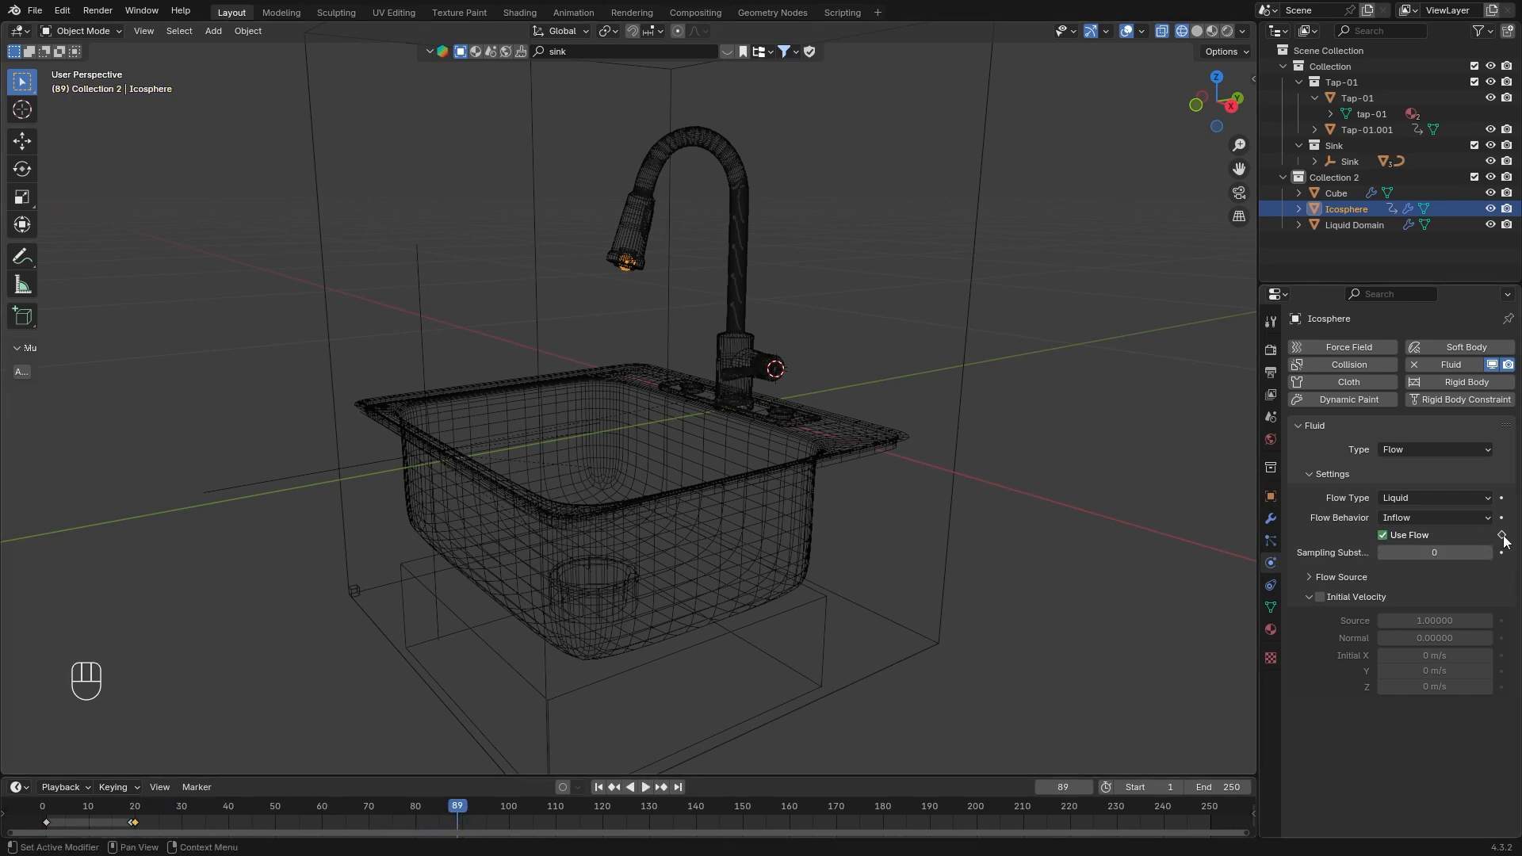
pyautogui.press('Right')
# - Play back the animated tap and water, and hide the viewport overlays
pyautogui.press('space')
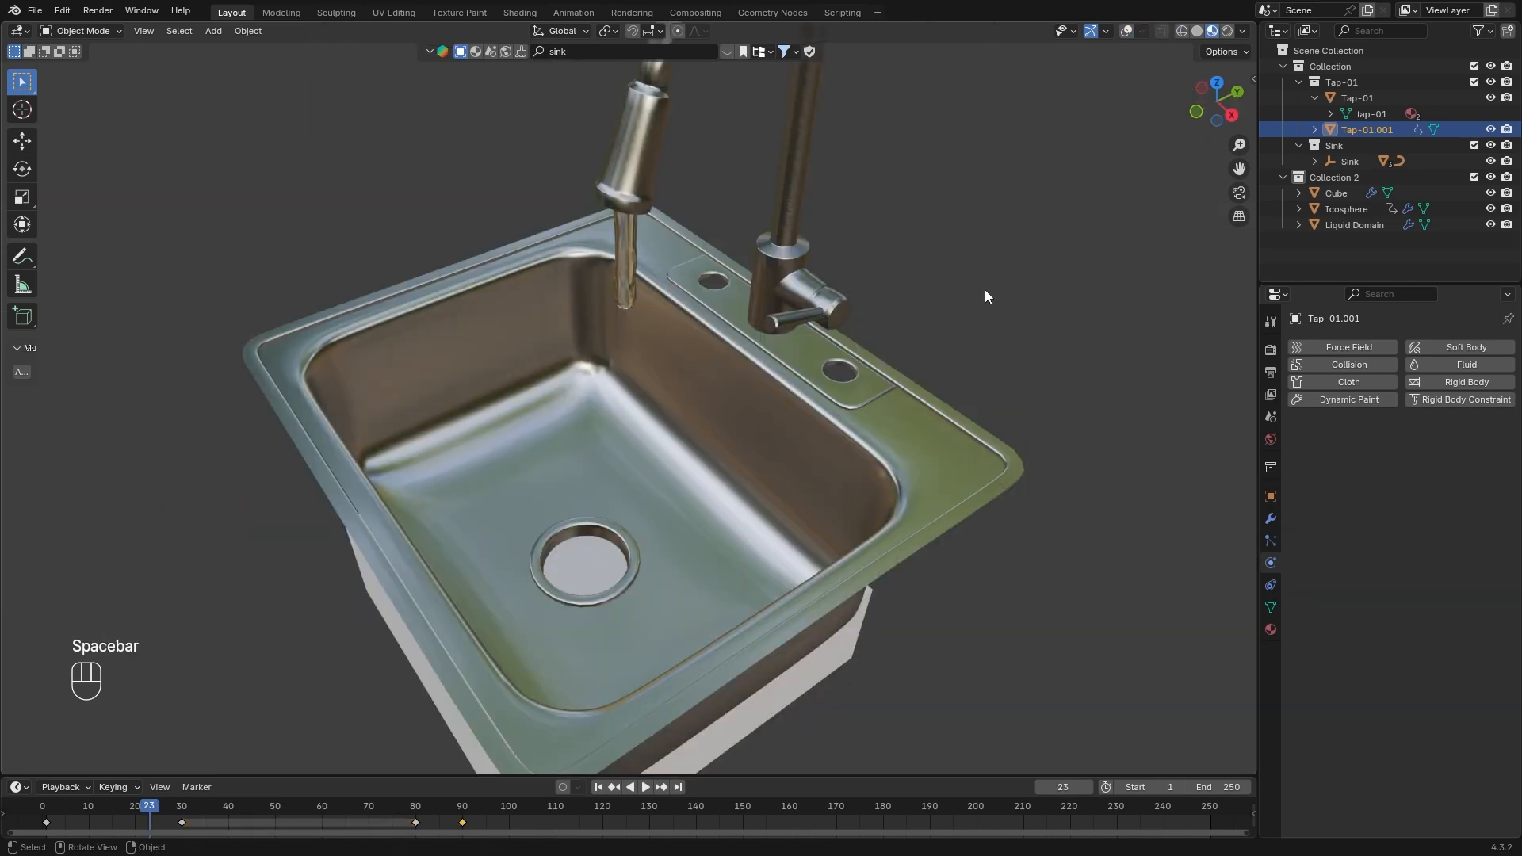
pyautogui.press('space')
pyautogui.moveTo(877, 406); pyautogui.dragTo(920, 416, button='middle')
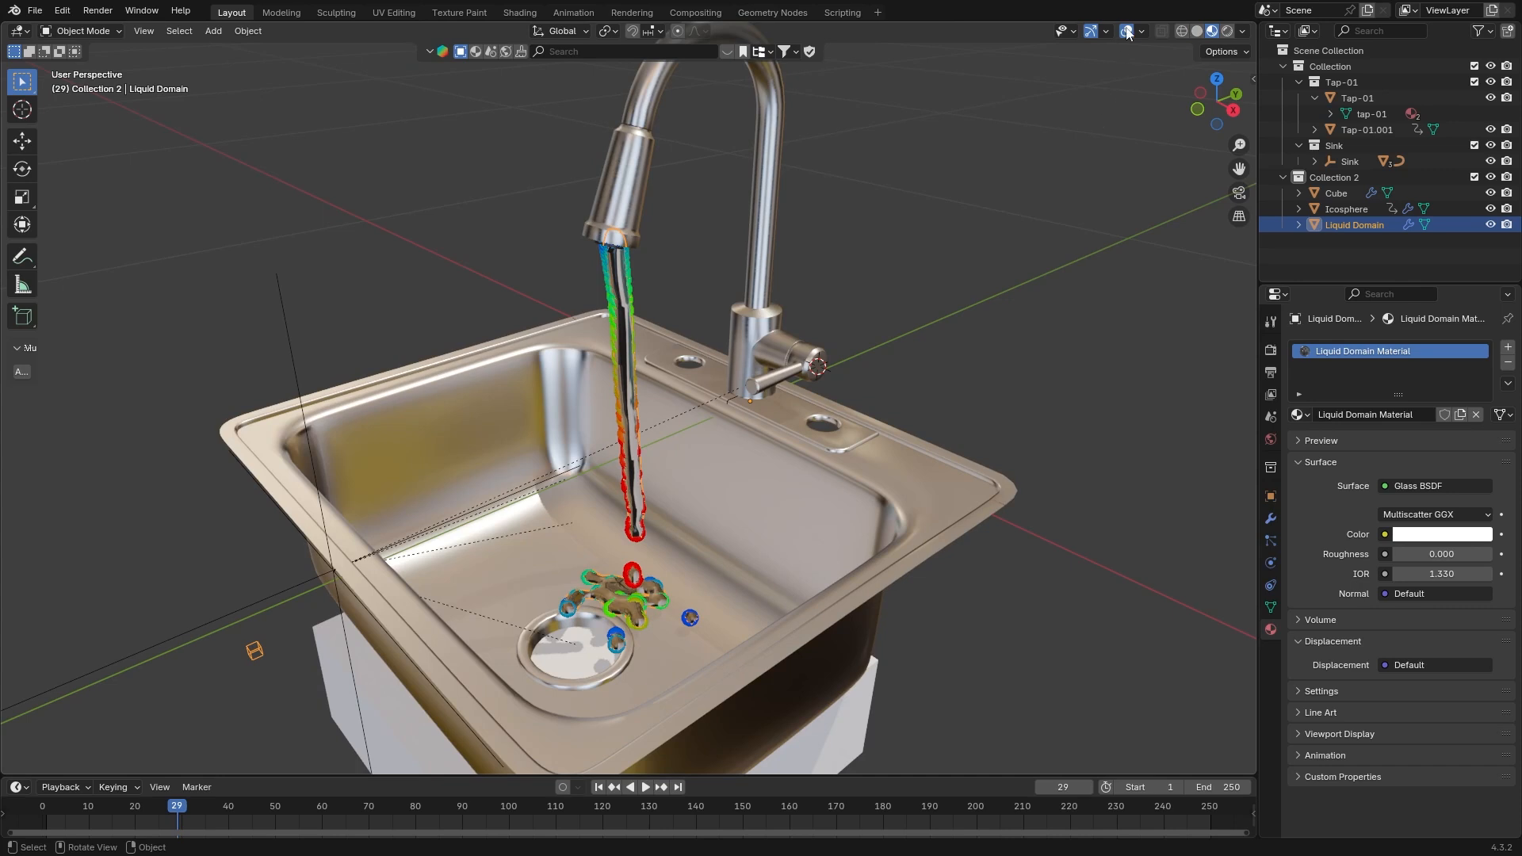
pyautogui.click(1126, 31)
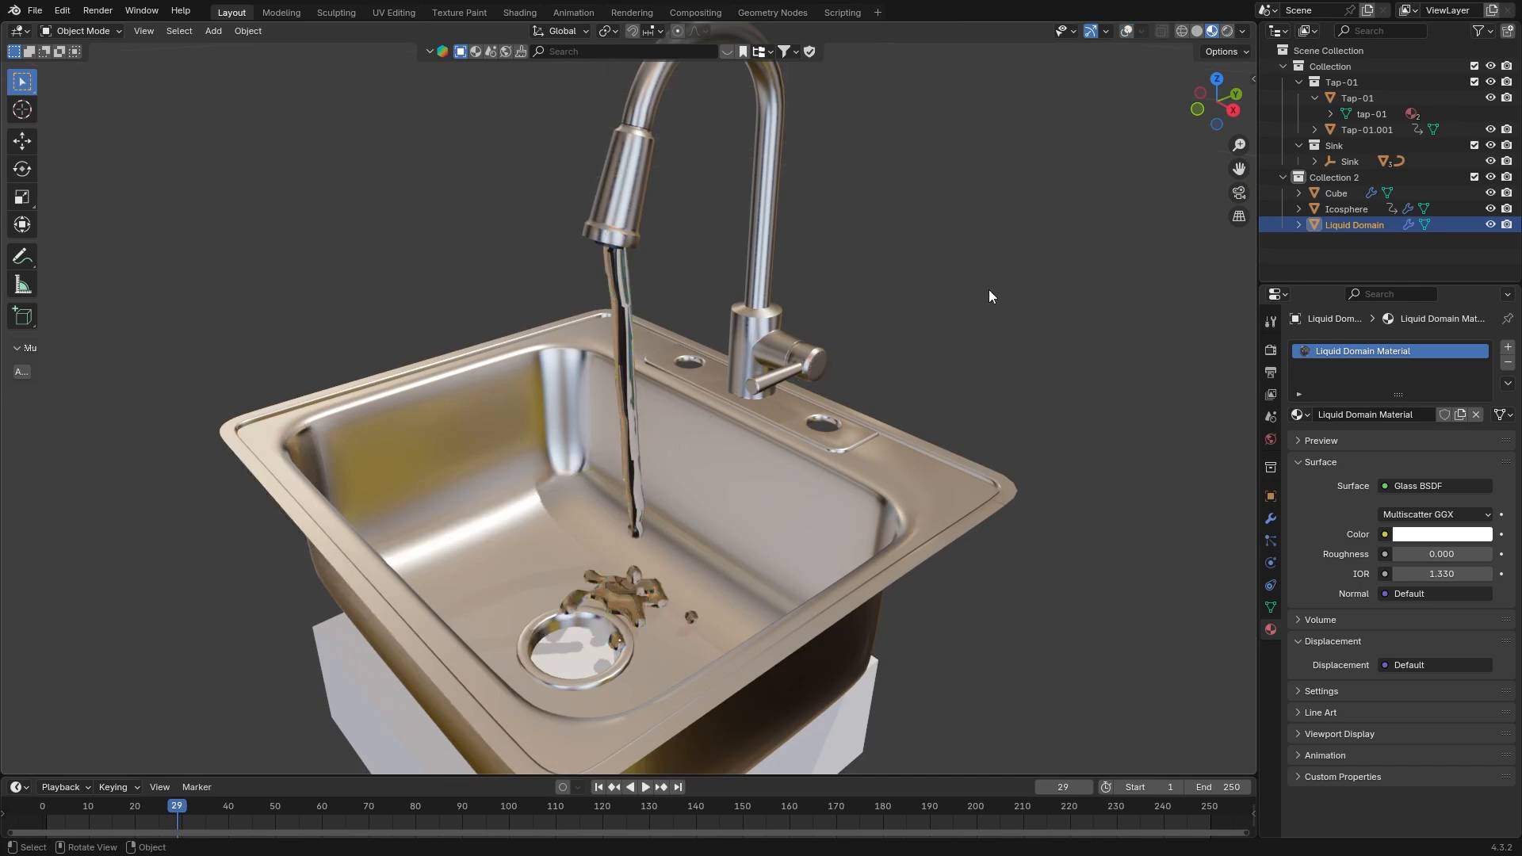
# - Search the BlenderKit materials for water and apply Procedural eevee water to the liquid domain
pyautogui.press('n')
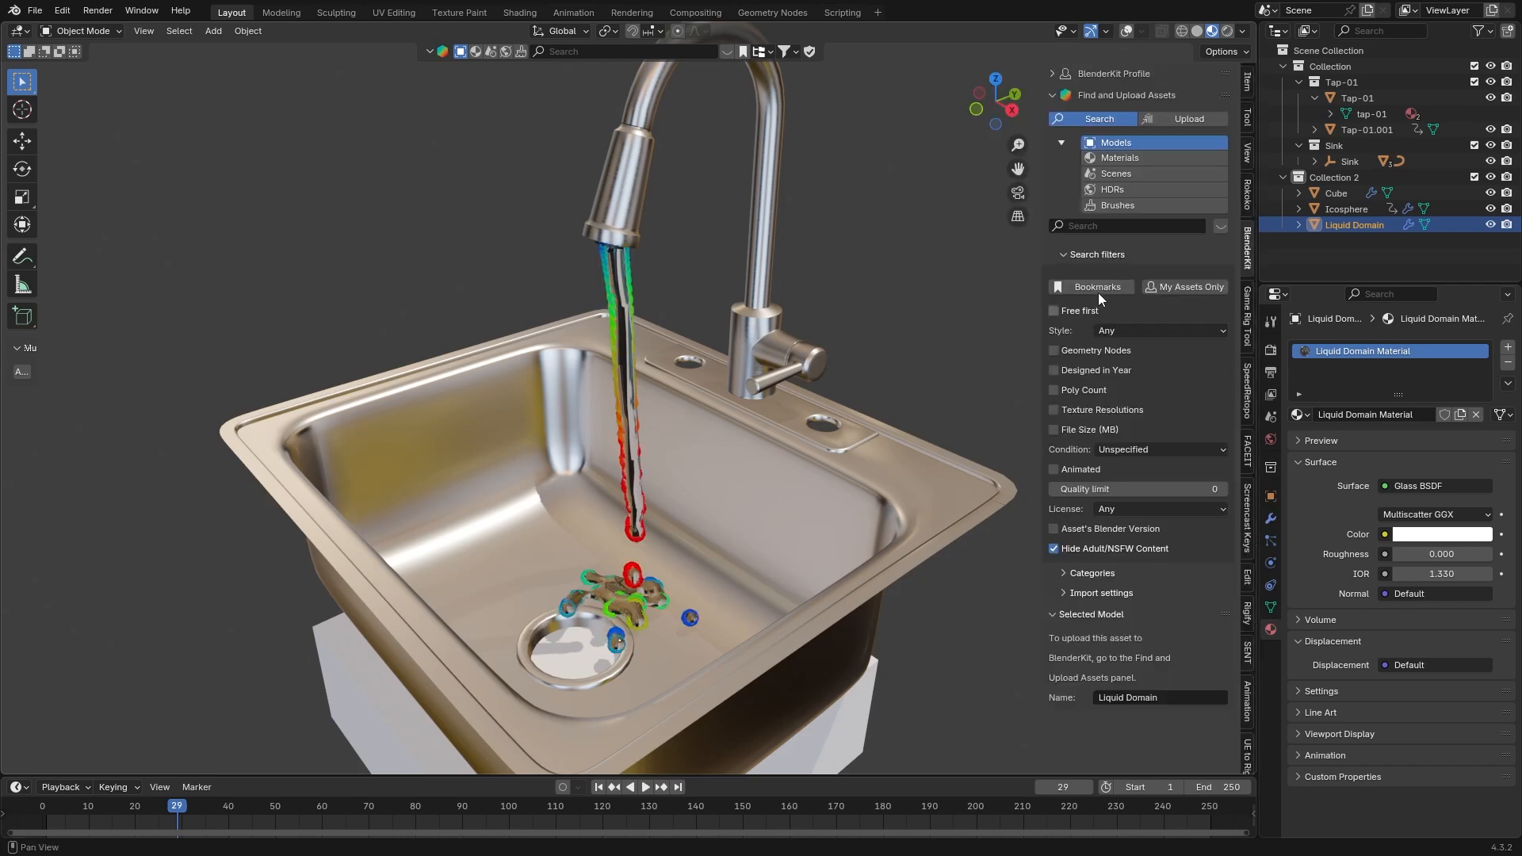
pyautogui.click(1120, 158)
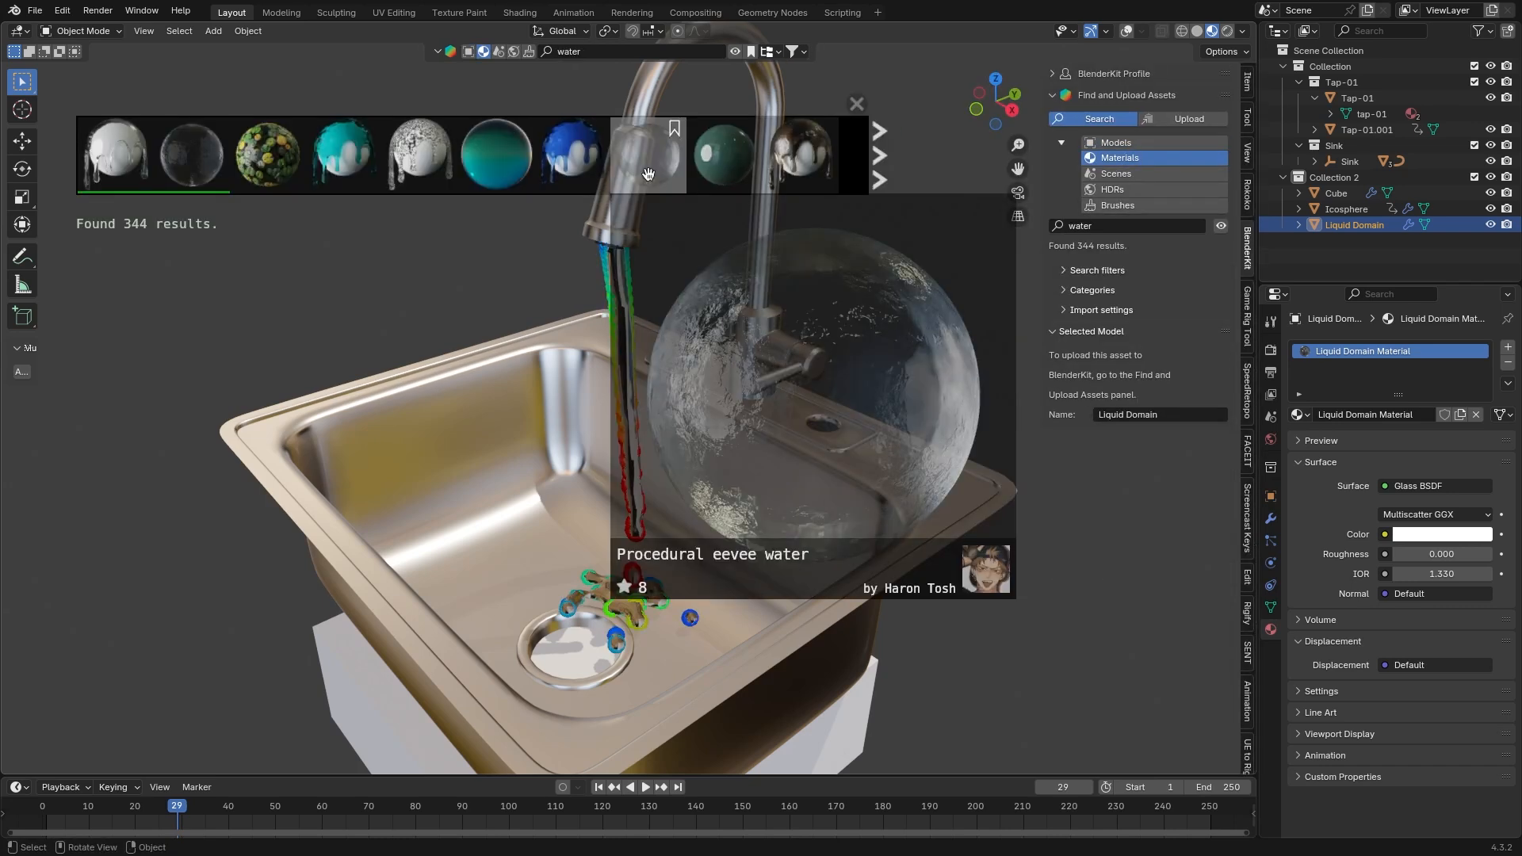
pyautogui.moveTo(682, 226); pyautogui.dragTo(736, 326)
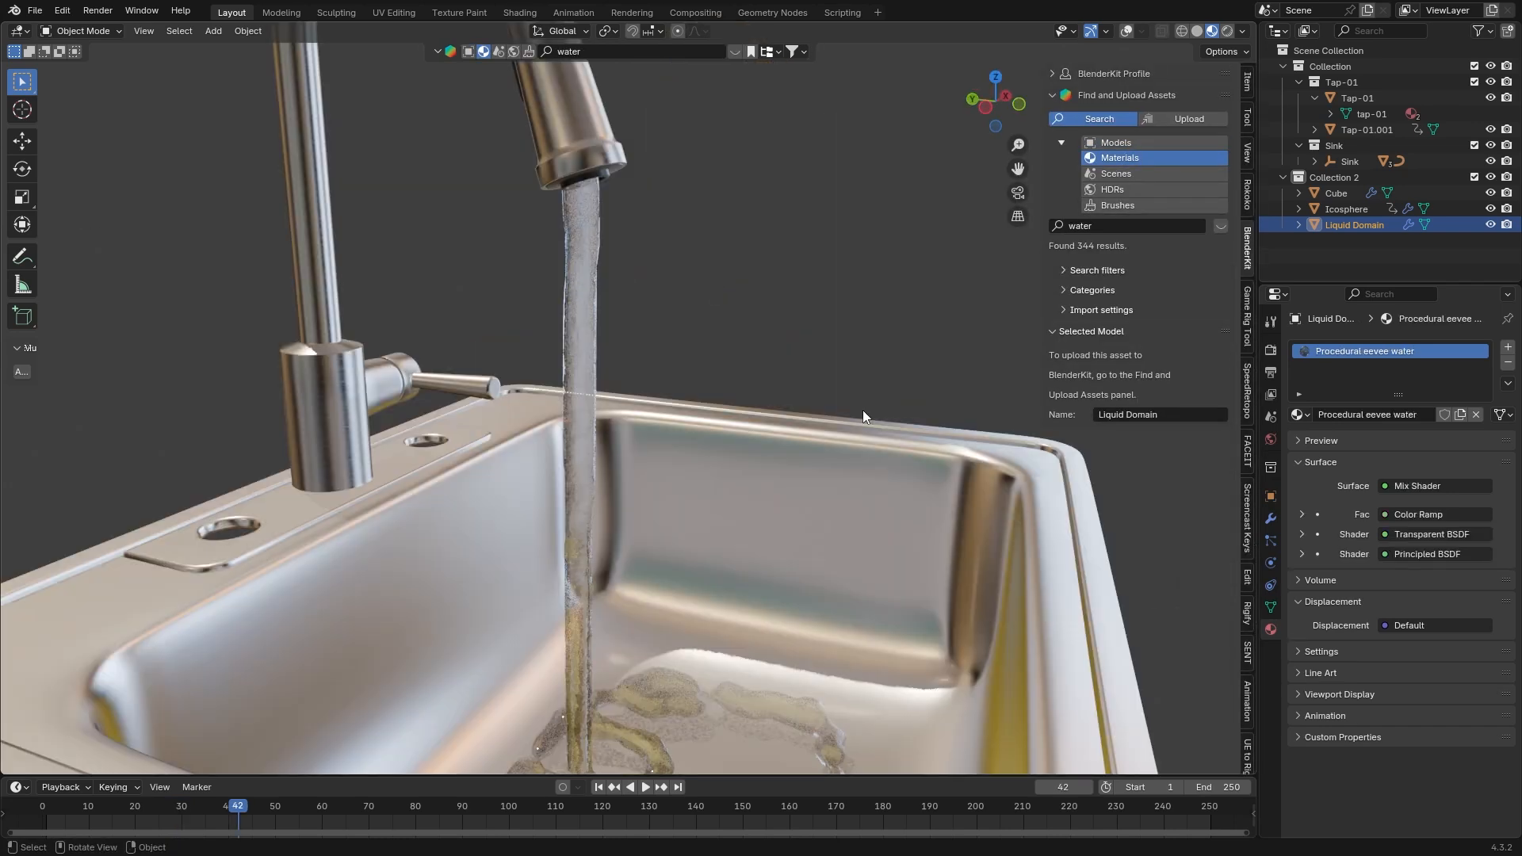
pyautogui.moveTo(863, 415); pyautogui.dragTo(768, 445, button='middle')
pyautogui.scroll(-3, 768, 445)
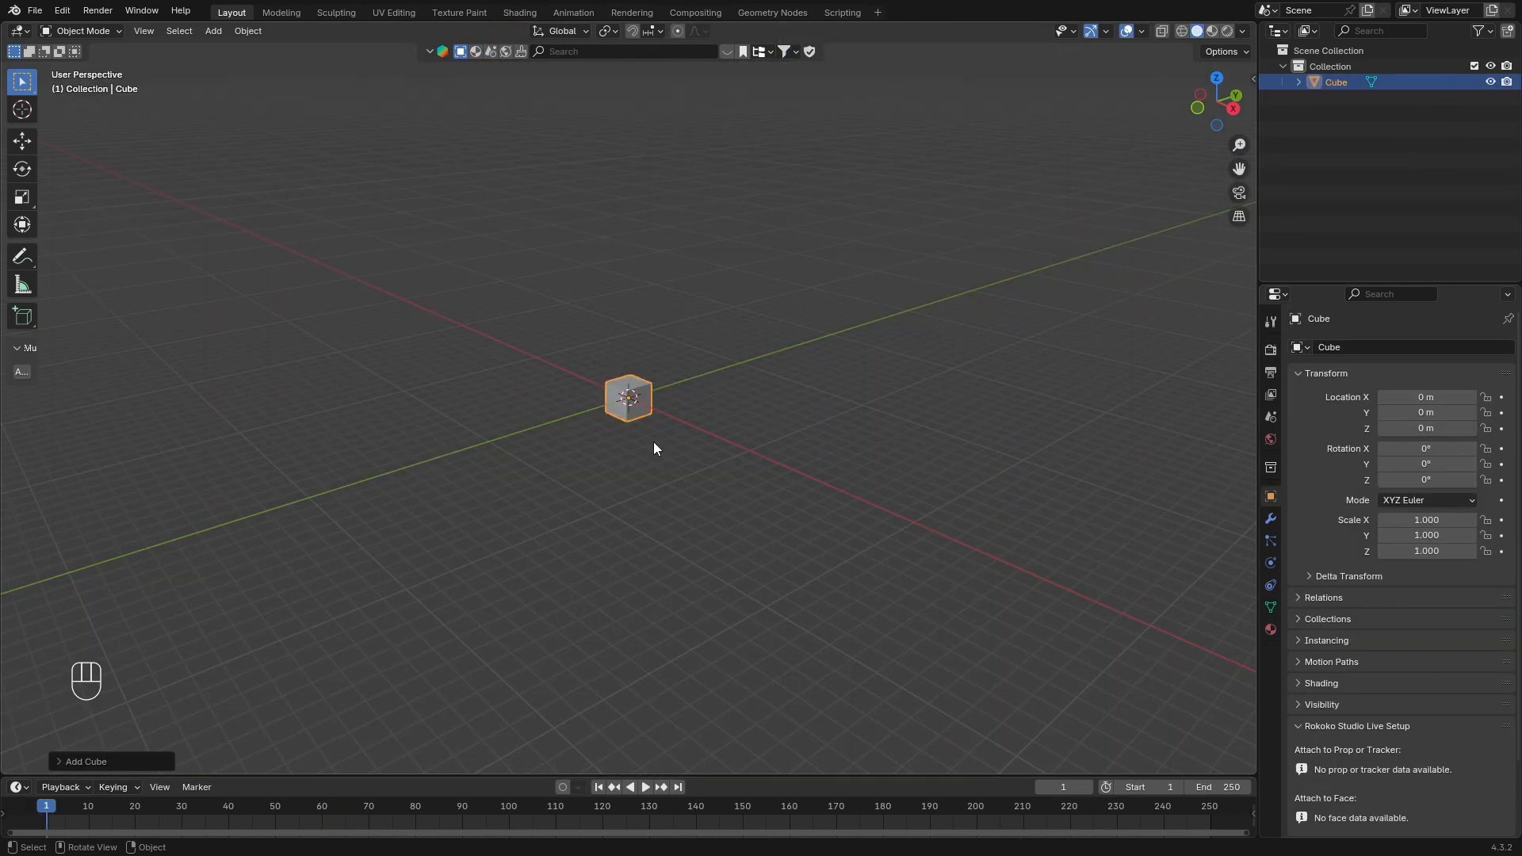
# - Scale the new cube into a wide flat box, about 78.9 in X and Y and 22.3 in Z, and raise it about 8.4 m
pyautogui.press('s')
pyautogui.press('z')
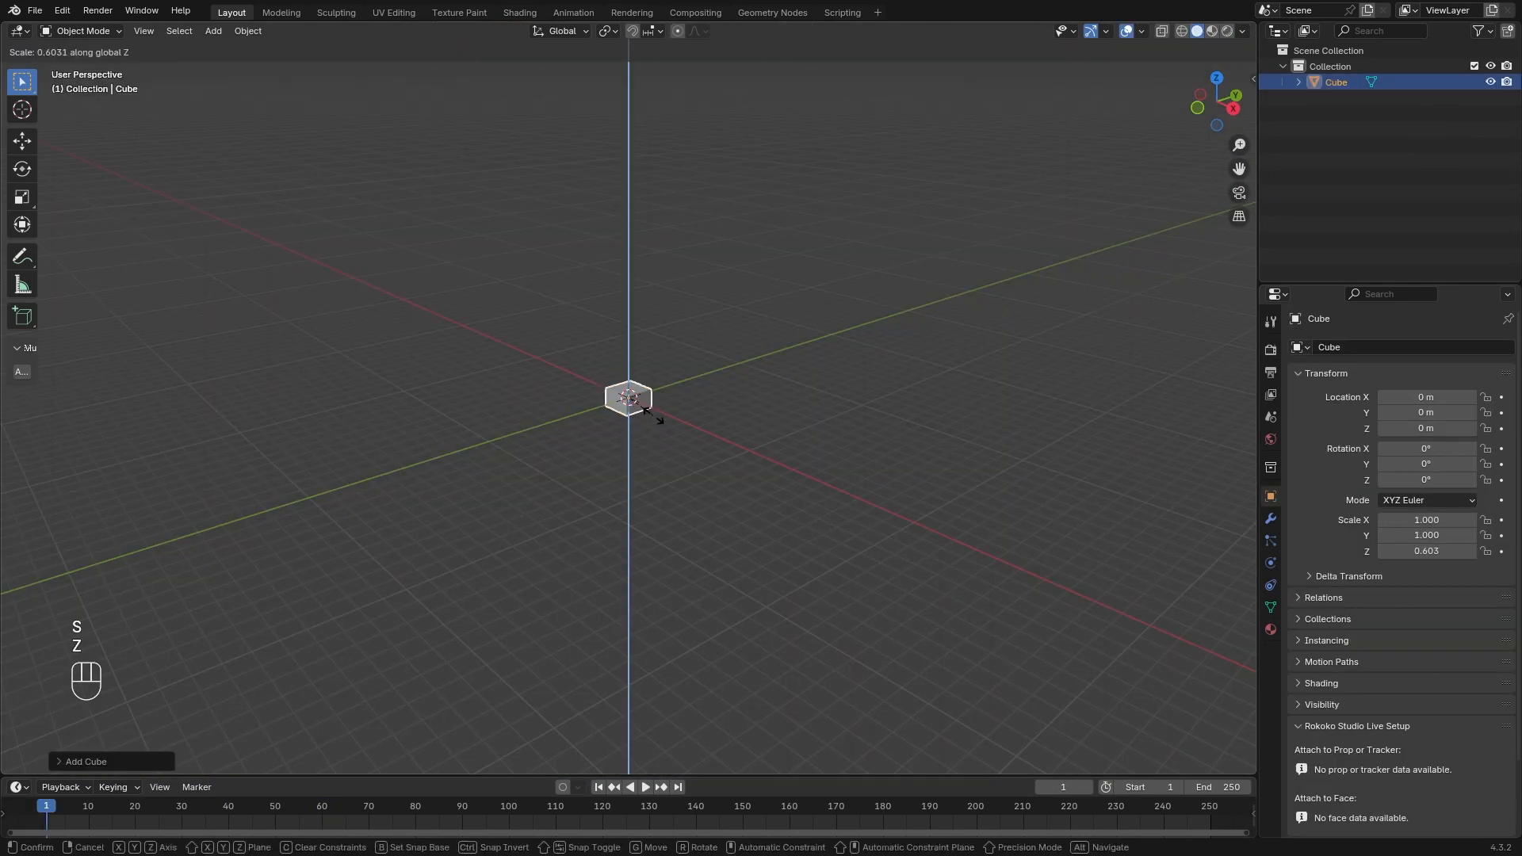
pyautogui.press('s')
pyautogui.press('g')
pyautogui.press('z')
pyautogui.click(634, 364)
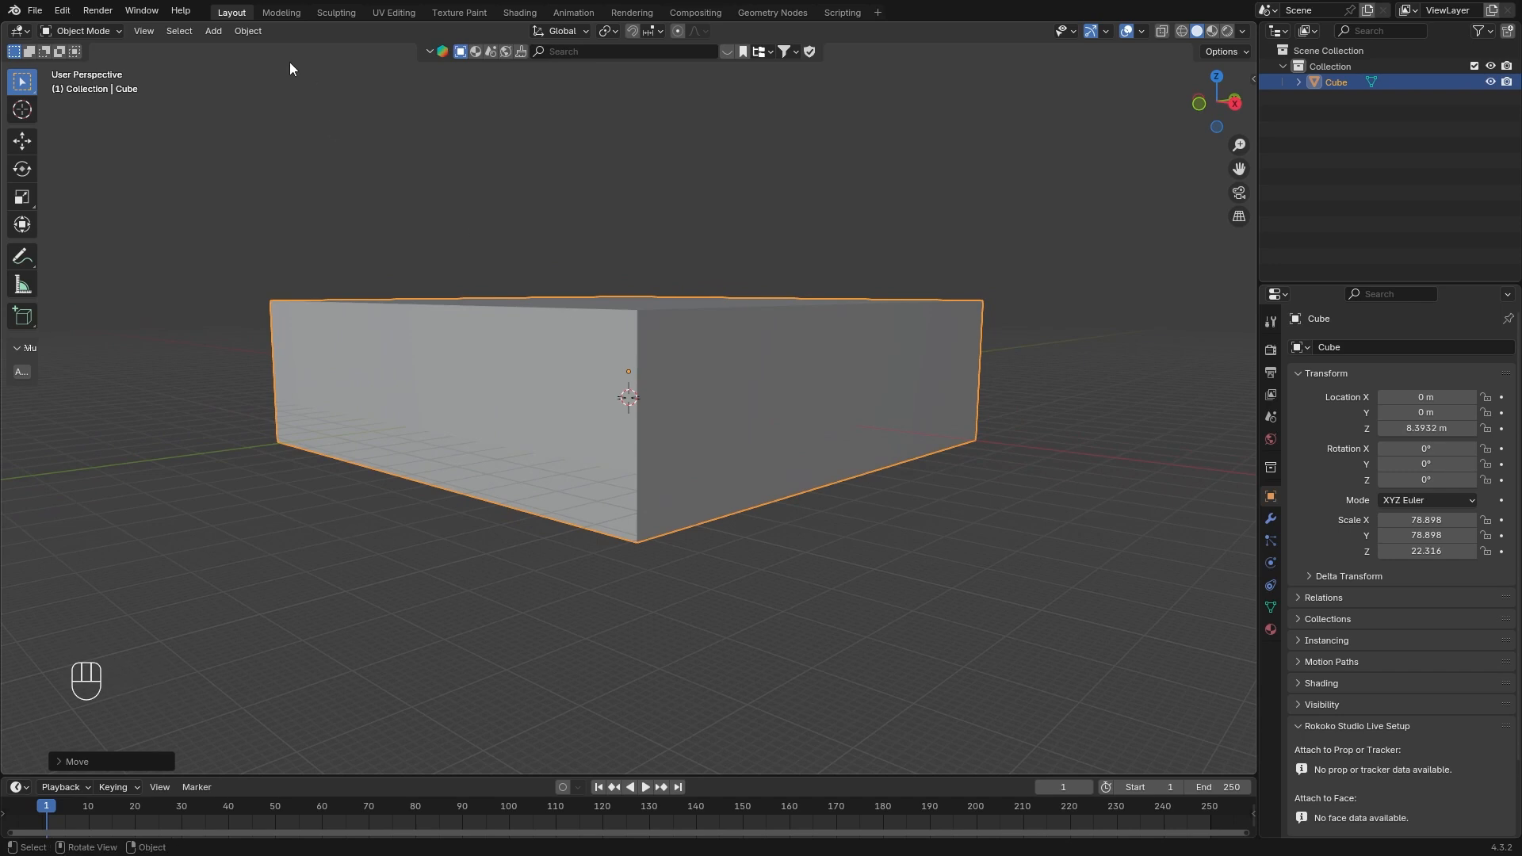
# - Apply the cube's scale and create a Quick Liquid setup from it, with the flow cube scaled down inside the domain
pyautogui.click(248, 30)
pyautogui.moveTo(317, 112)
pyautogui.click(564, 153)
pyautogui.click(248, 30)
pyautogui.moveTo(317, 484)
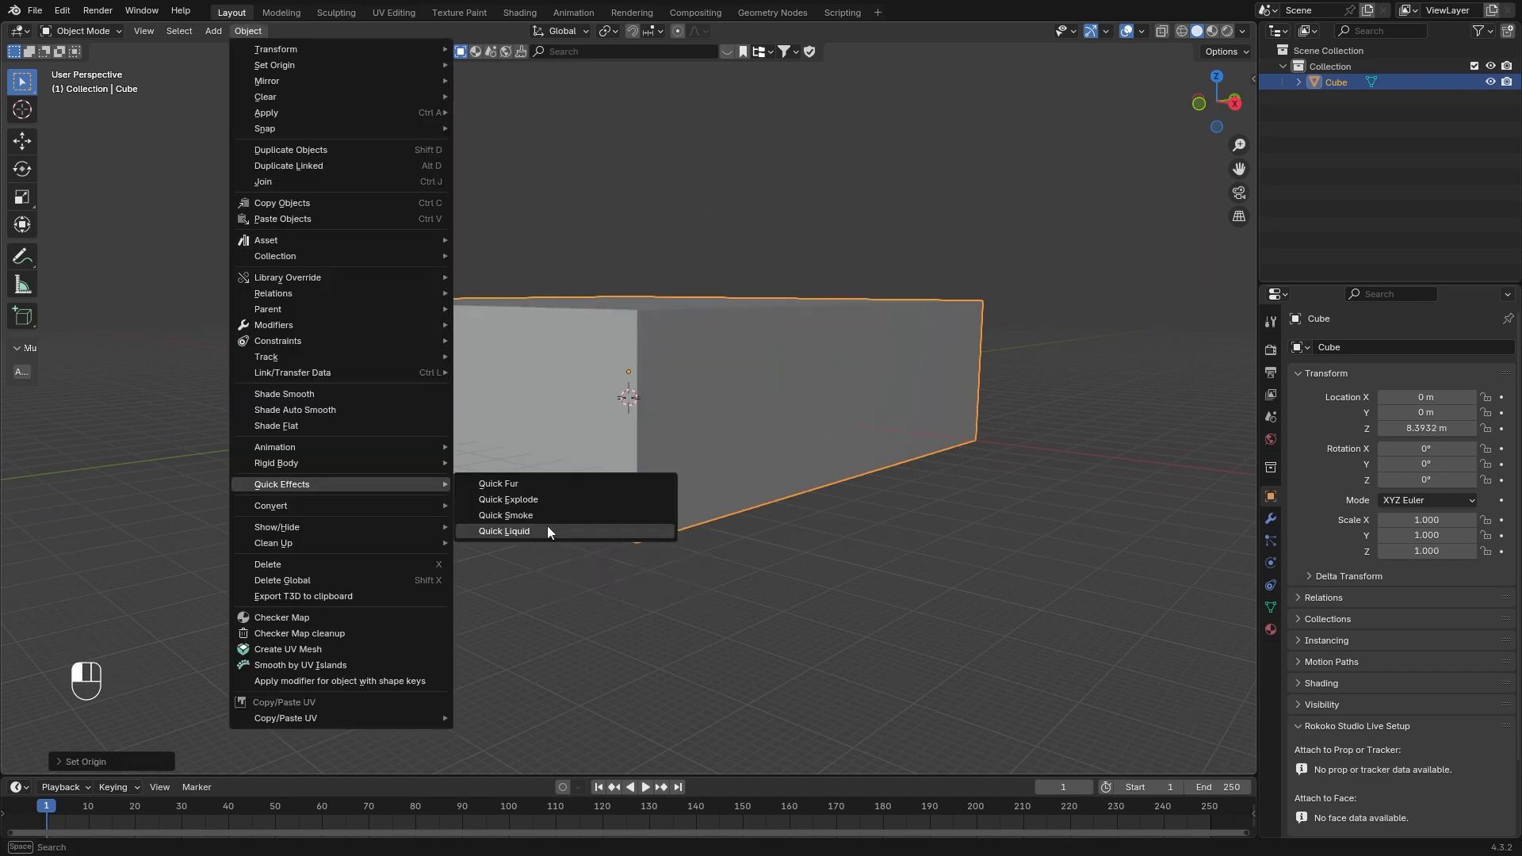
pyautogui.press('s')
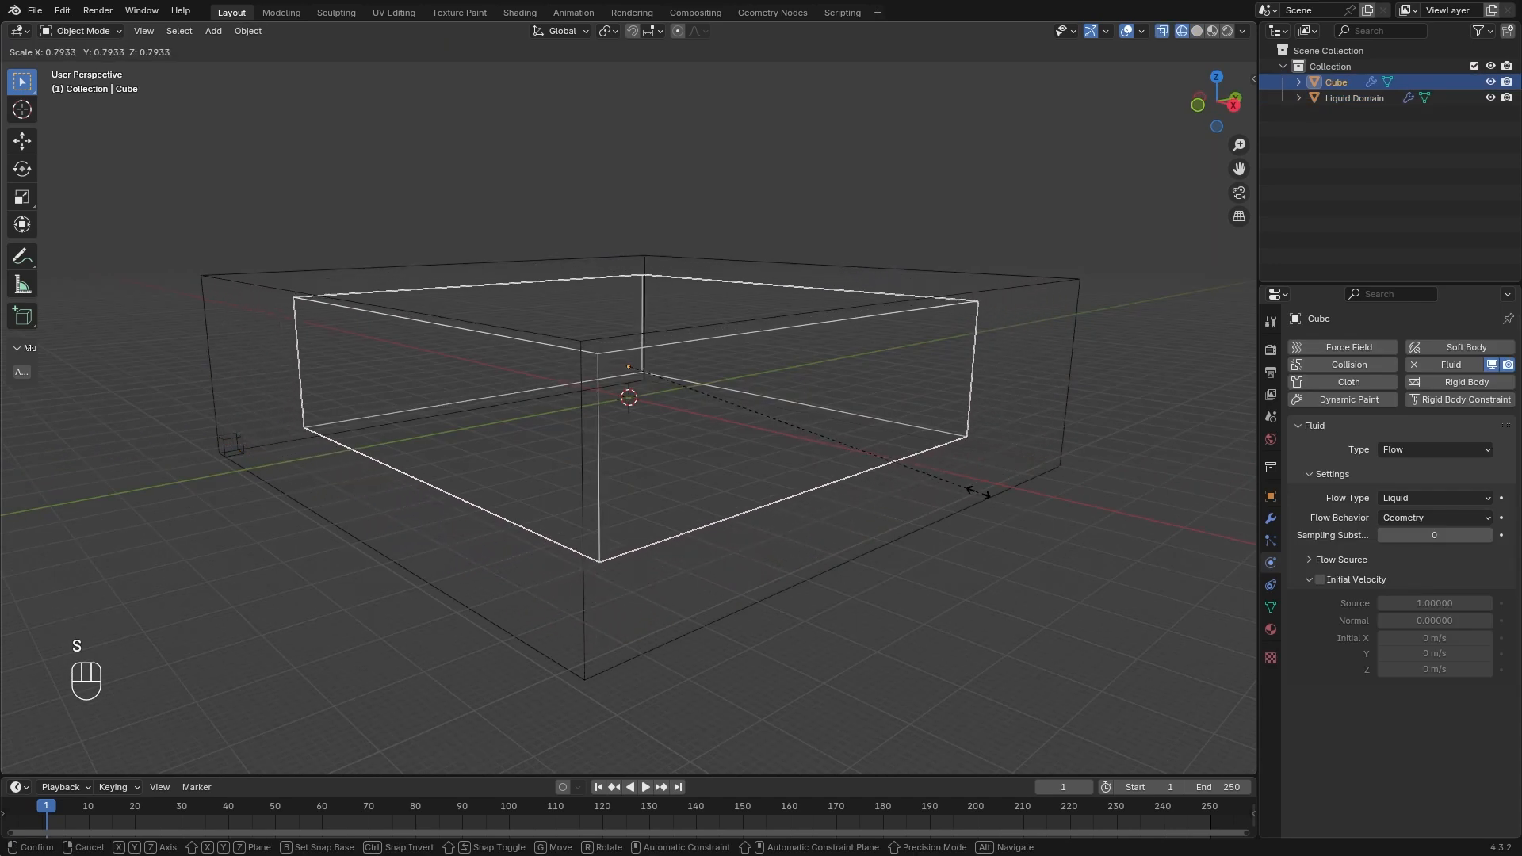
# - Set the liquid domain's cache end frame to 1500 and stop the playback of the ship simulation
pyautogui.doubleClick(1433, 670)
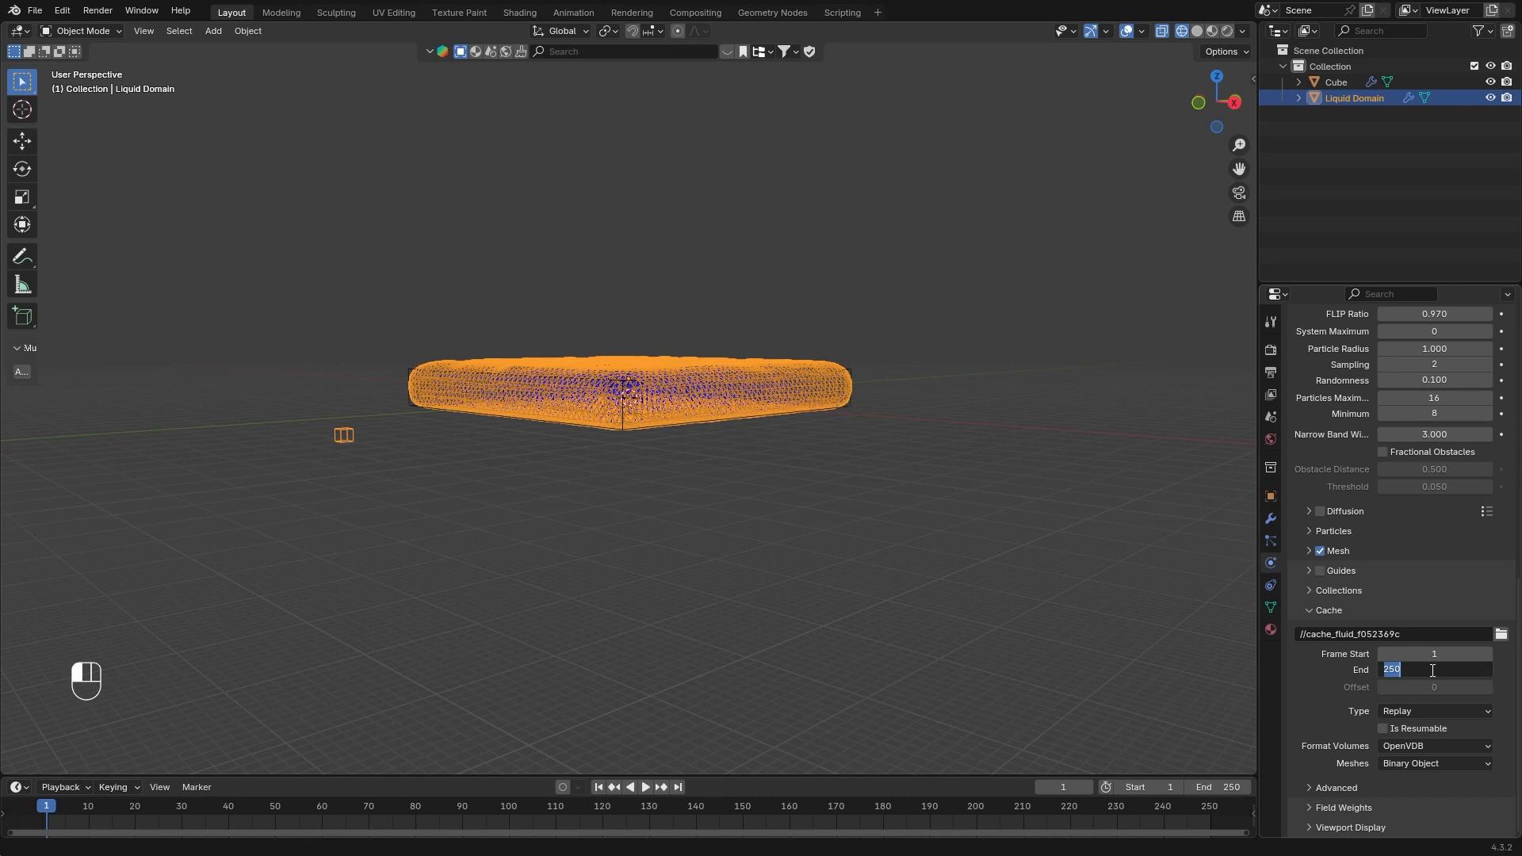
pyautogui.write('1500')
pyautogui.press('Return')
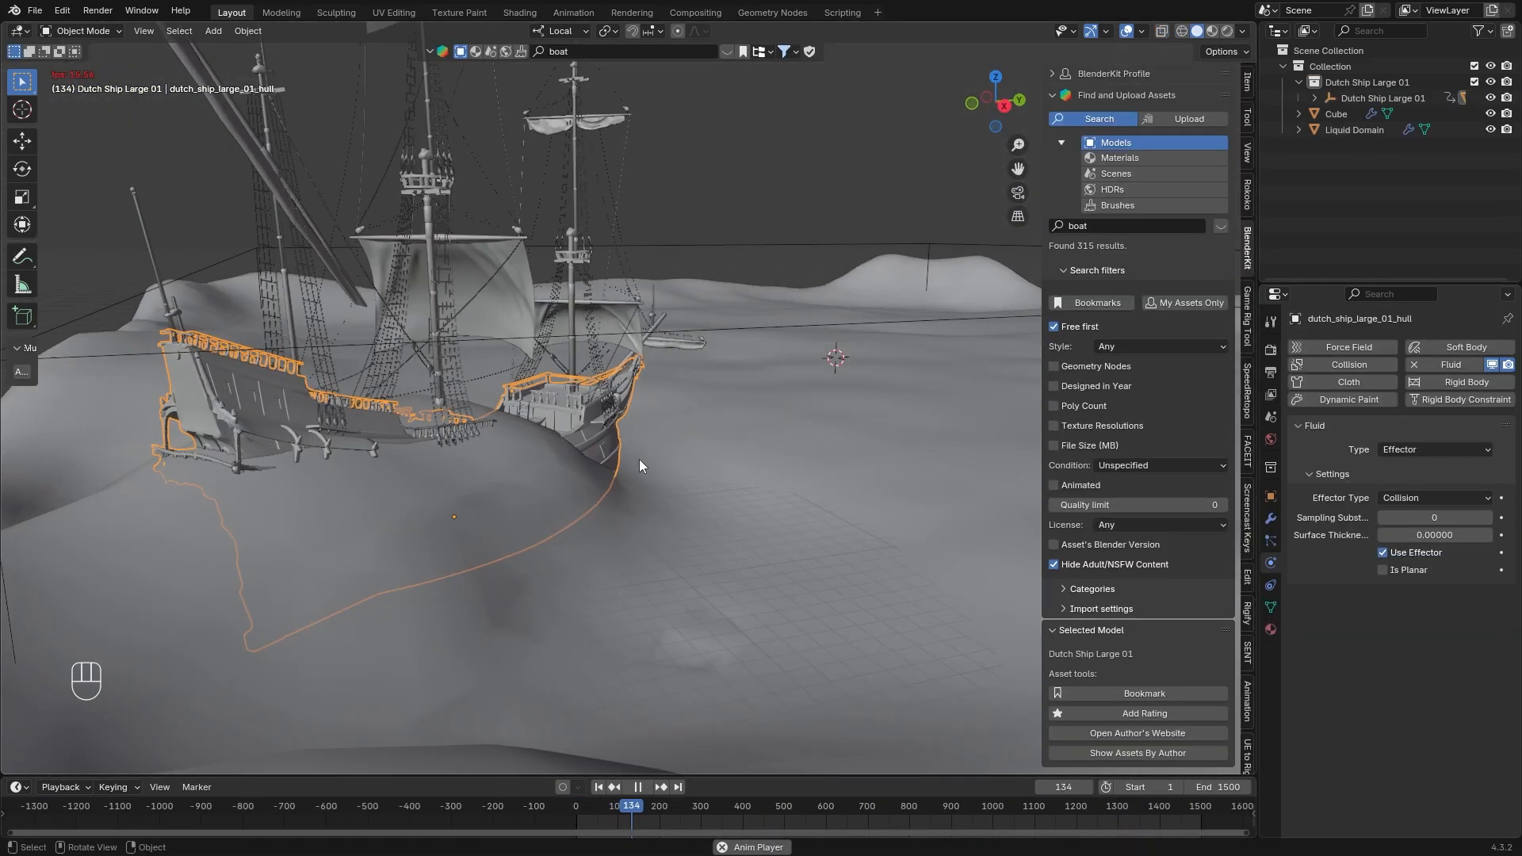
pyautogui.press('space')
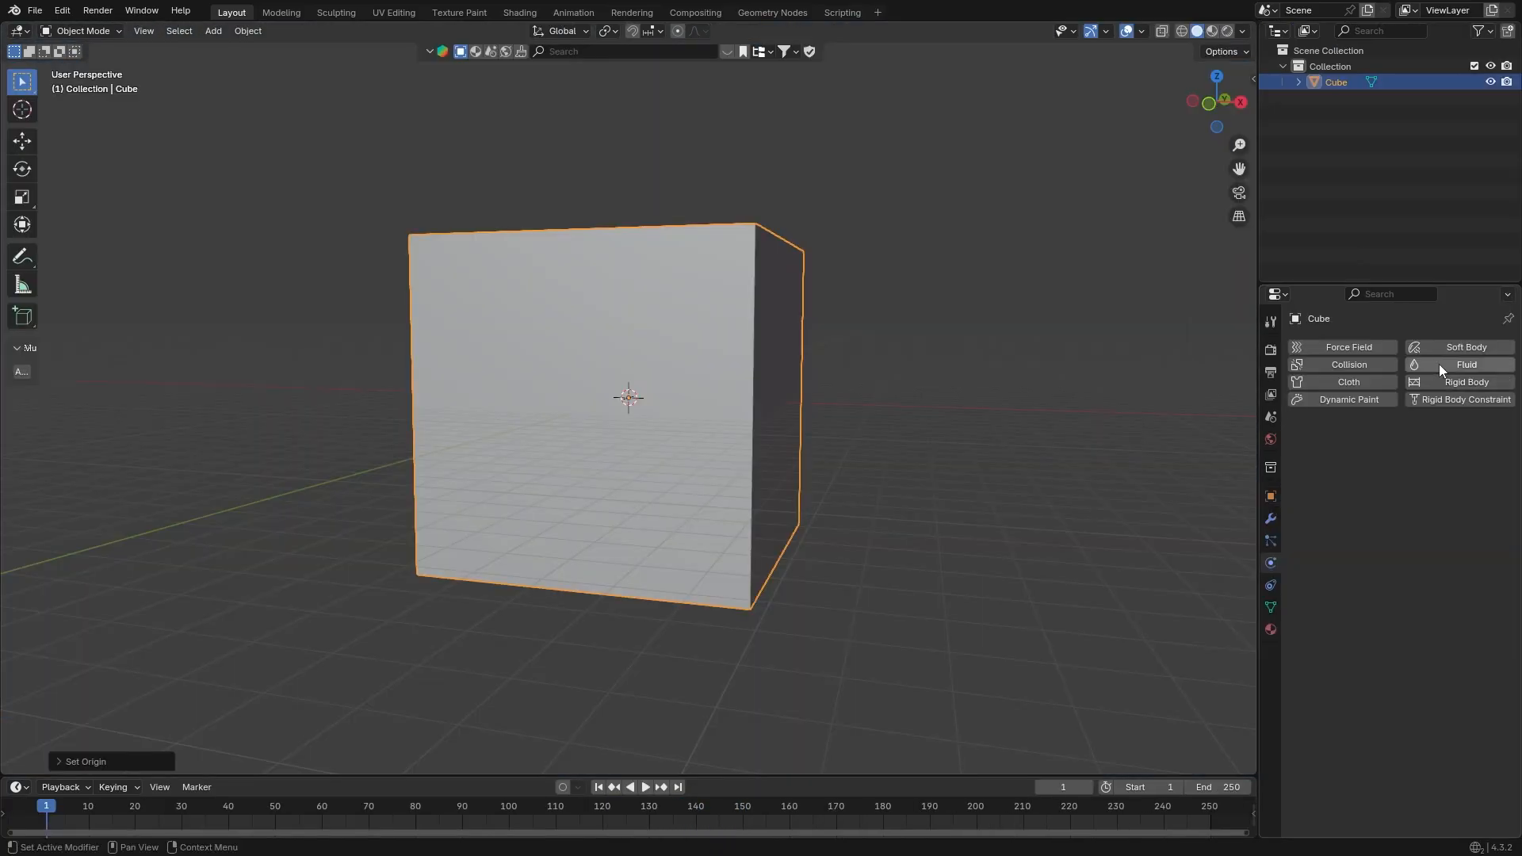
# - Add Fluid physics to the cube as a Domain with Domain Type Liquid
pyautogui.click(1439, 364)
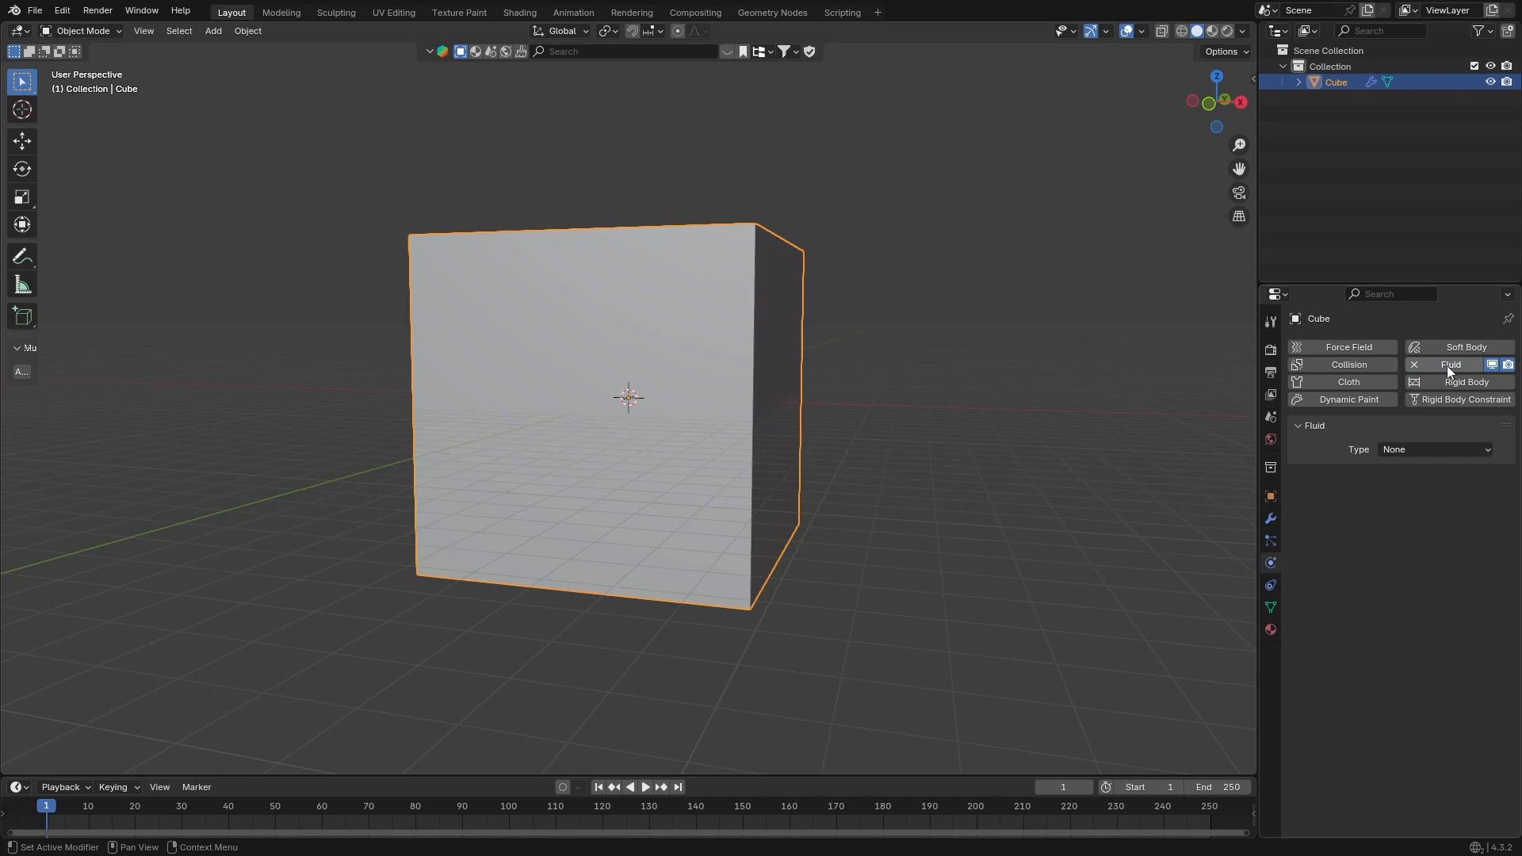
pyautogui.click(1419, 450)
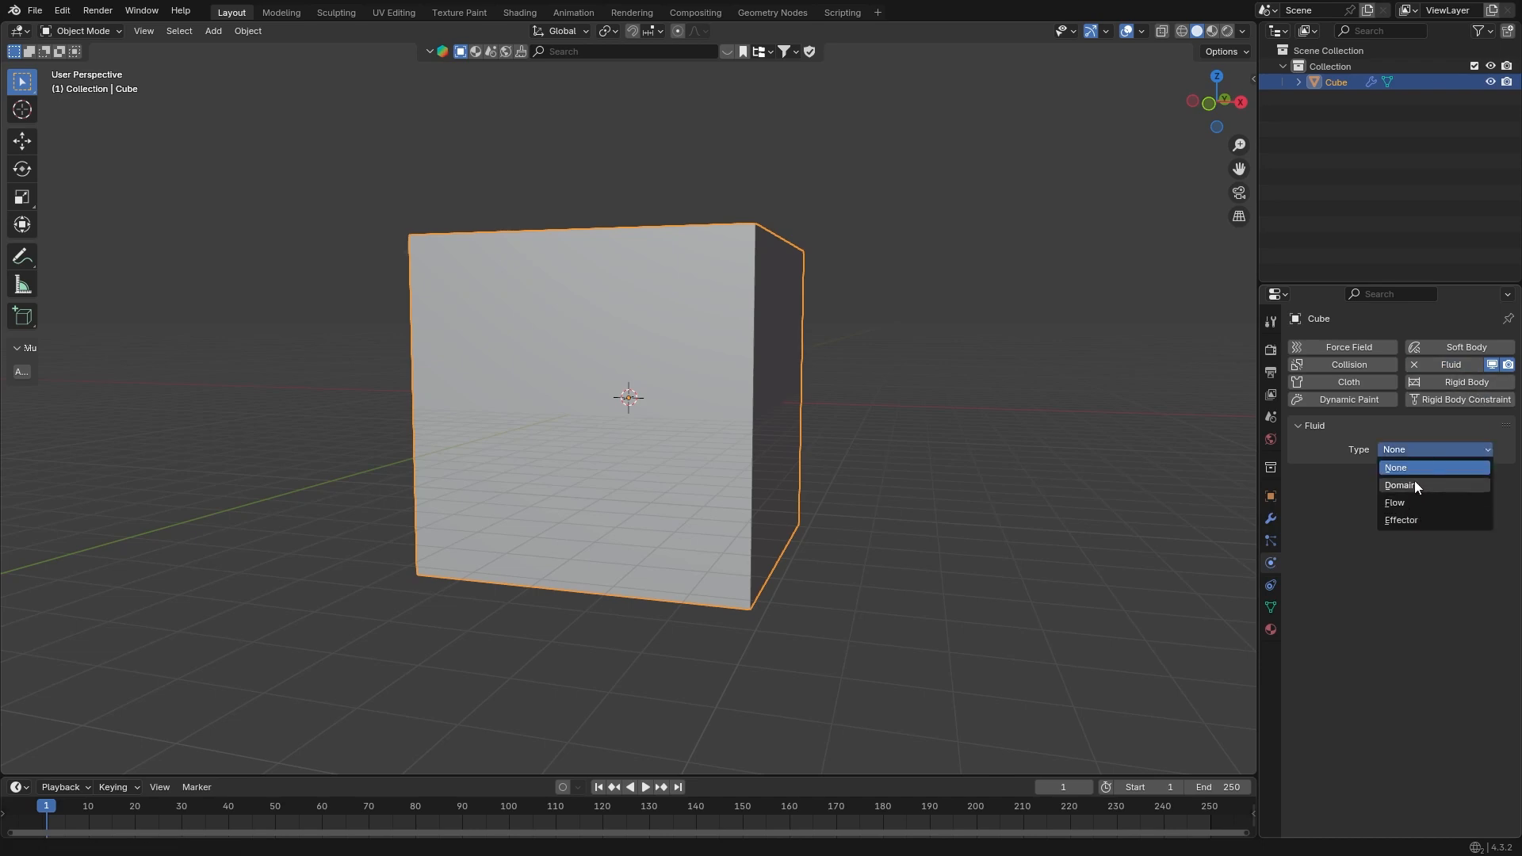
pyautogui.click(1414, 482)
pyautogui.click(1439, 494)
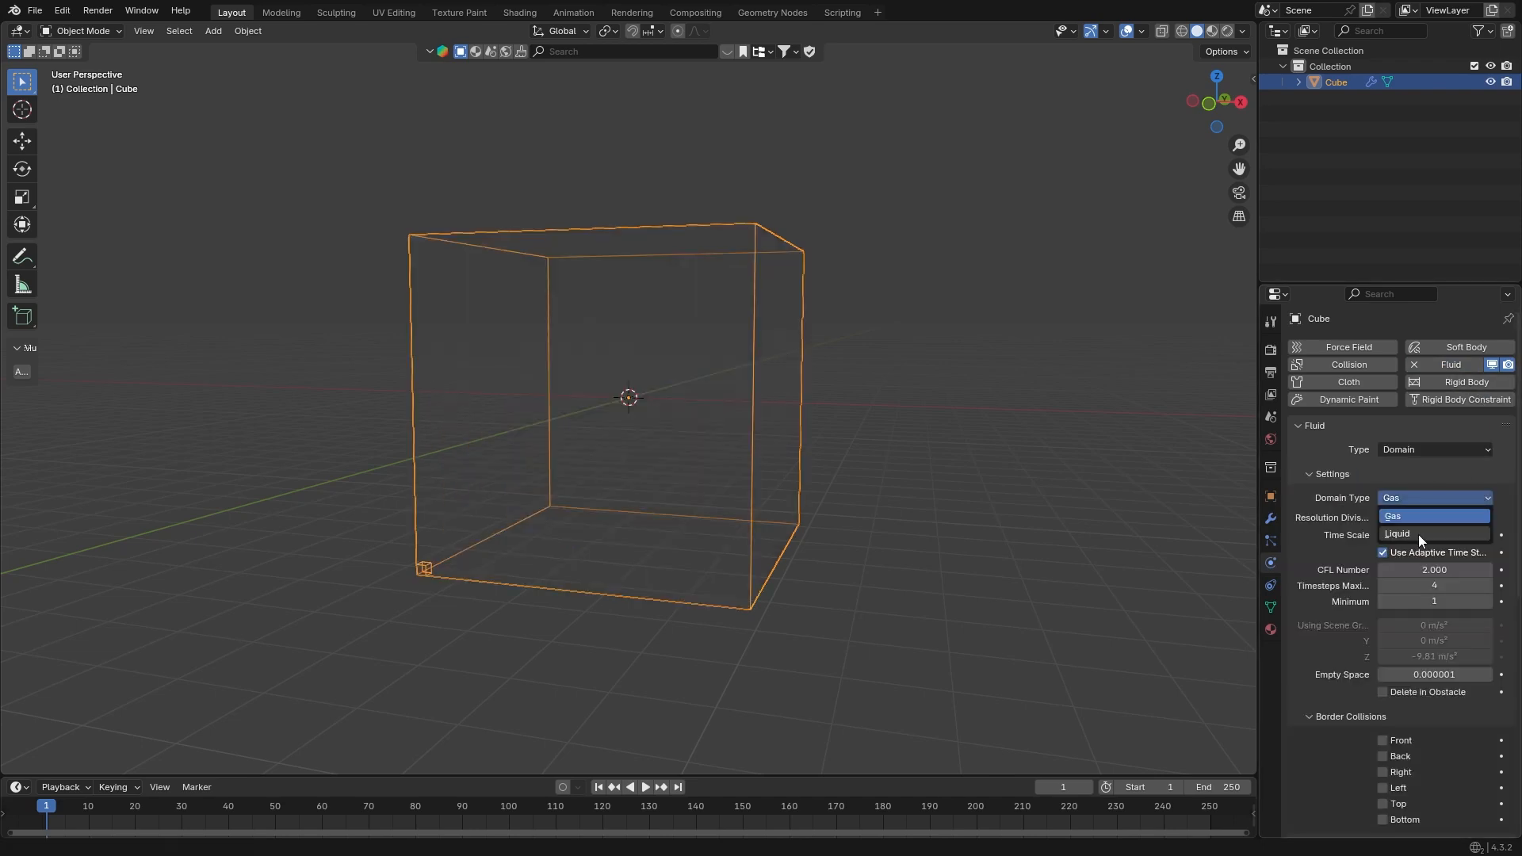
pyautogui.click(1419, 535)
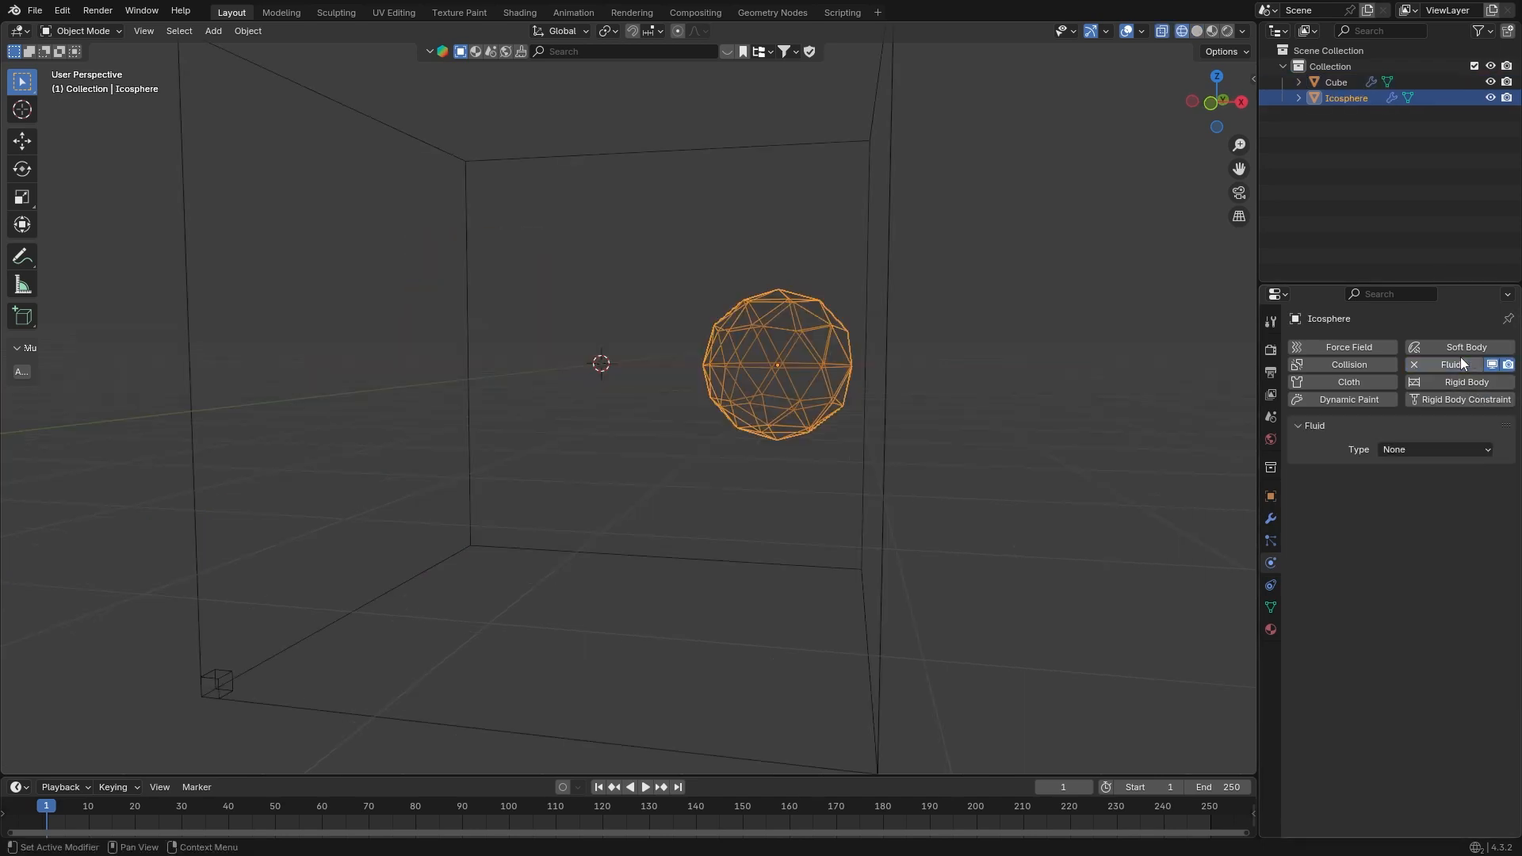
# - Make the ico sphere a fluid Flow object with Flow Type Liquid and Flow Behavior Inflow, and play the simulation
pyautogui.click(1419, 449)
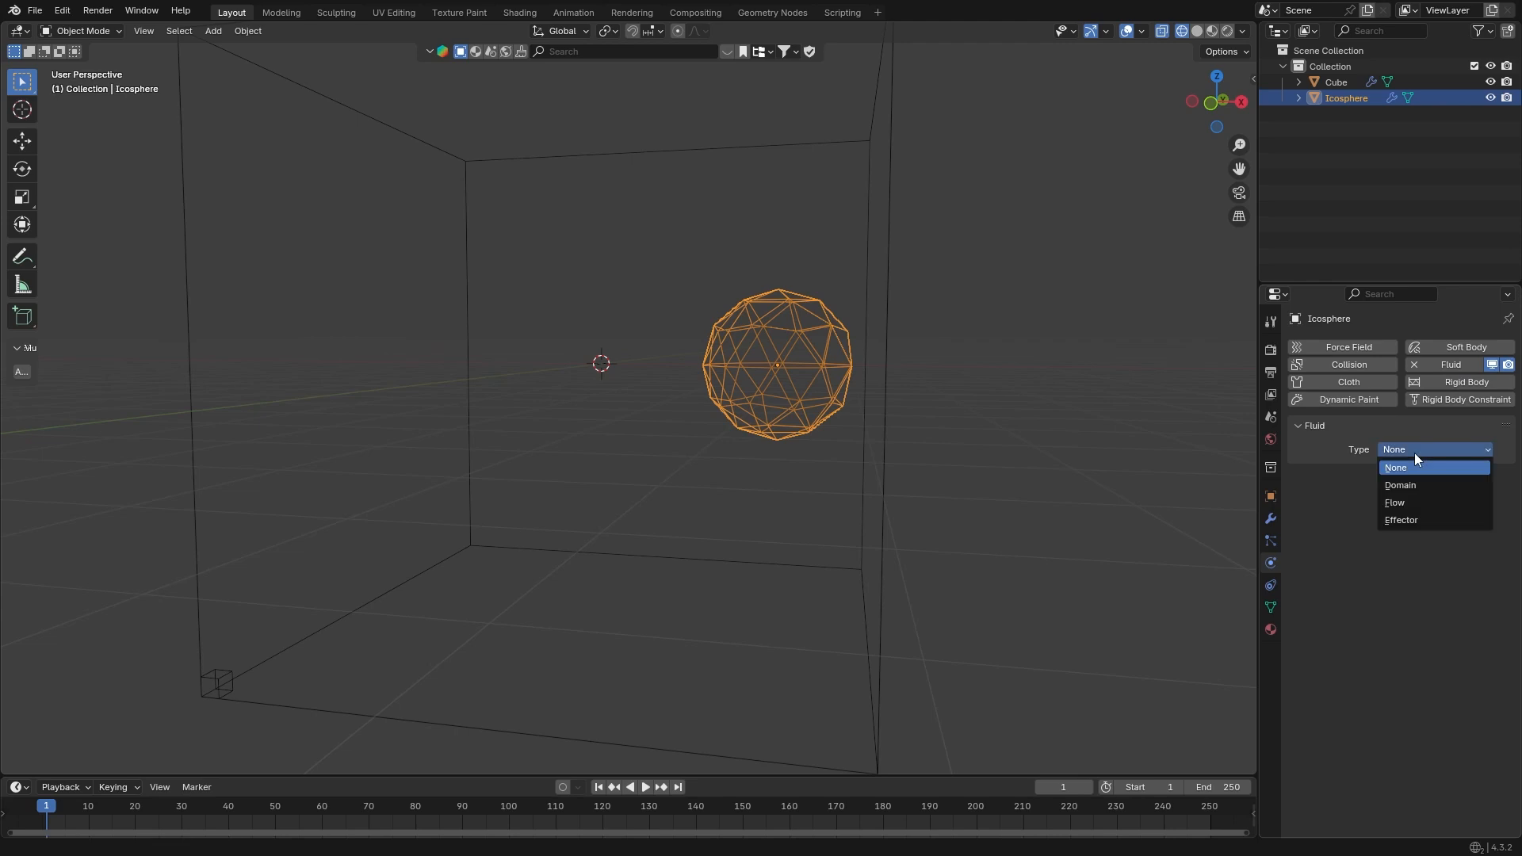
pyautogui.click(1395, 502)
pyautogui.click(1397, 499)
pyautogui.click(1419, 555)
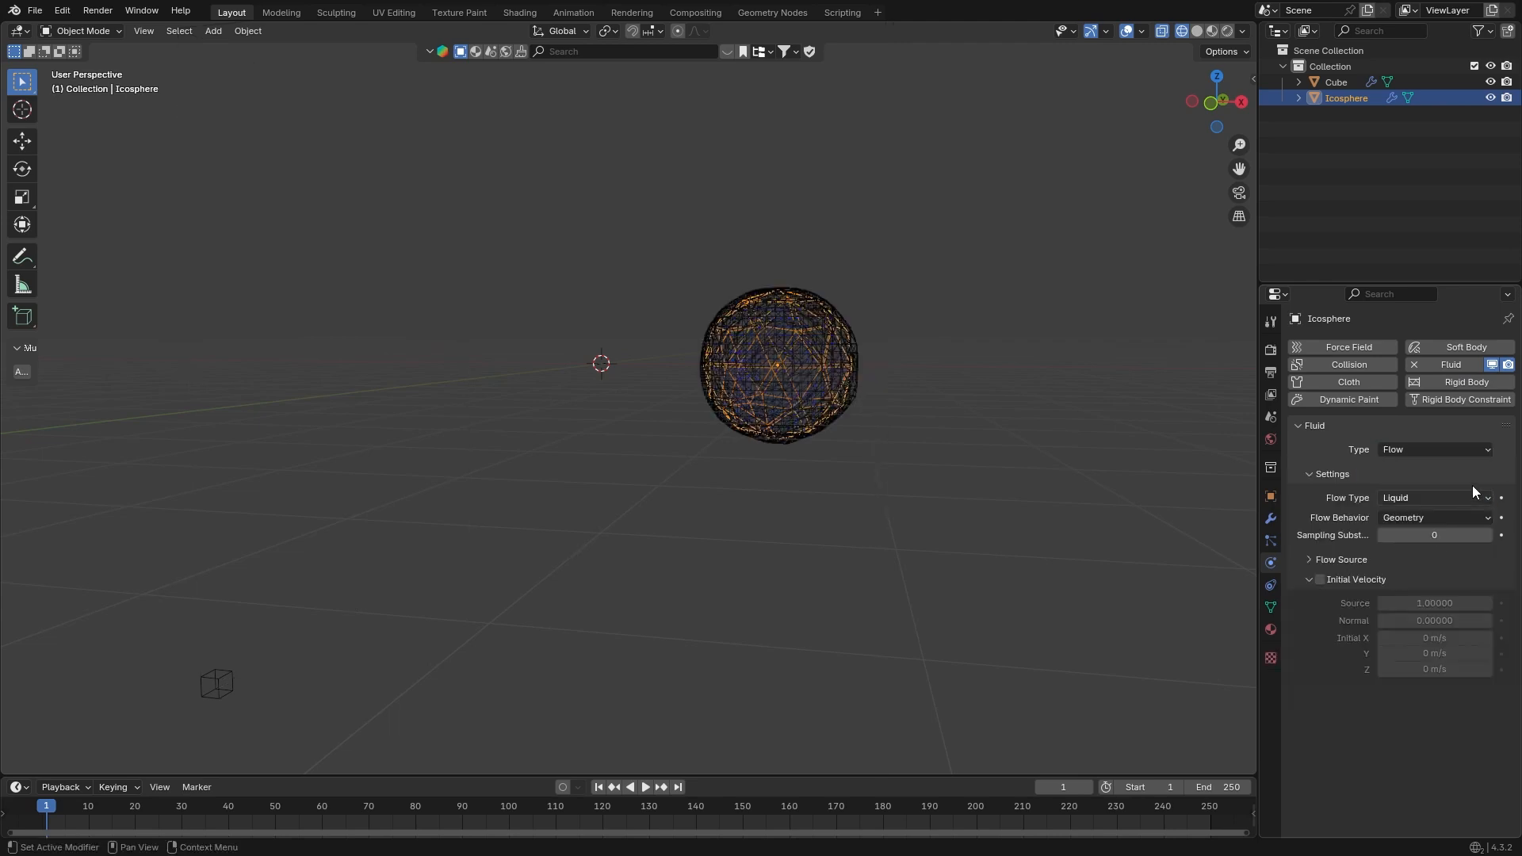
pyautogui.click(640, 787)
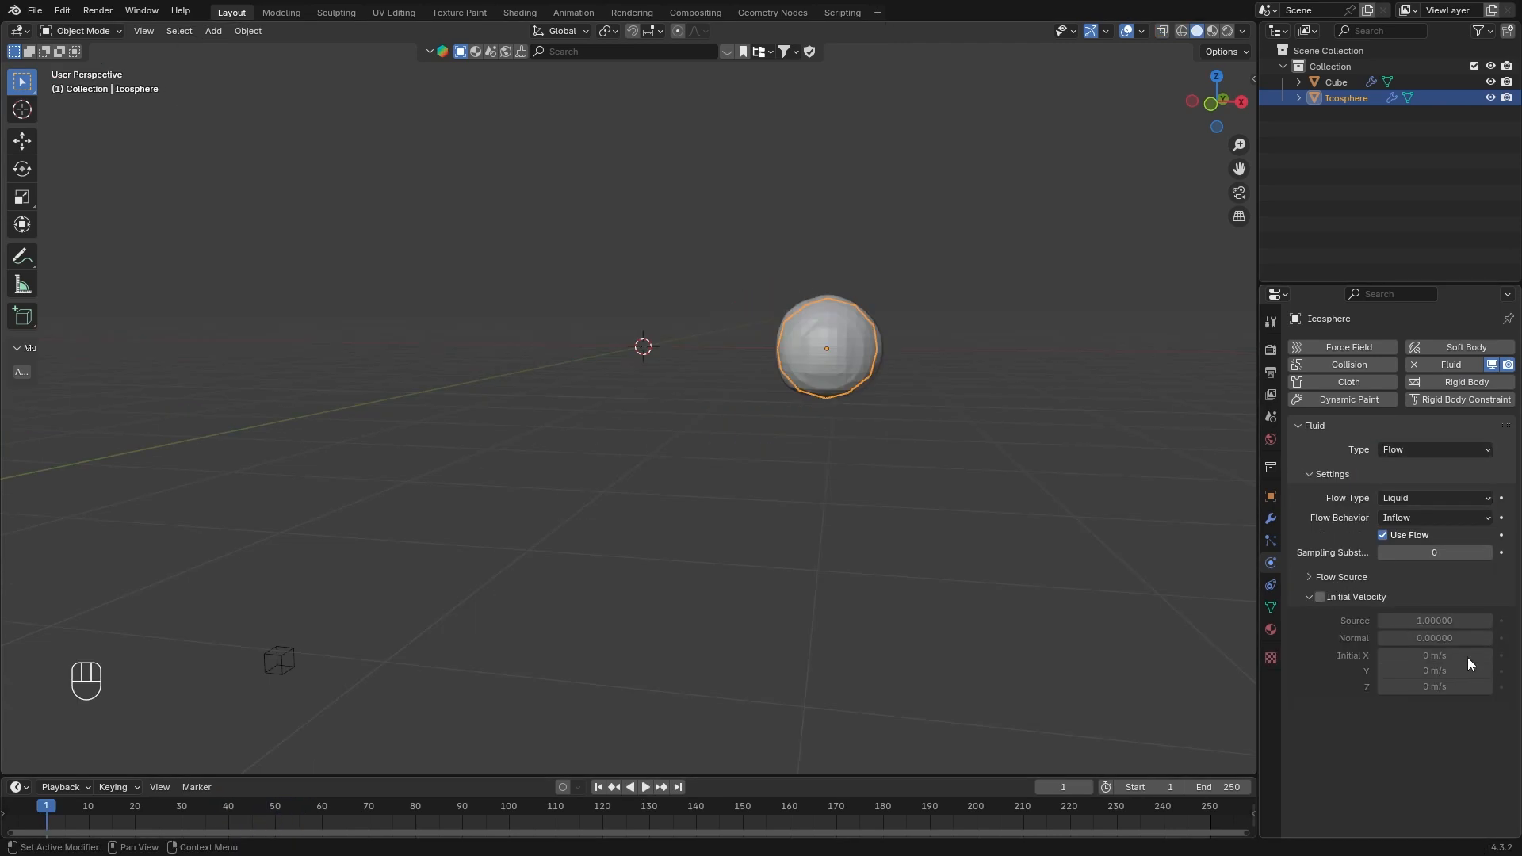
# - Enable Initial Velocity for the ico sphere and move it about 0.45 m in the negative X direction
pyautogui.click(1320, 597)
pyautogui.moveTo(725, 357); pyautogui.dragTo(741, 350, button='middle')
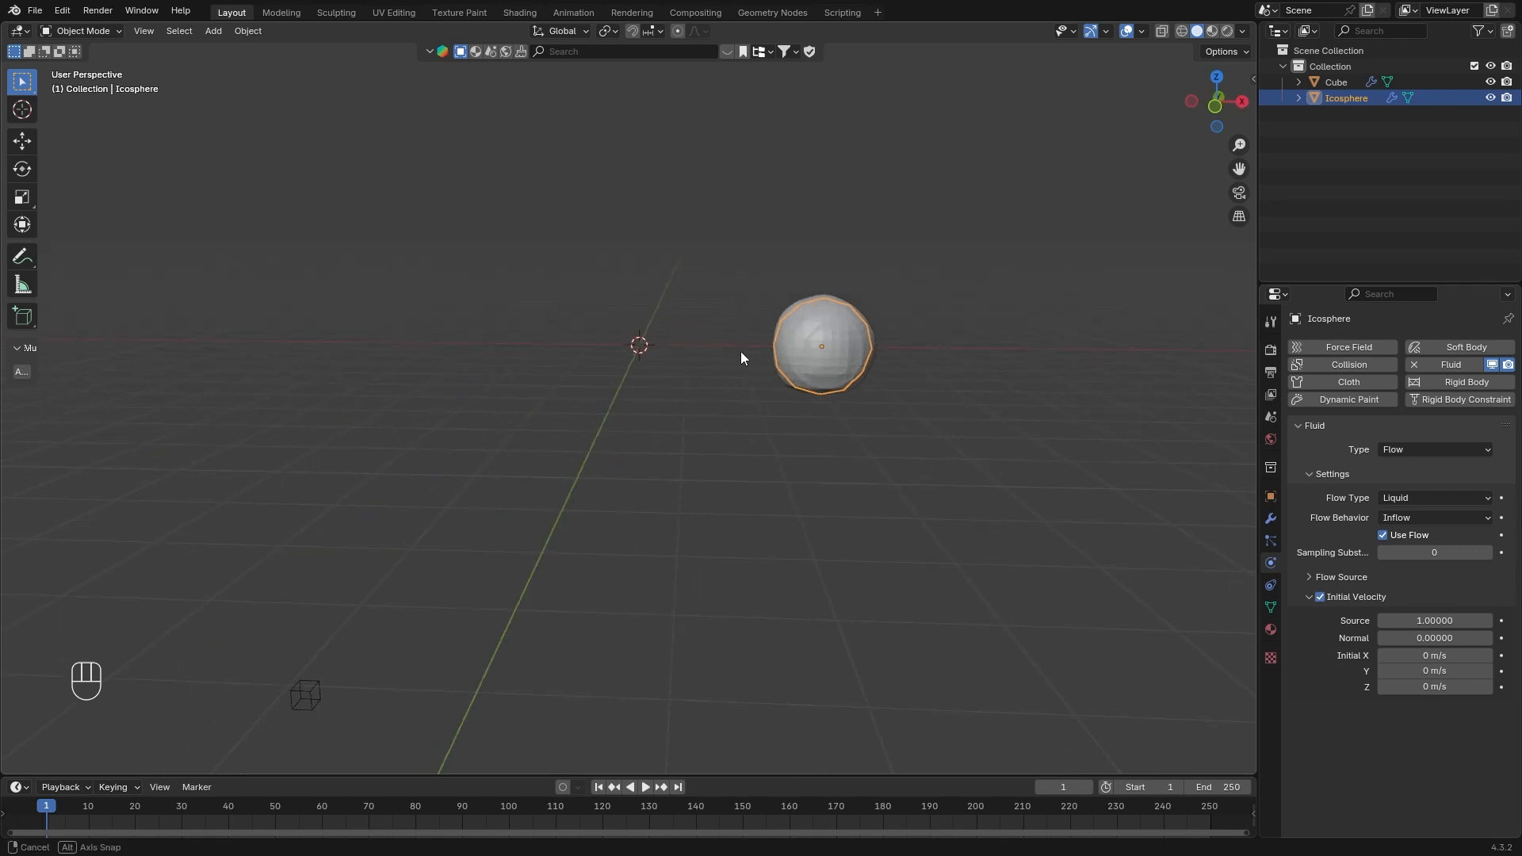
pyautogui.press('g')
pyautogui.press('y')
pyautogui.keyDown('alt'); pyautogui.moveTo(854, 335); pyautogui.dragTo(867, 316, button='middle'); pyautogui.keyUp('alt')
pyautogui.press('x')
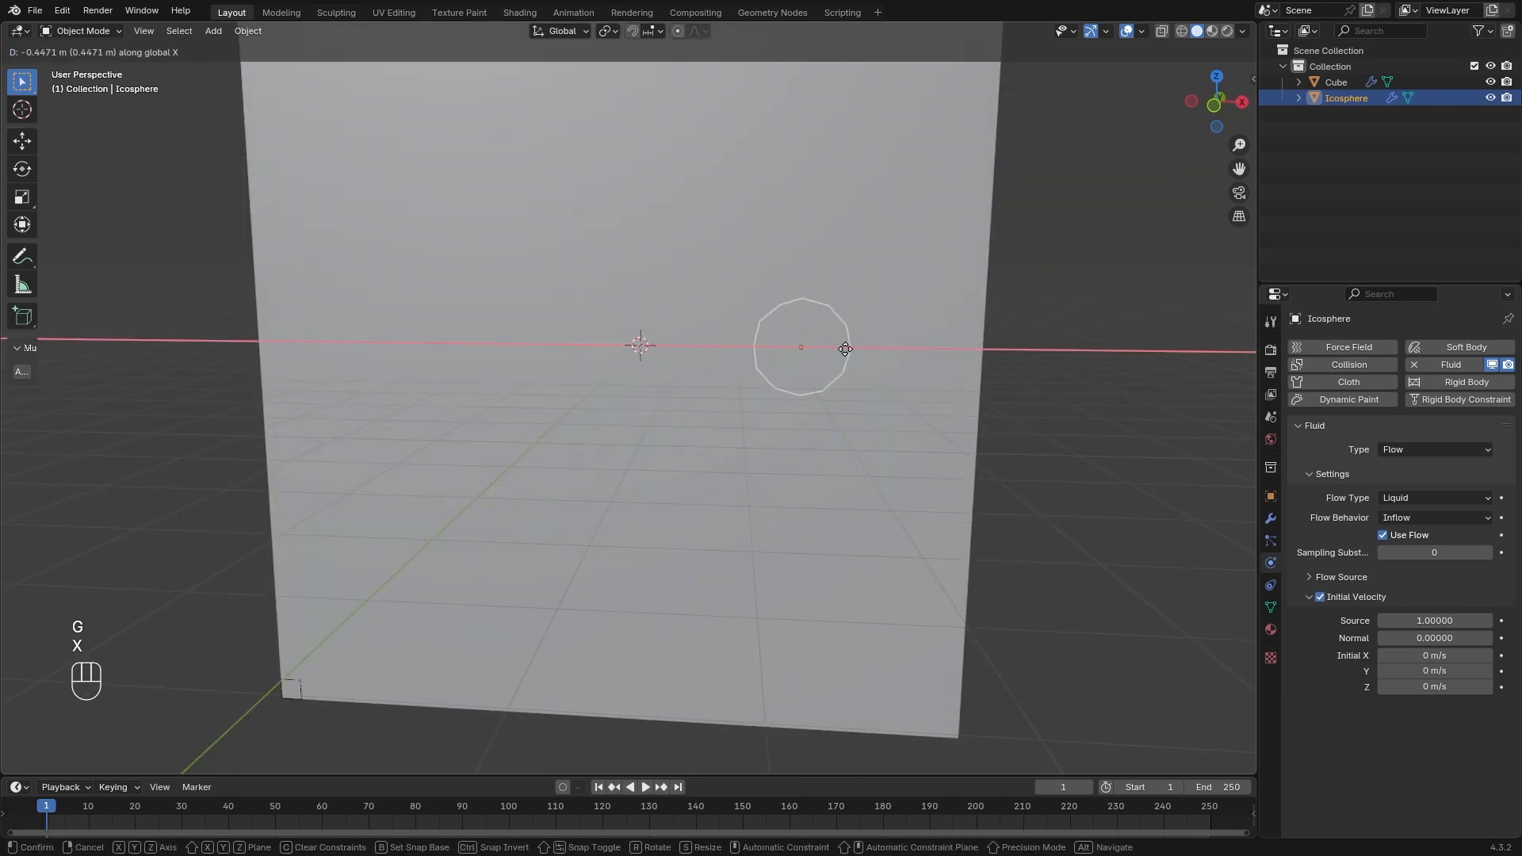
pyautogui.click(846, 348)
# - Hide the viewport overlays to view the liquid domain without the grid and outlines
pyautogui.scroll(3, 824, 331)
pyautogui.click(1126, 31)
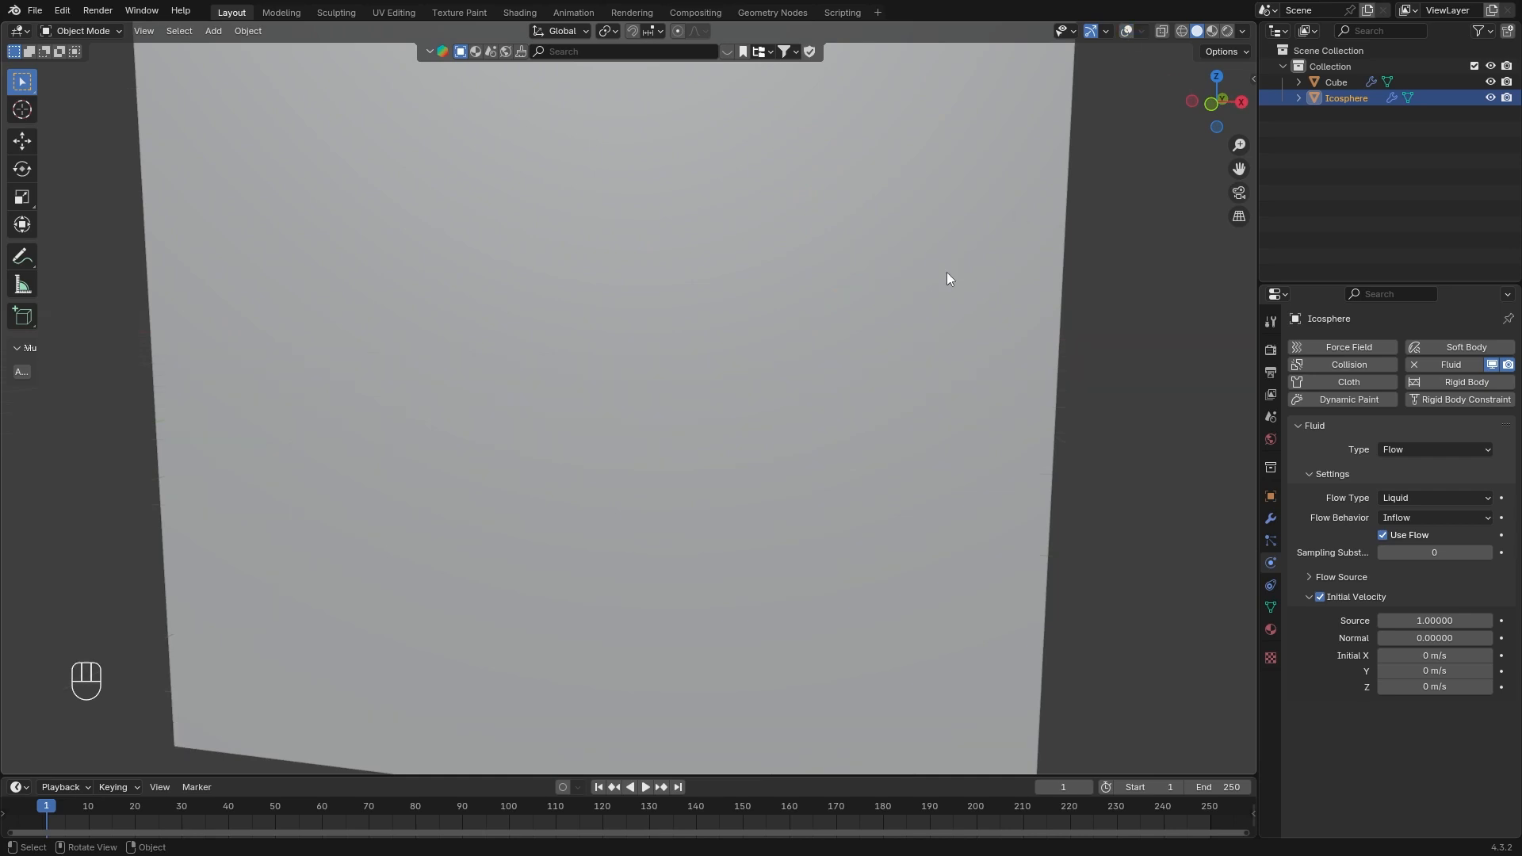
# - Set the ico sphere's initial X velocity to 5 m/s and play the simulation
pyautogui.click(1428, 653)
pyautogui.write('5')
pyautogui.press('Return')
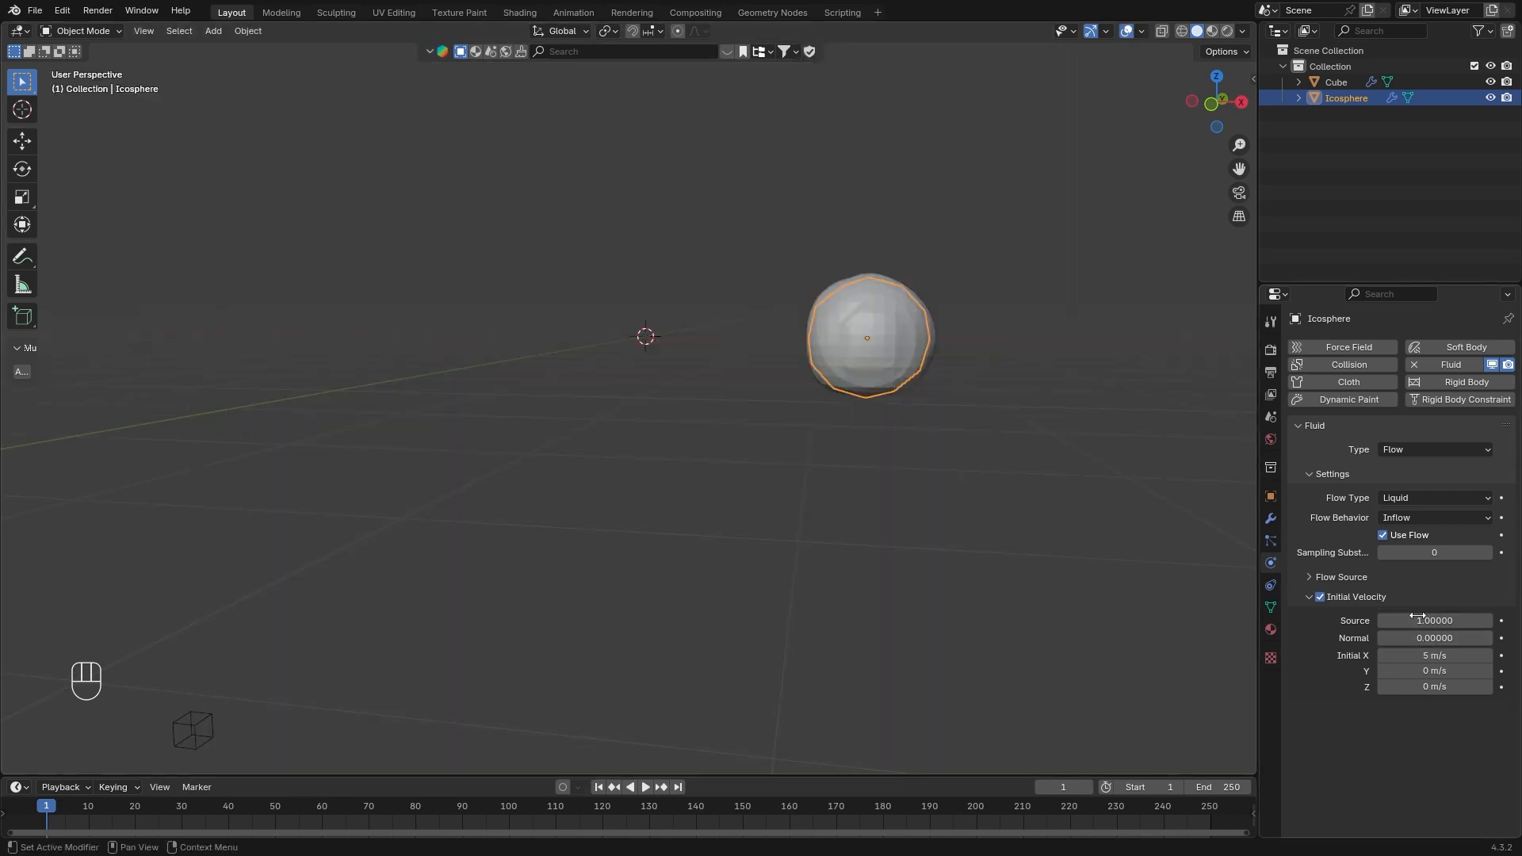
pyautogui.click(646, 787)
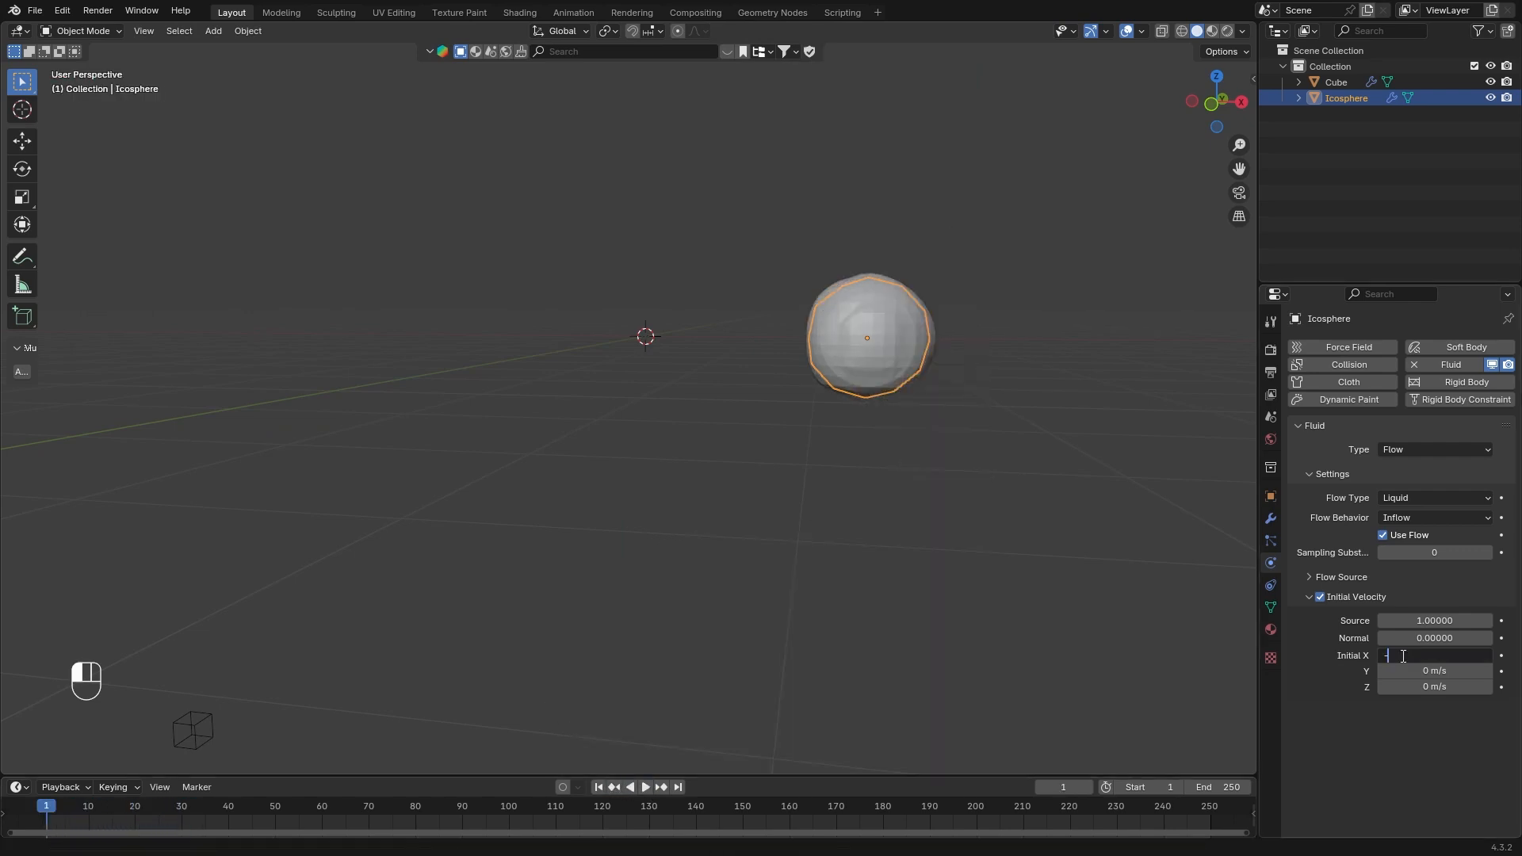
# - Set the ico sphere's initial X velocity to -5 m/s and play the inflow
pyautogui.press('Return')
pyautogui.click(646, 787)
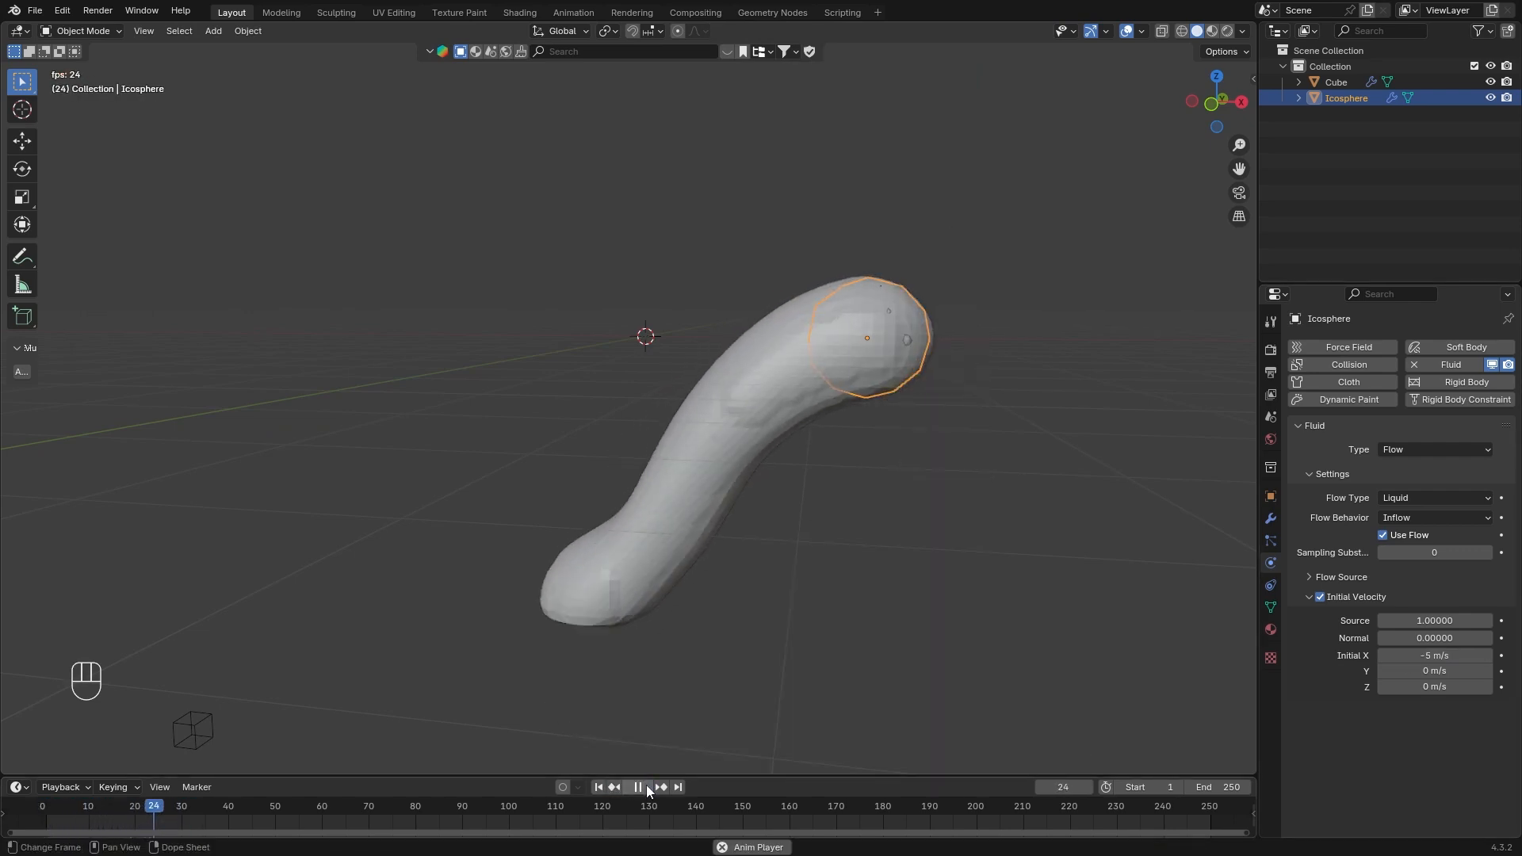
pyautogui.press('Escape')
# - Set the ico sphere's initial X velocity to -15 m/s and replay the liquid simulation
pyautogui.doubleClick(1439, 655)
pyautogui.write('-15')
pyautogui.press('Return')
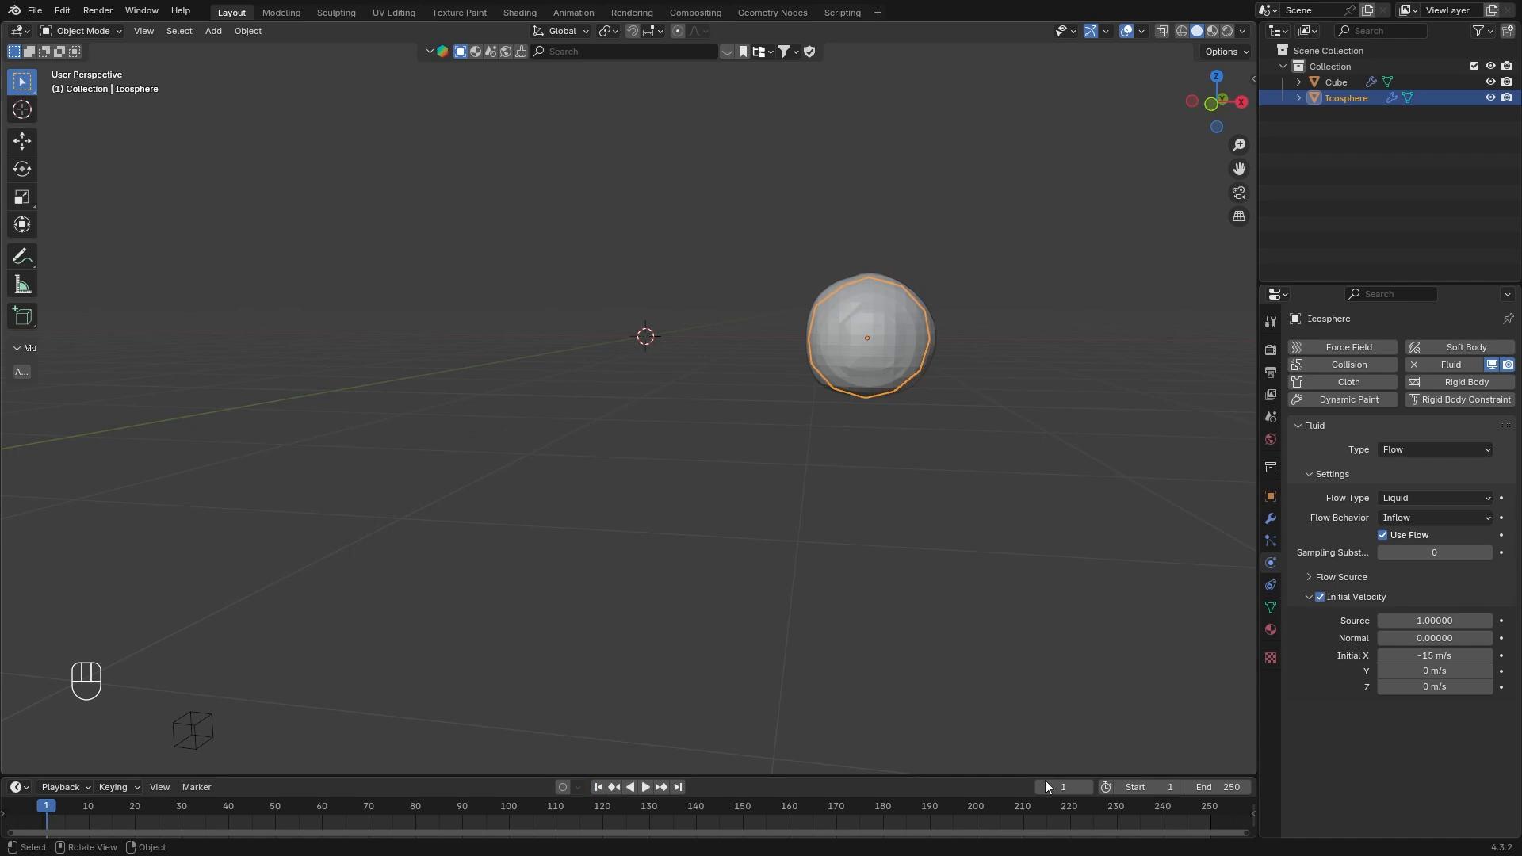
pyautogui.click(646, 788)
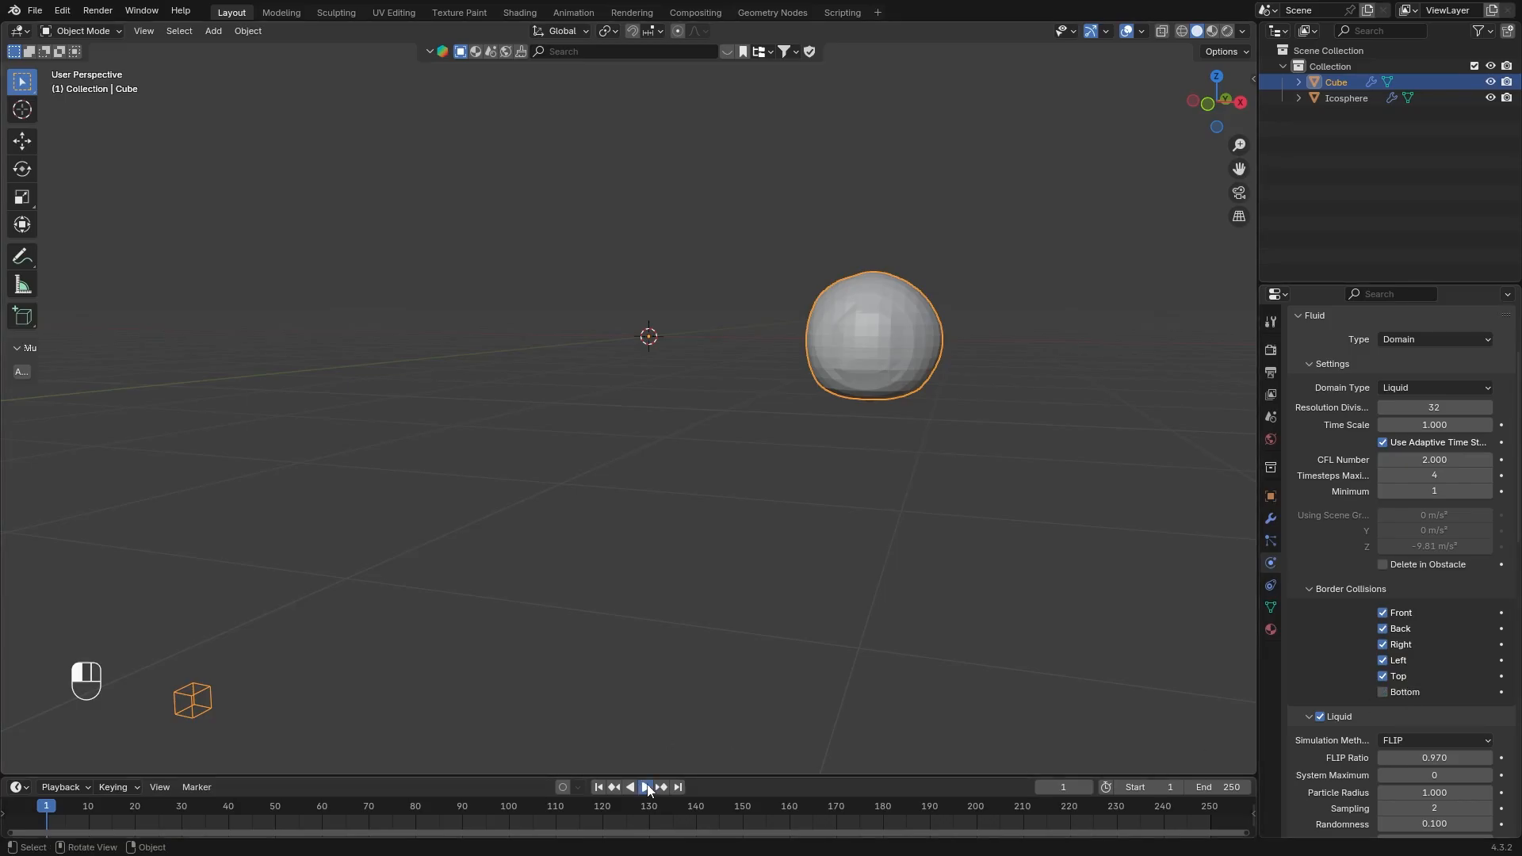
# - Play the domain's liquid simulation from the first frame to check the flow with the Bottom border collision disabled
pyautogui.click(648, 787)
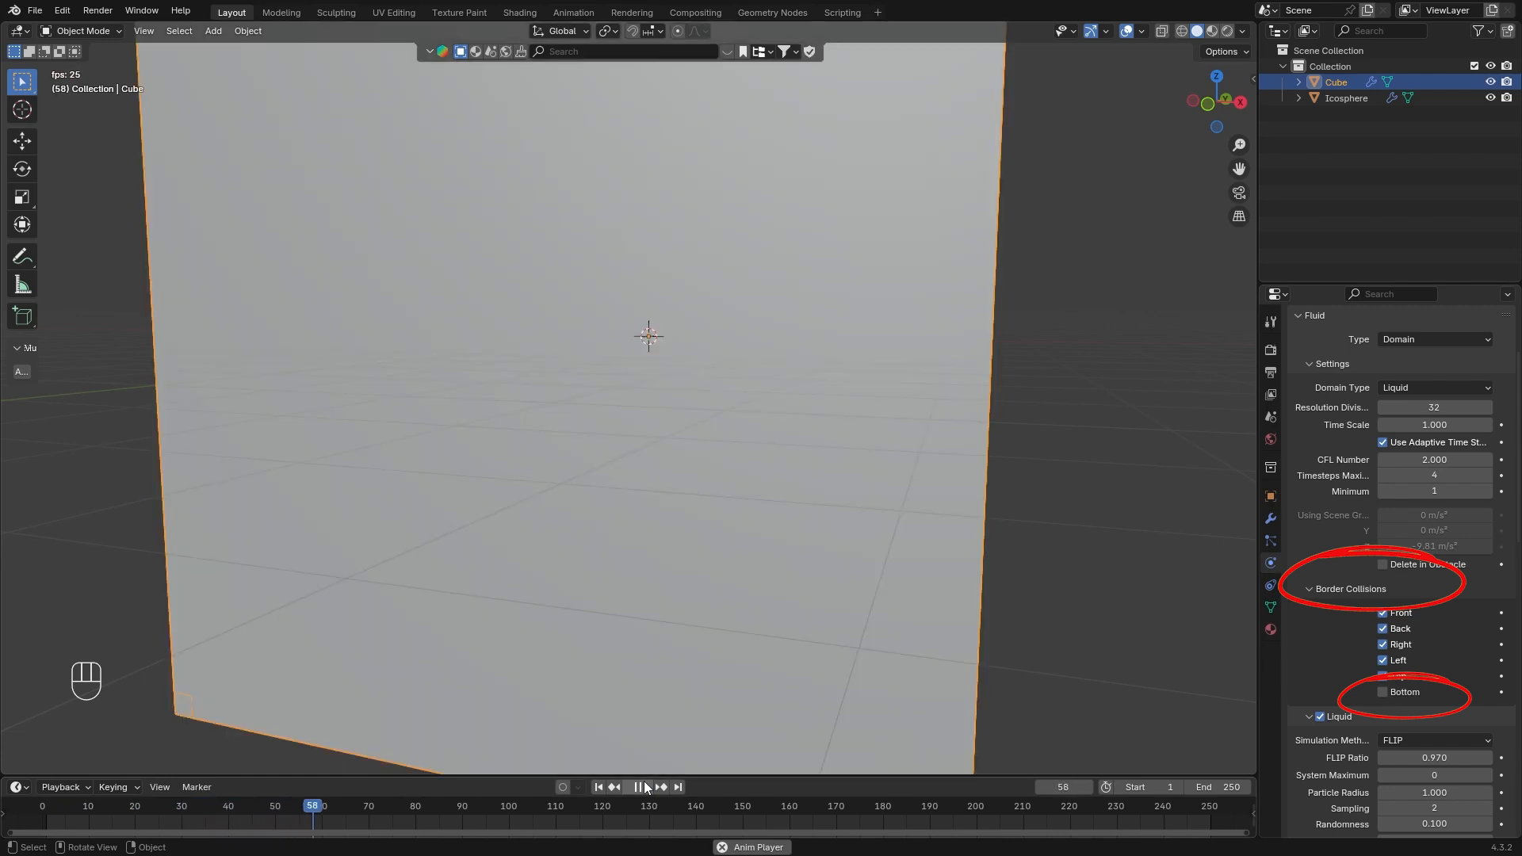
pyautogui.click(645, 787)
pyautogui.click(600, 787)
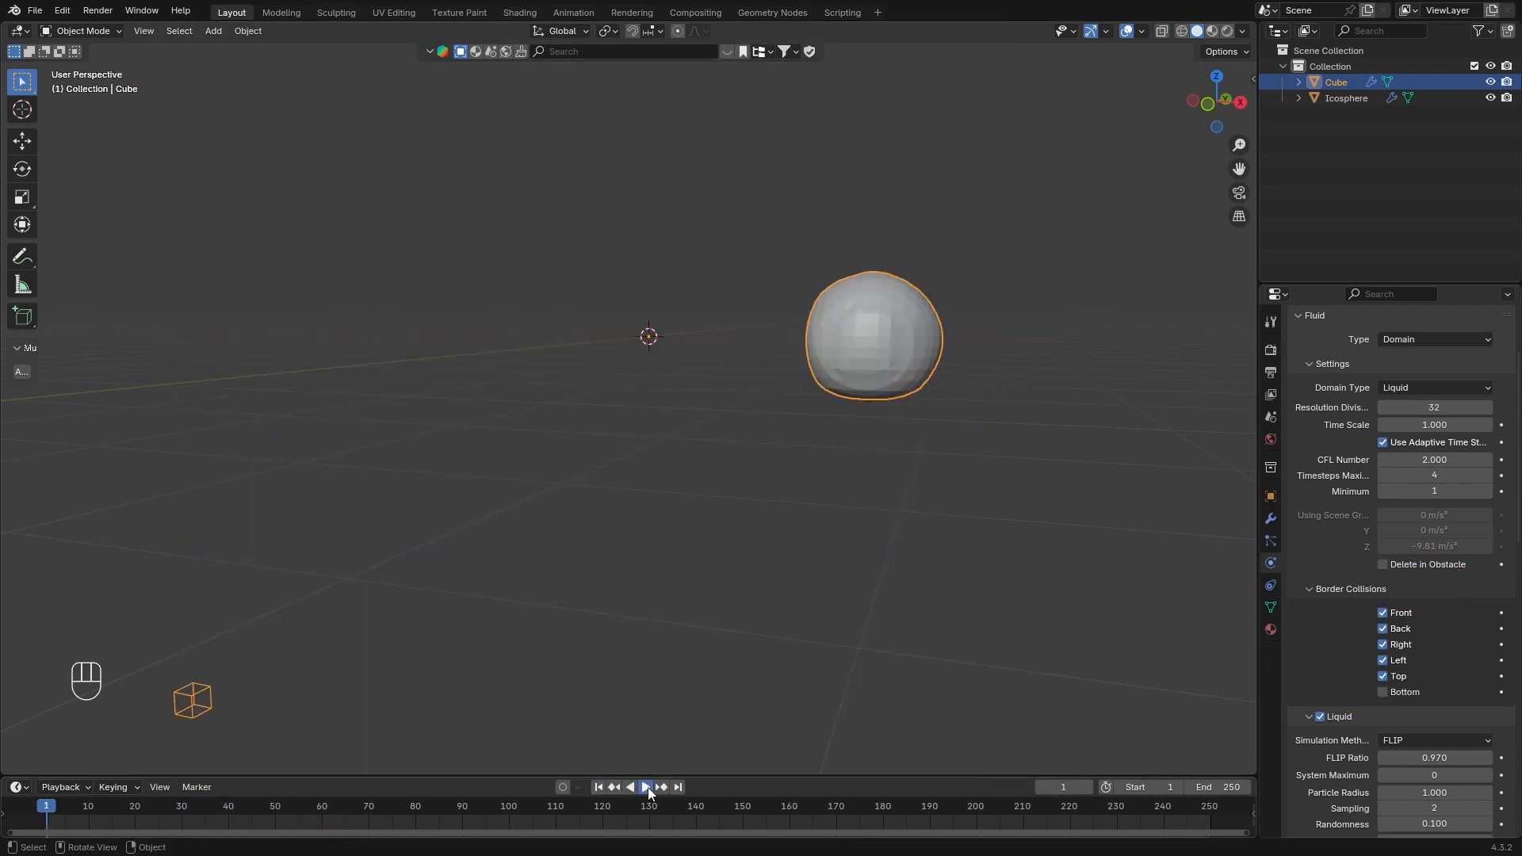
pyautogui.click(649, 787)
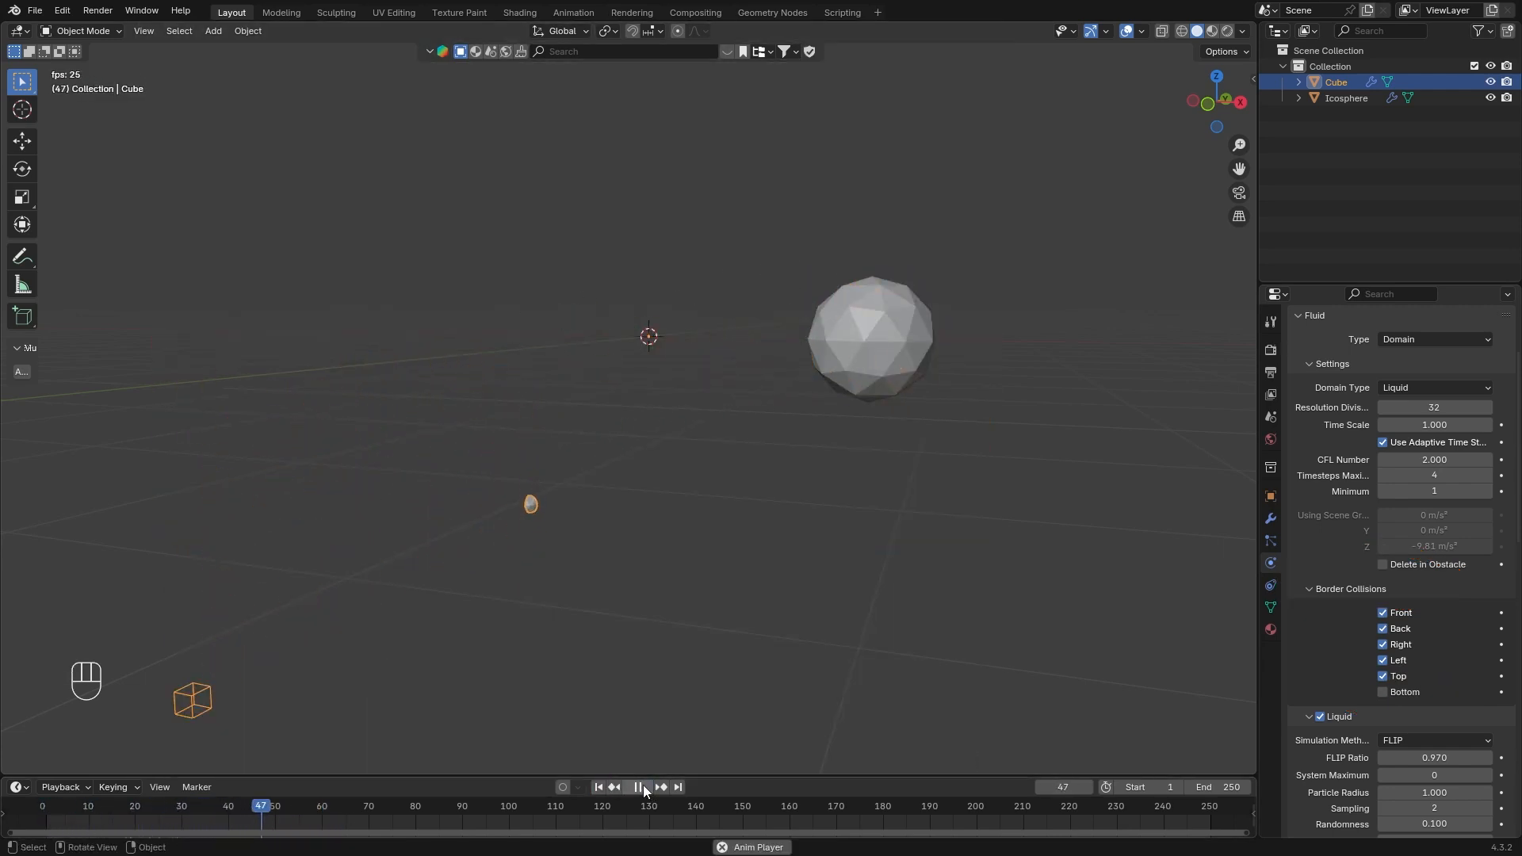
pyautogui.press('Escape')
# - Add a force field of type Force to the scene and play the simulation
pyautogui.hotkey('shift', 'a')
pyautogui.moveTo(479, 727)
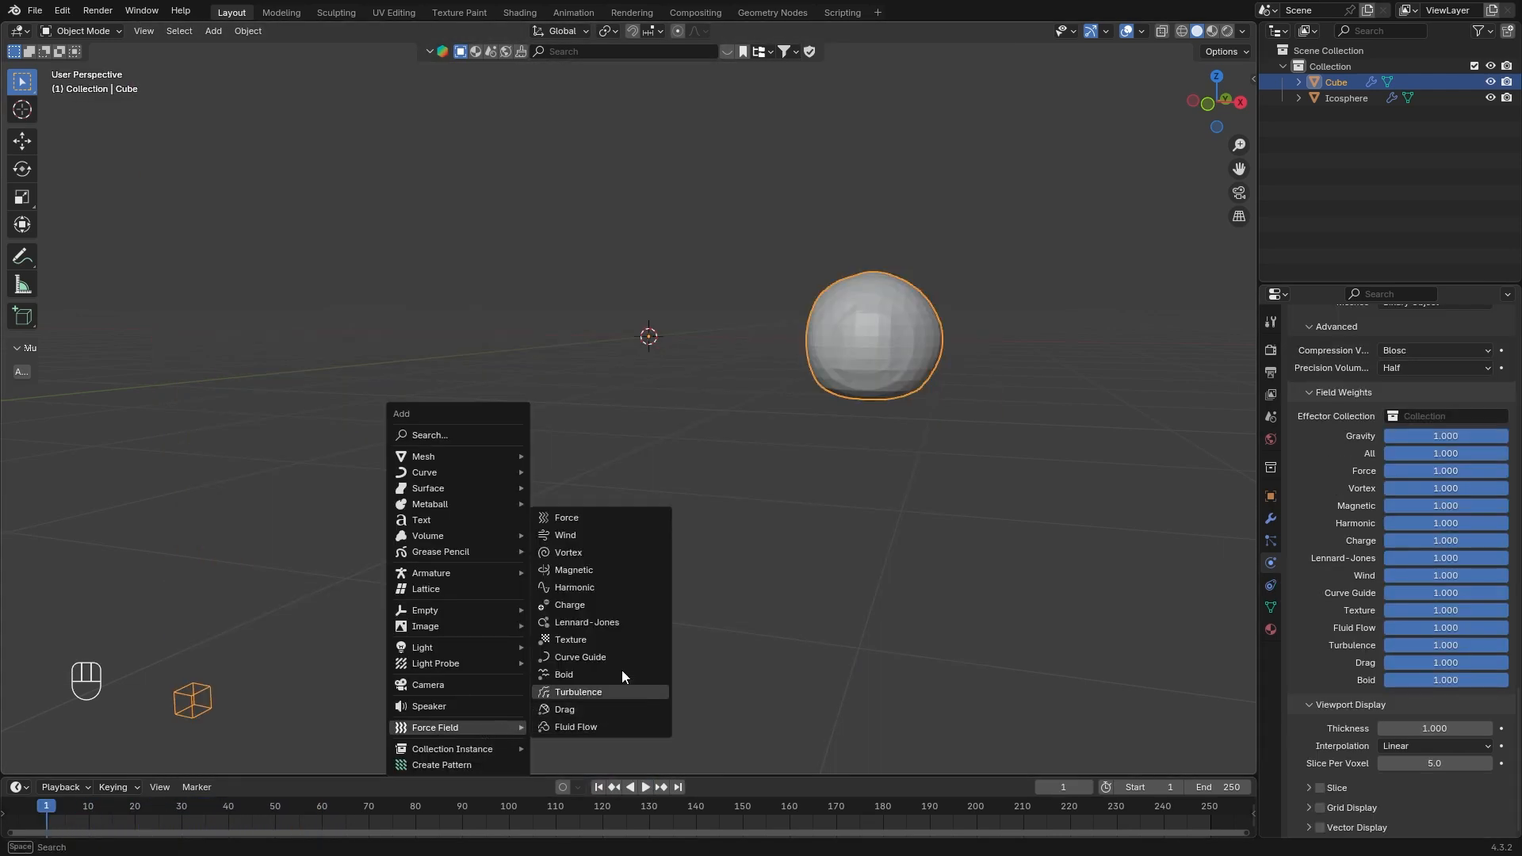
pyautogui.click(600, 518)
pyautogui.click(645, 787)
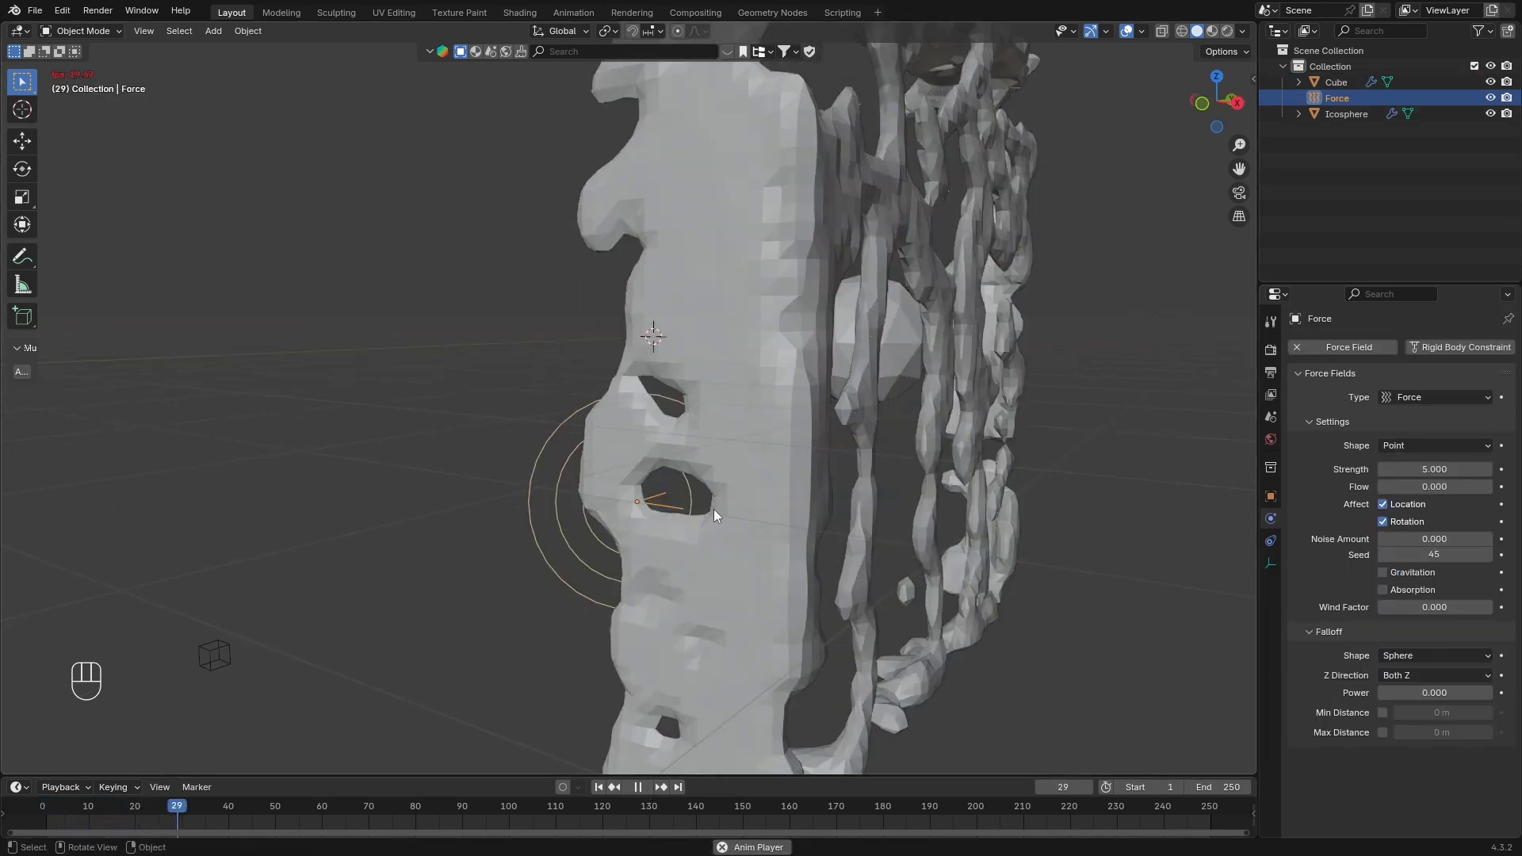
# - Move the force field to a new place in the domain and set its Strength to -5
pyautogui.moveTo(714, 509); pyautogui.dragTo(772, 508, button='middle')
pyautogui.press('g')
pyautogui.click(677, 449)
pyautogui.press('space')
pyautogui.click(1430, 471)
pyautogui.write('-5')
pyautogui.press('Return')
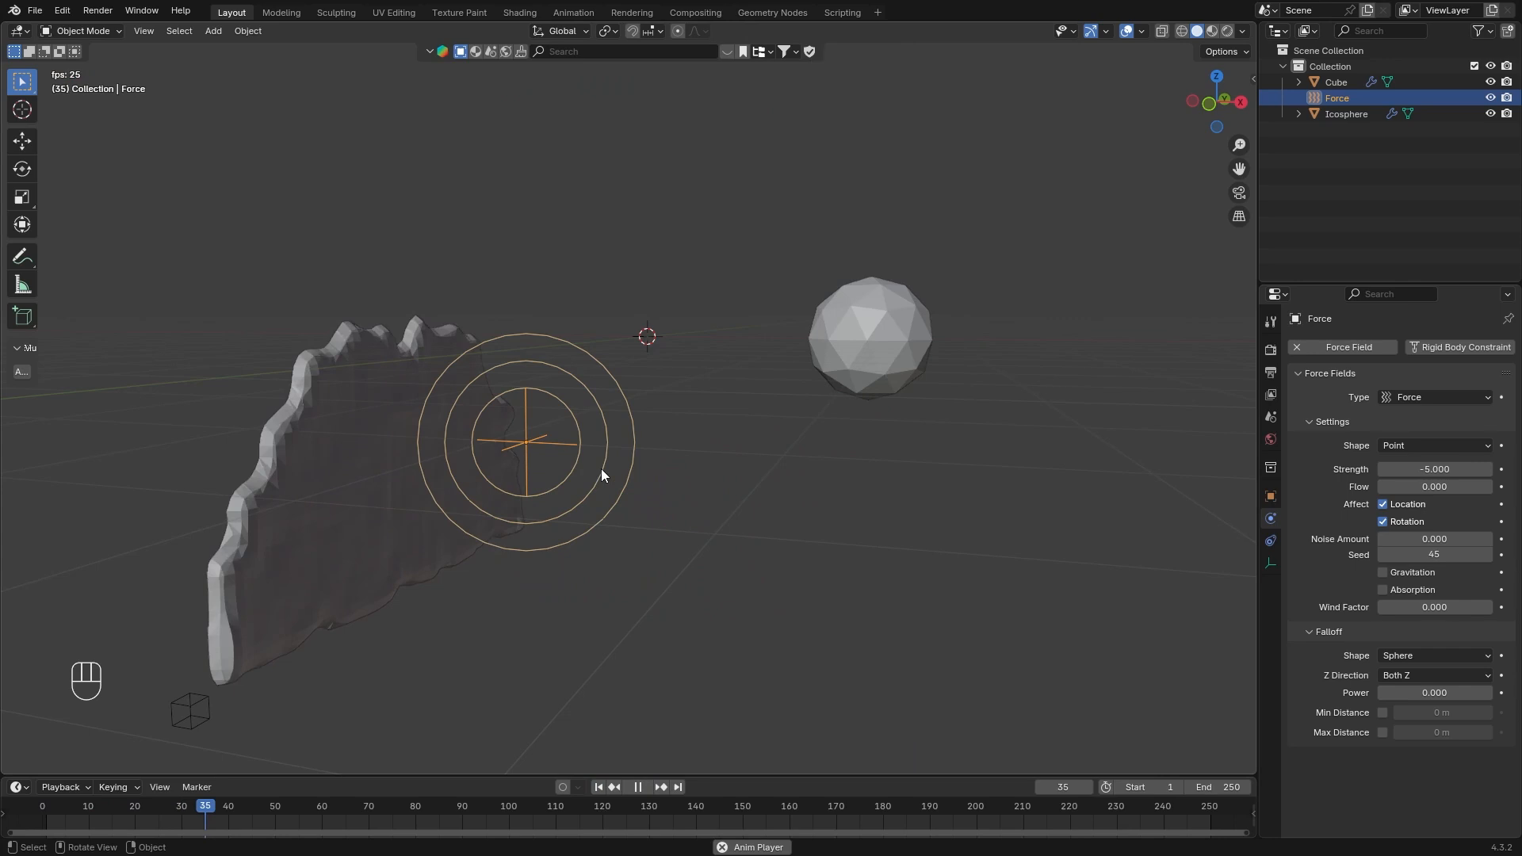
pyautogui.moveTo(601, 469); pyautogui.dragTo(582, 469, button='middle')
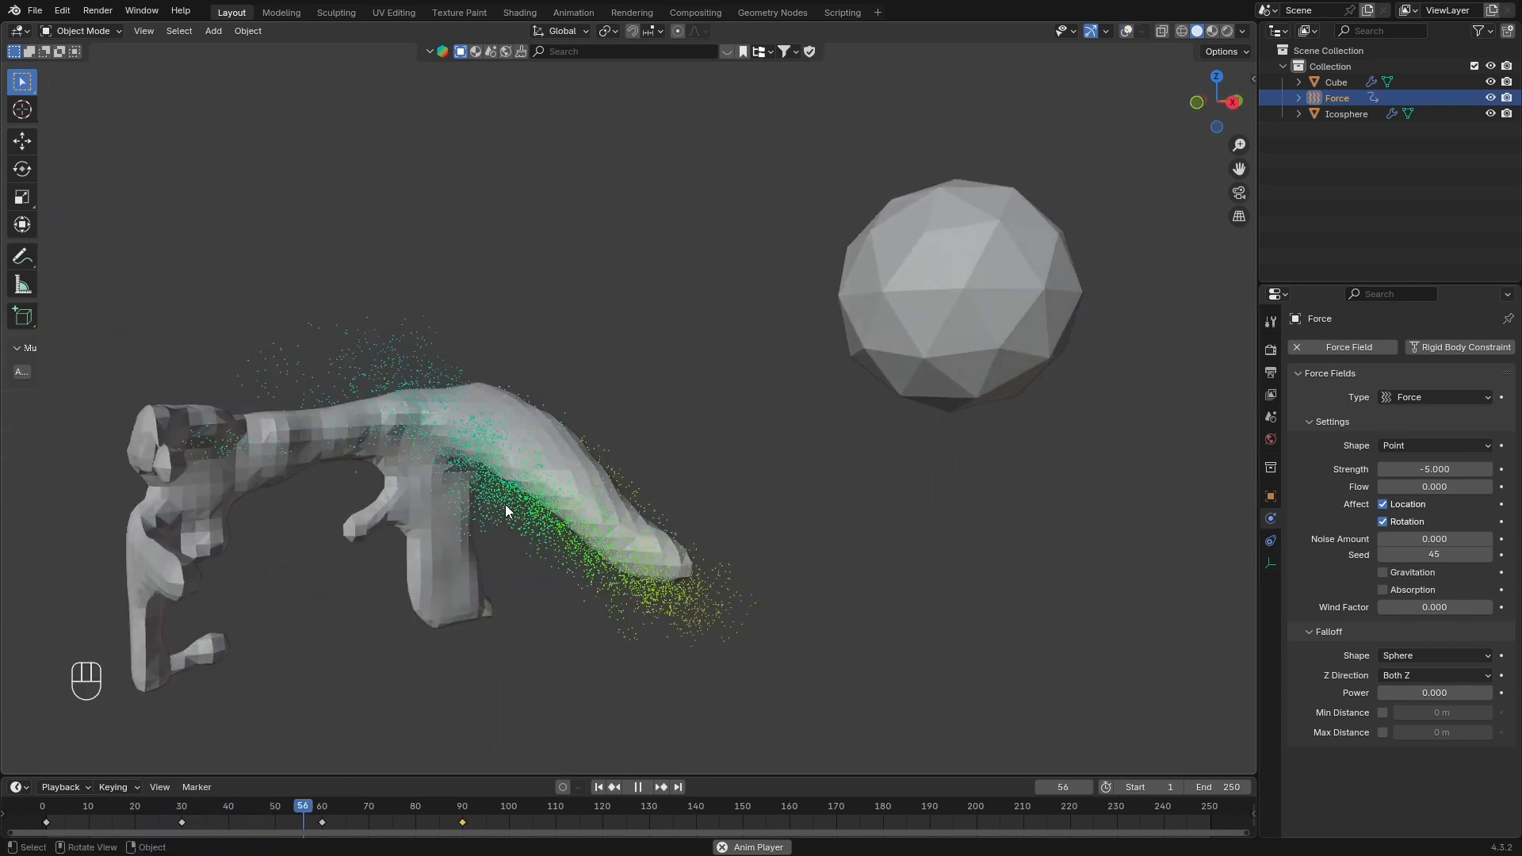
# - Watch the liquid respond to the animated force field from several angles
pyautogui.moveTo(506, 505); pyautogui.dragTo(582, 517, button='middle')
pyautogui.scroll(-3, 583, 517)
pyautogui.moveTo(649, 612); pyautogui.dragTo(605, 550, button='middle')
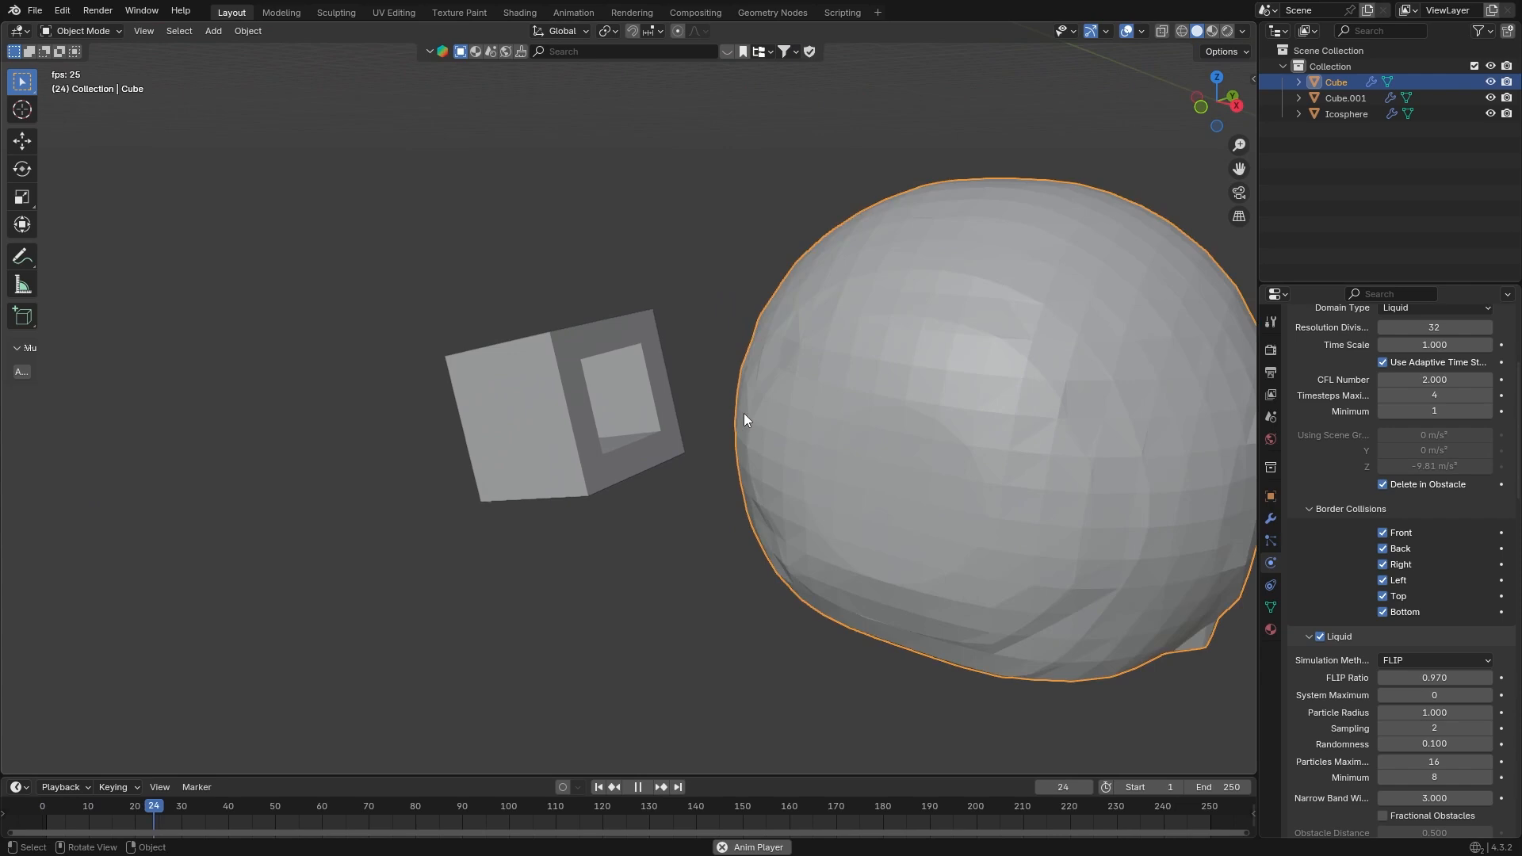
# - Replay the liquid simulation with the obstacle cube and edit the domain's Resolution Divisions
pyautogui.moveTo(743, 412); pyautogui.dragTo(645, 470, button='middle')
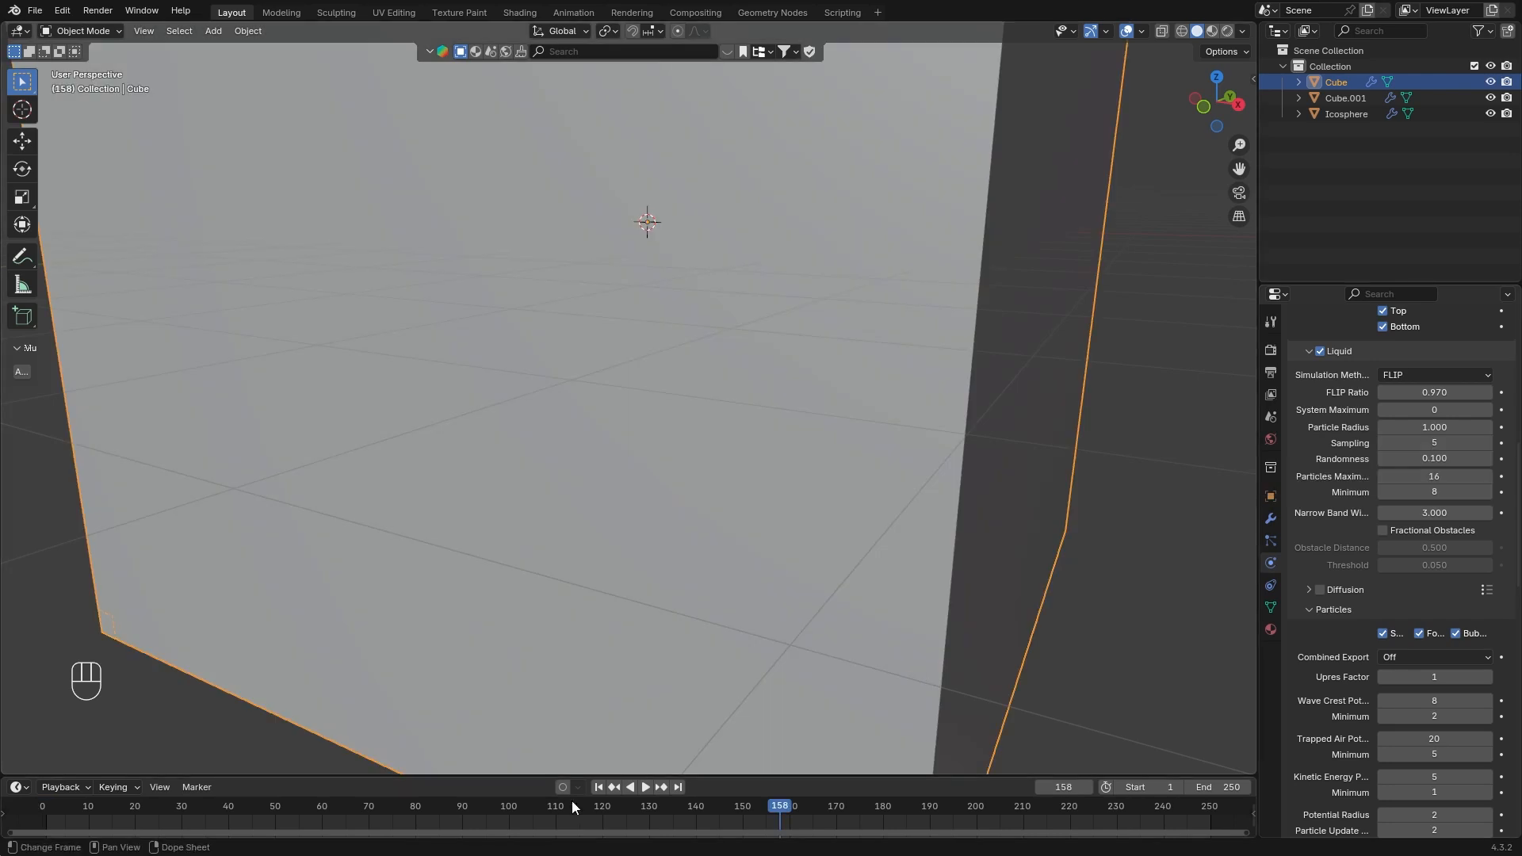
pyautogui.click(598, 786)
pyautogui.click(645, 787)
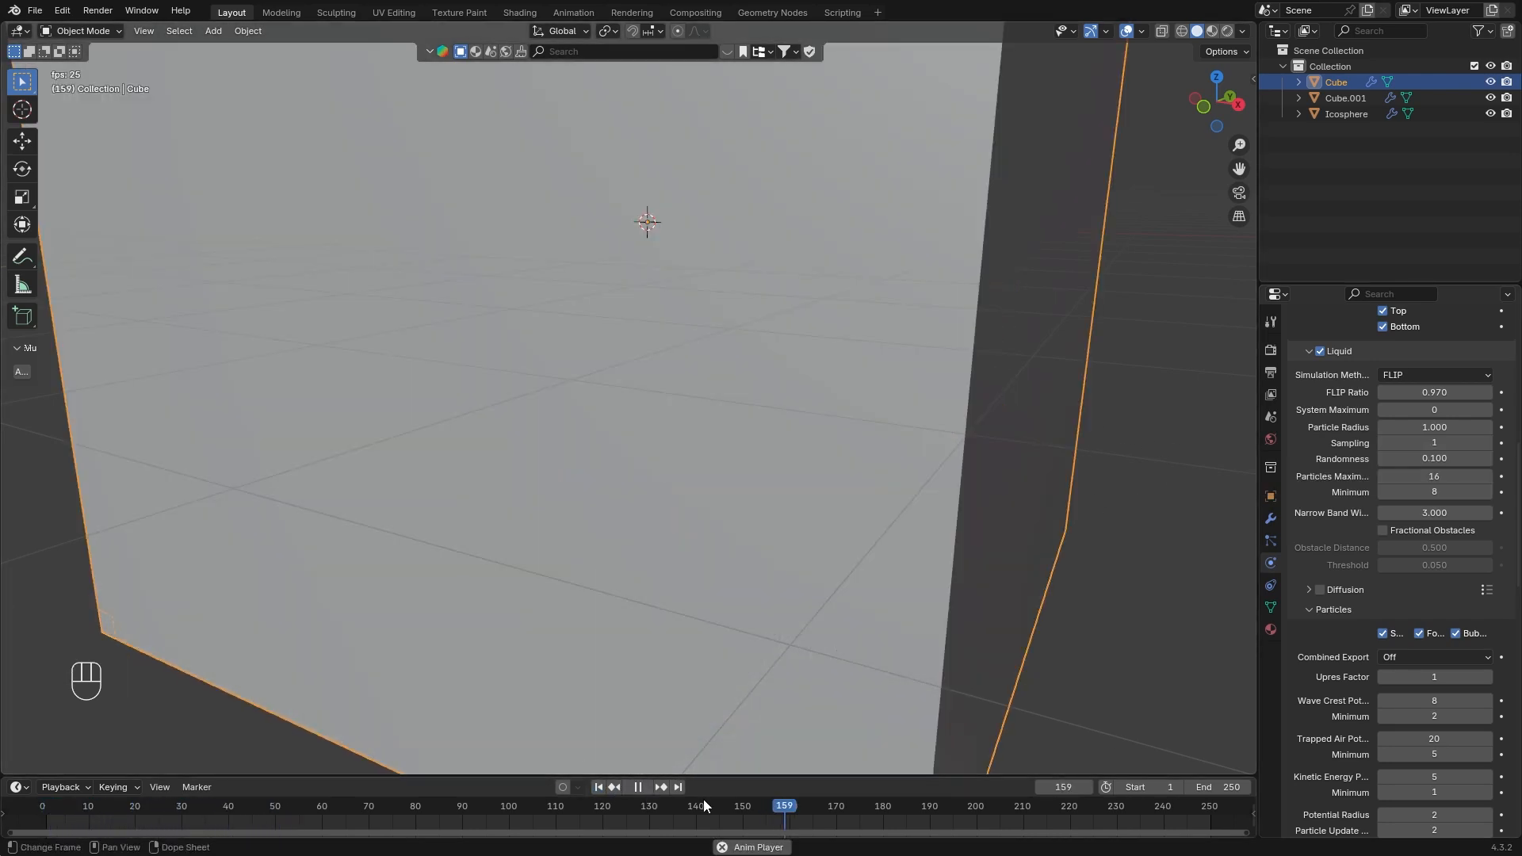
pyautogui.click(599, 788)
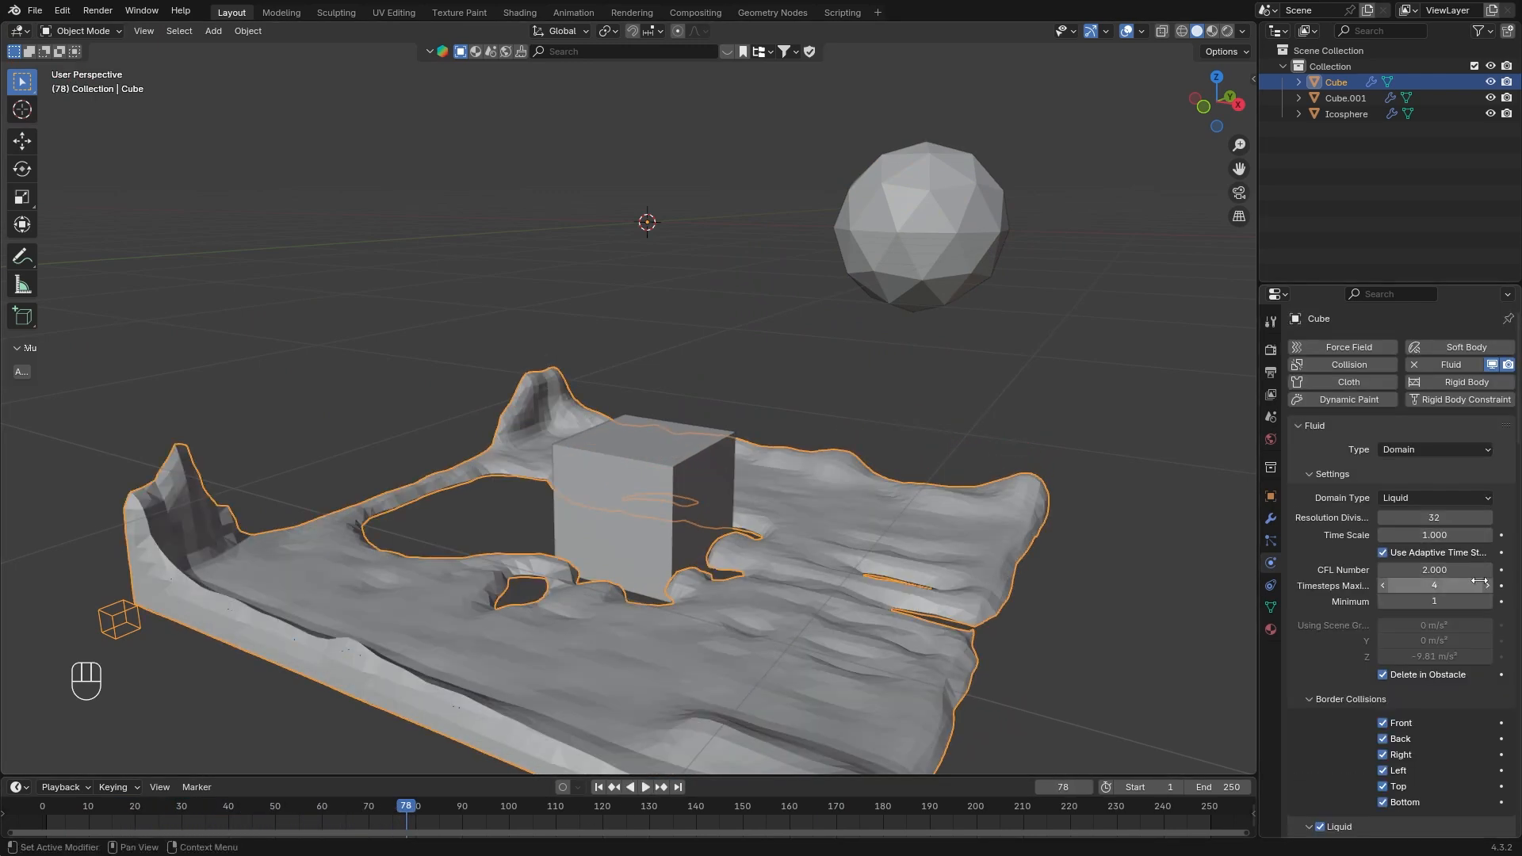
pyautogui.click(1479, 520)
pyautogui.press('Return')
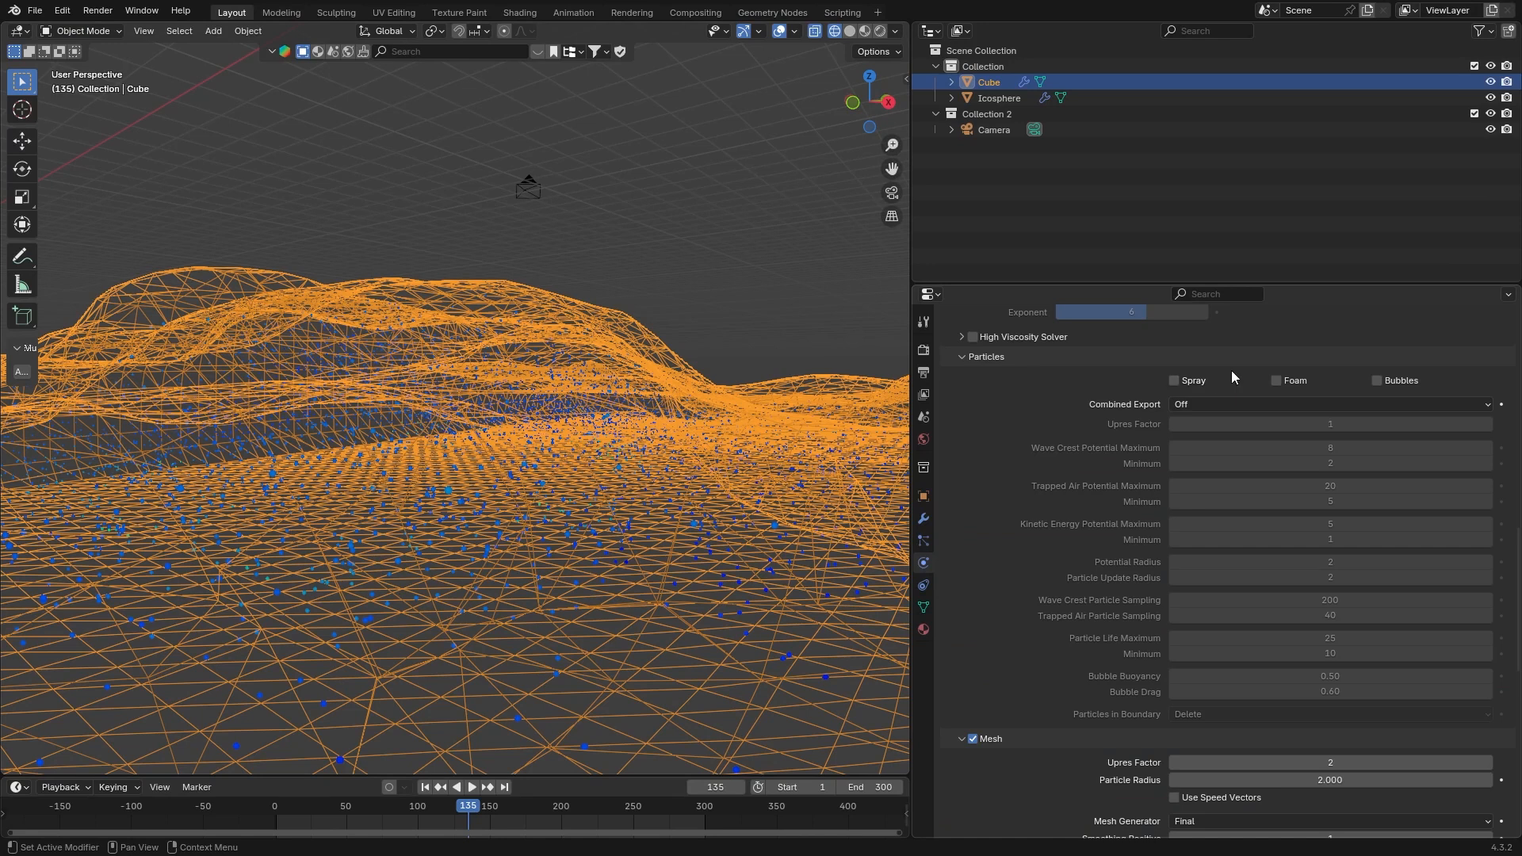
# - Enable Spray particles for the liquid domain, show its particle systems, and remove the Spray system
pyautogui.click(1189, 381)
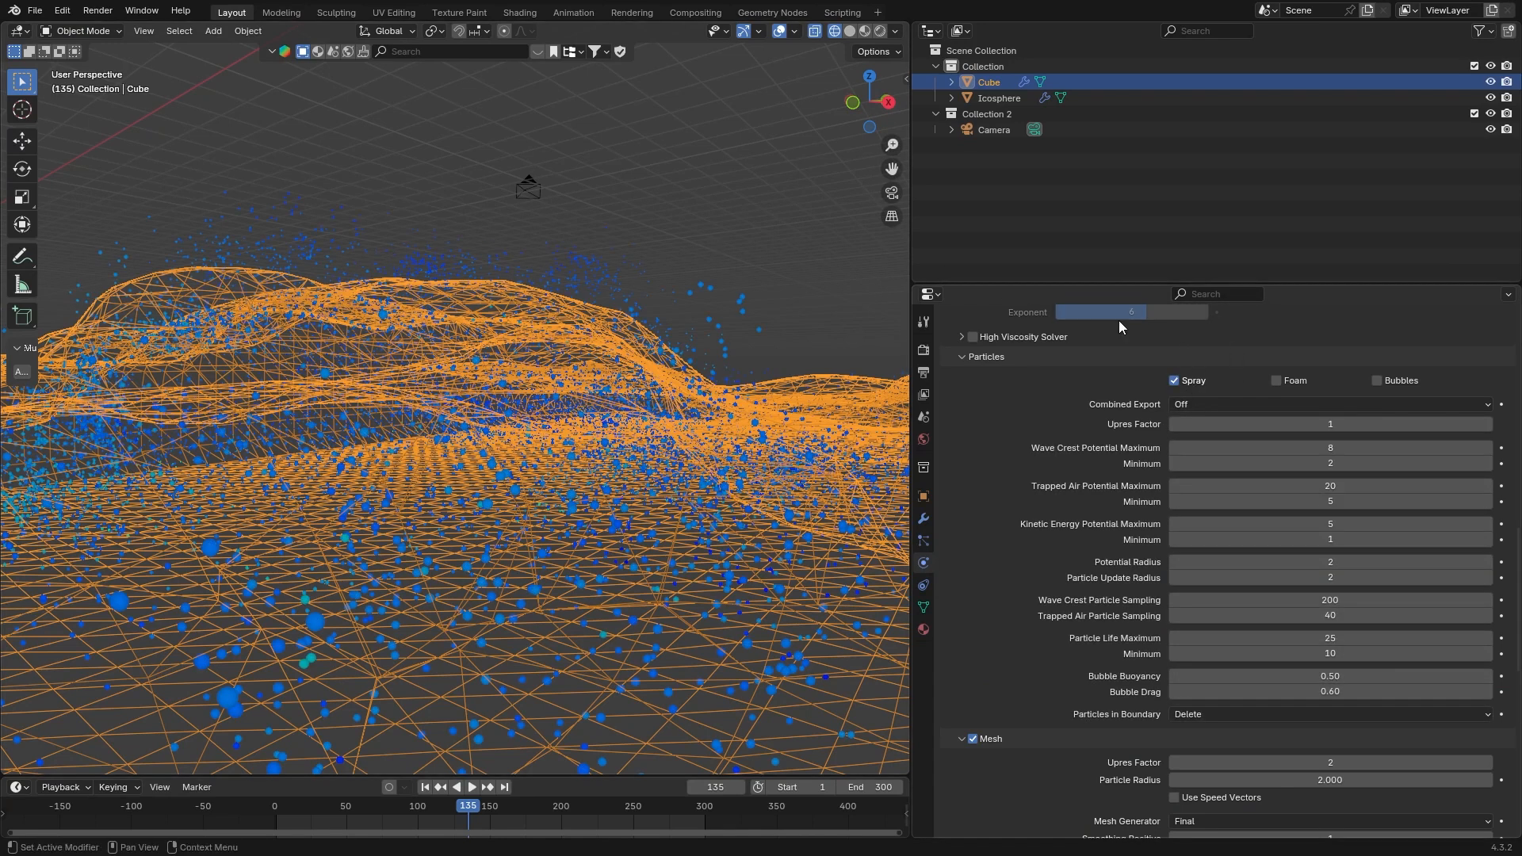
pyautogui.click(923, 540)
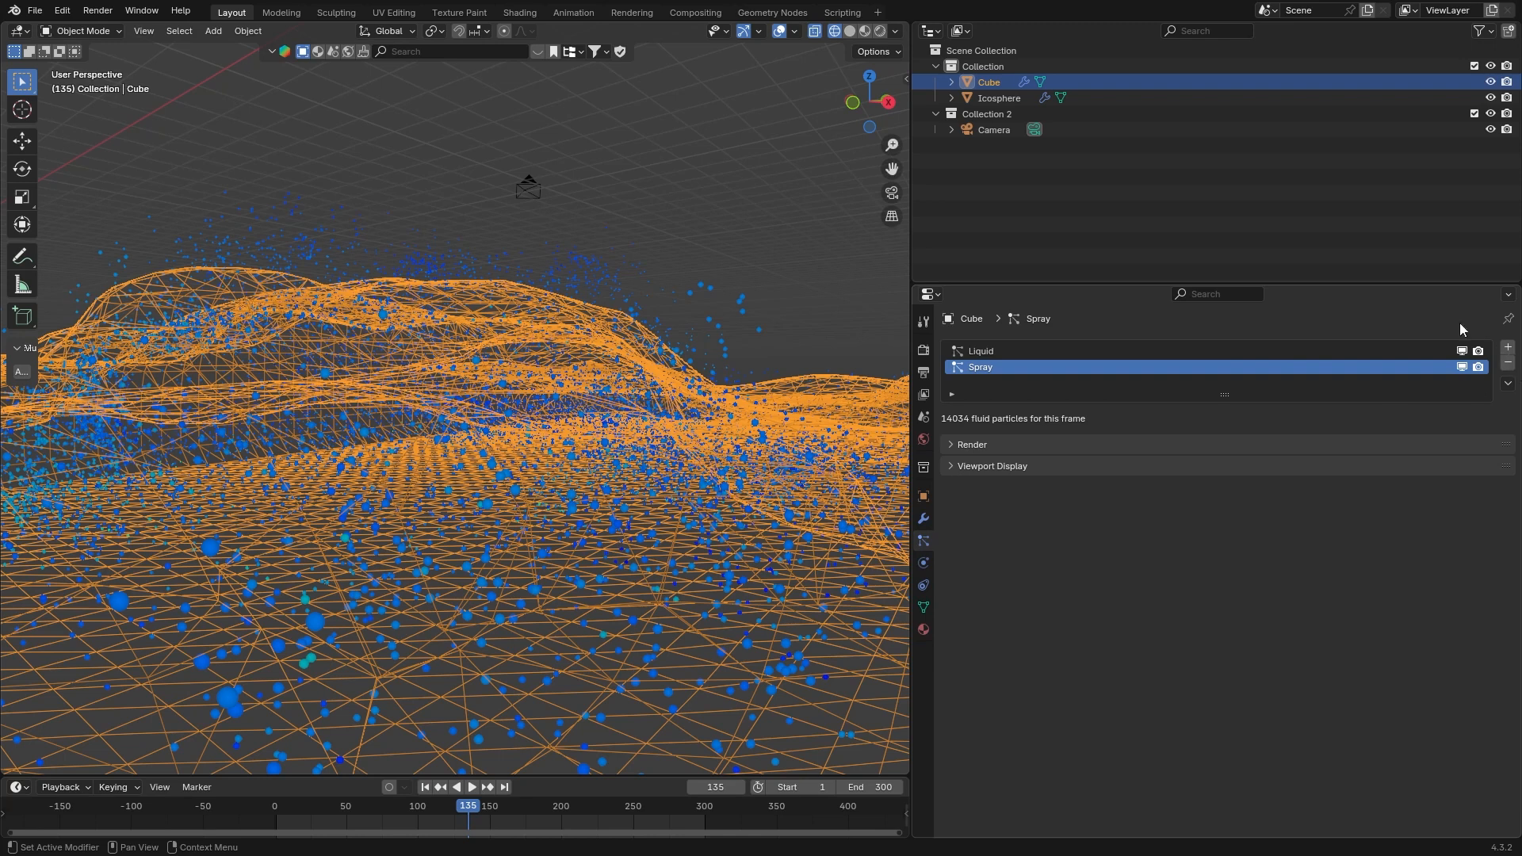
pyautogui.click(1507, 370)
pyautogui.click(923, 563)
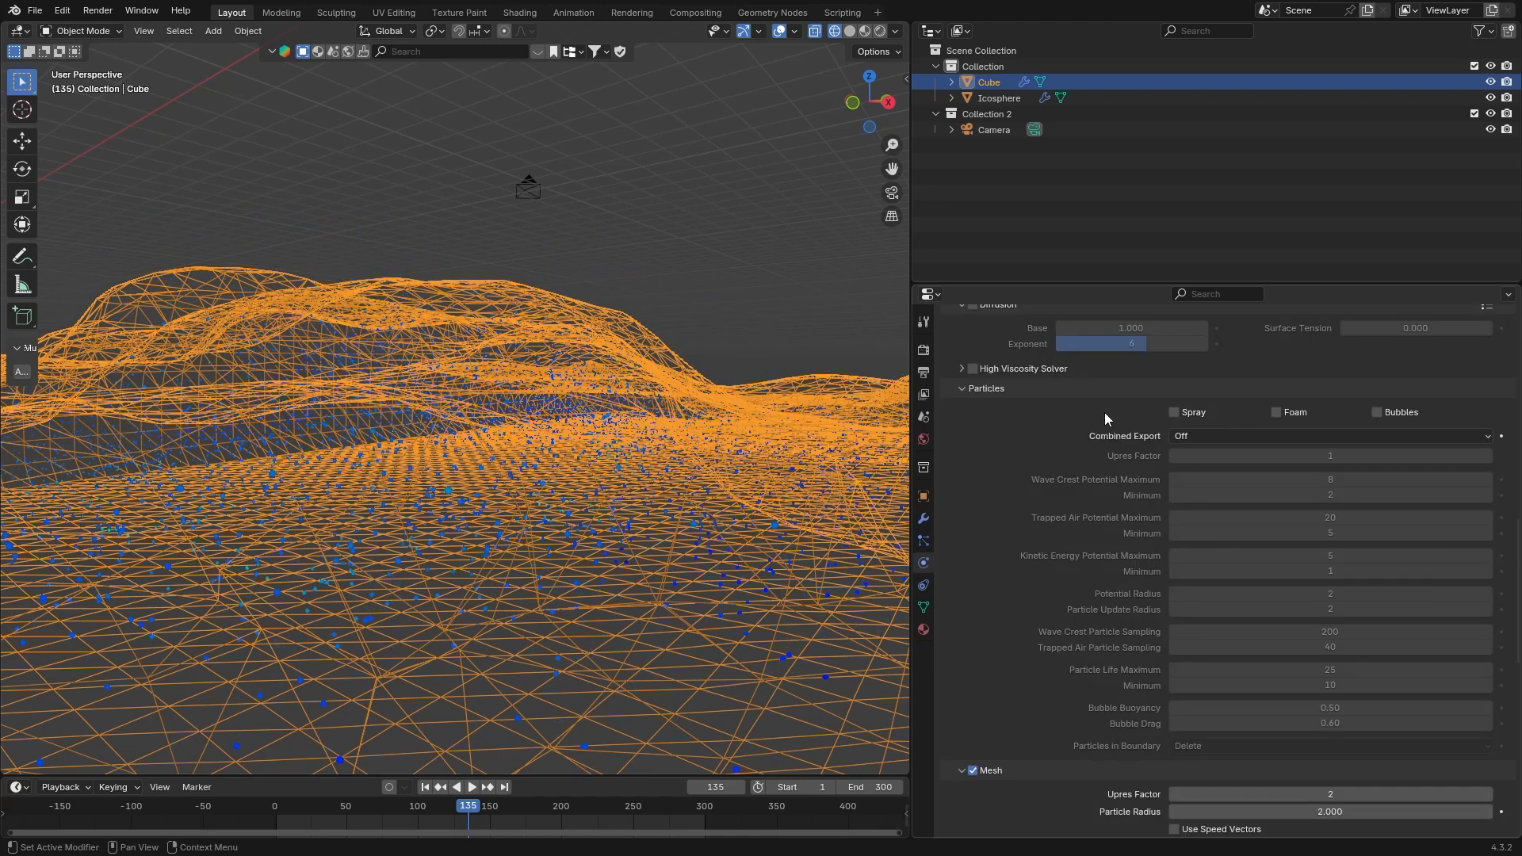
# - Turn the domain's Spray particles on and off, and do the same with Foam to compare them
pyautogui.click(1193, 411)
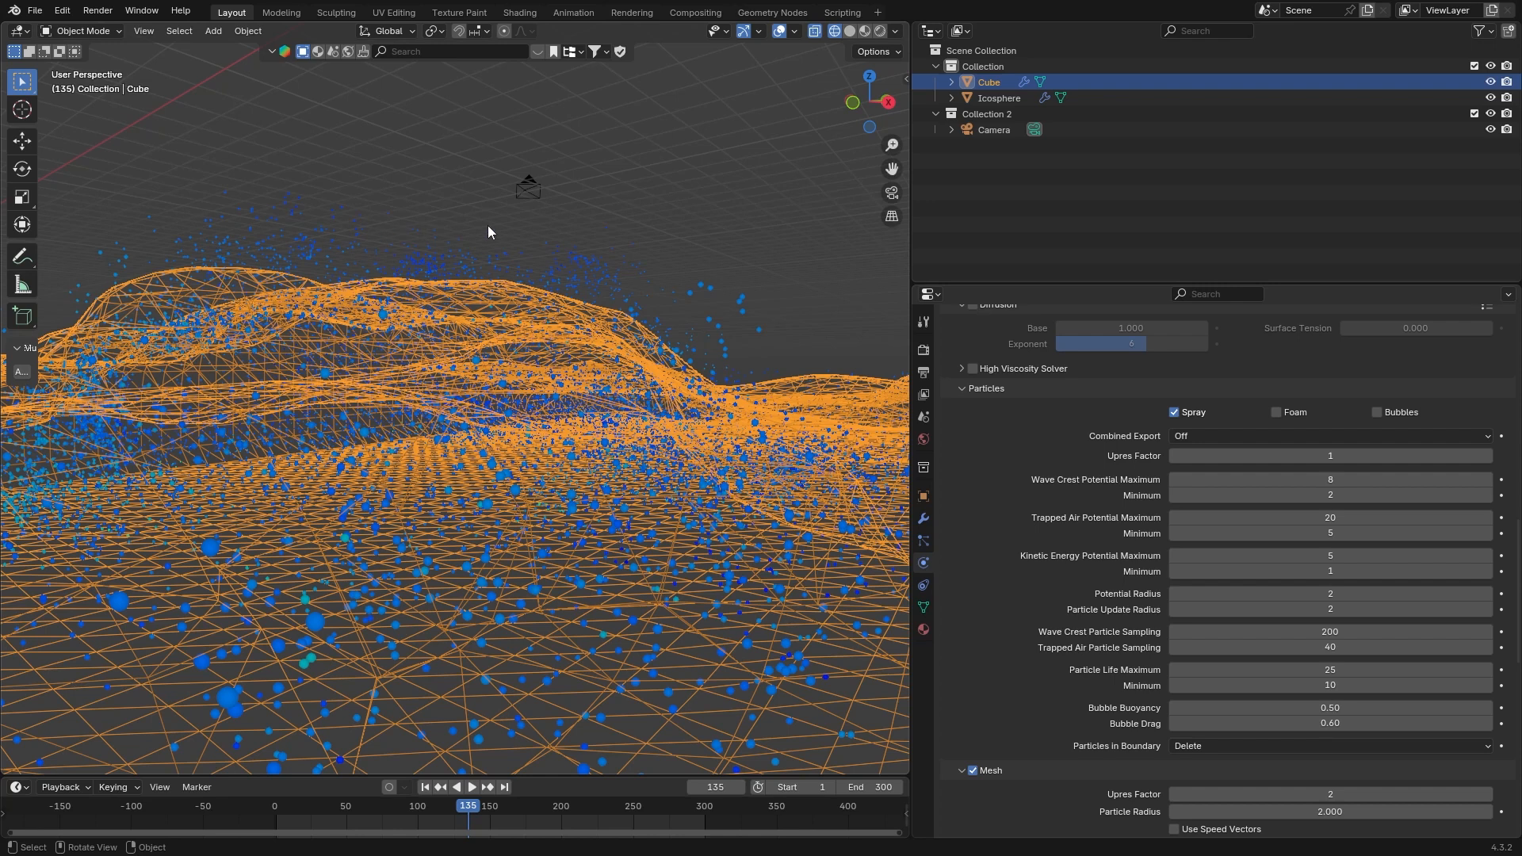
pyautogui.click(1179, 419)
pyautogui.click(1276, 413)
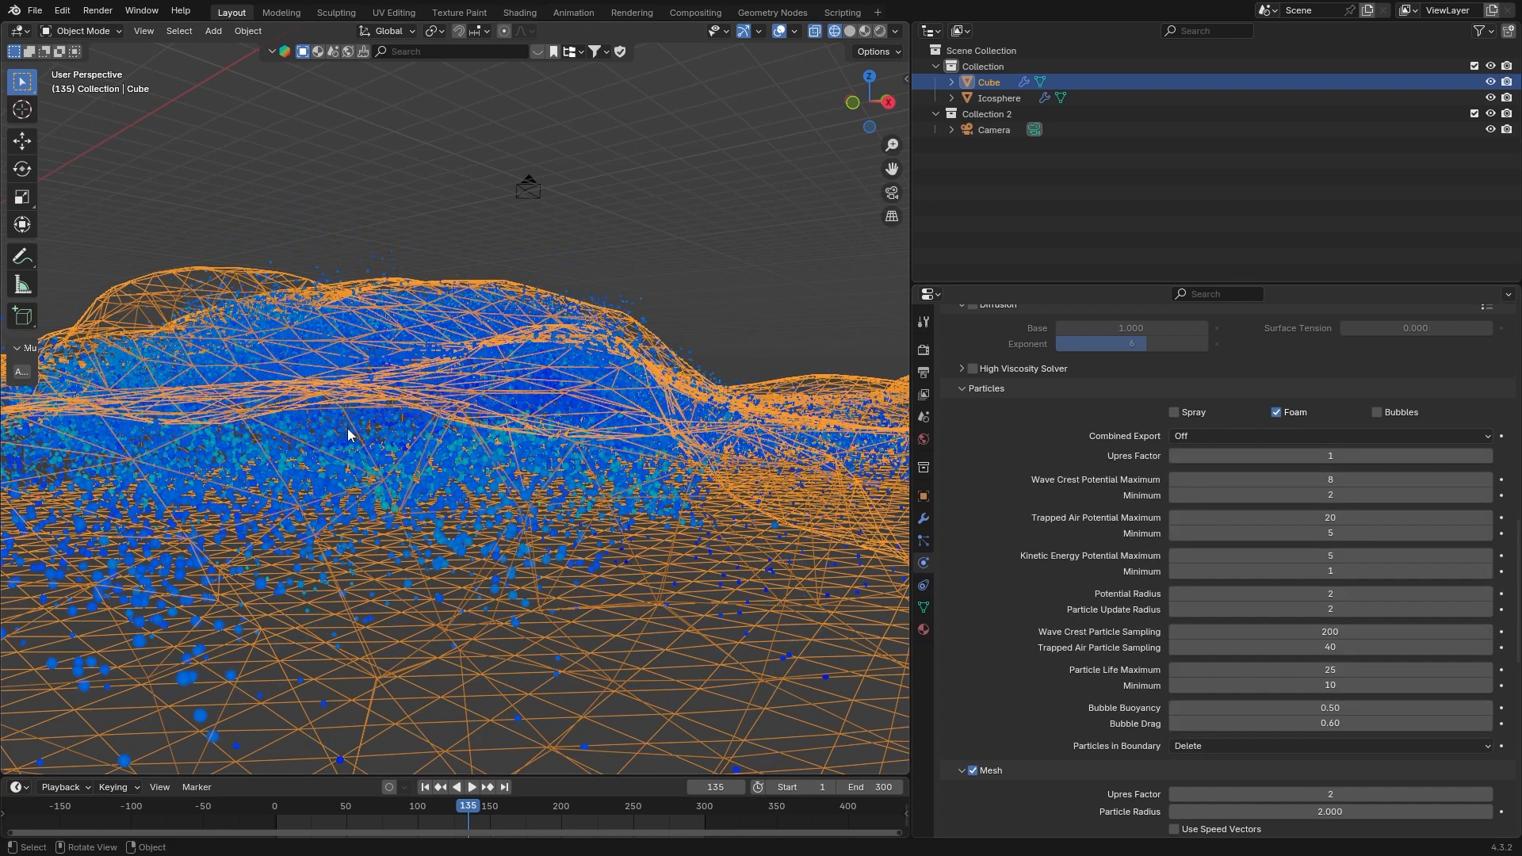
pyautogui.click(1276, 412)
# - Enable Bubbles particles for the liquid domain and inspect them beneath the wave surface
pyautogui.click(1378, 413)
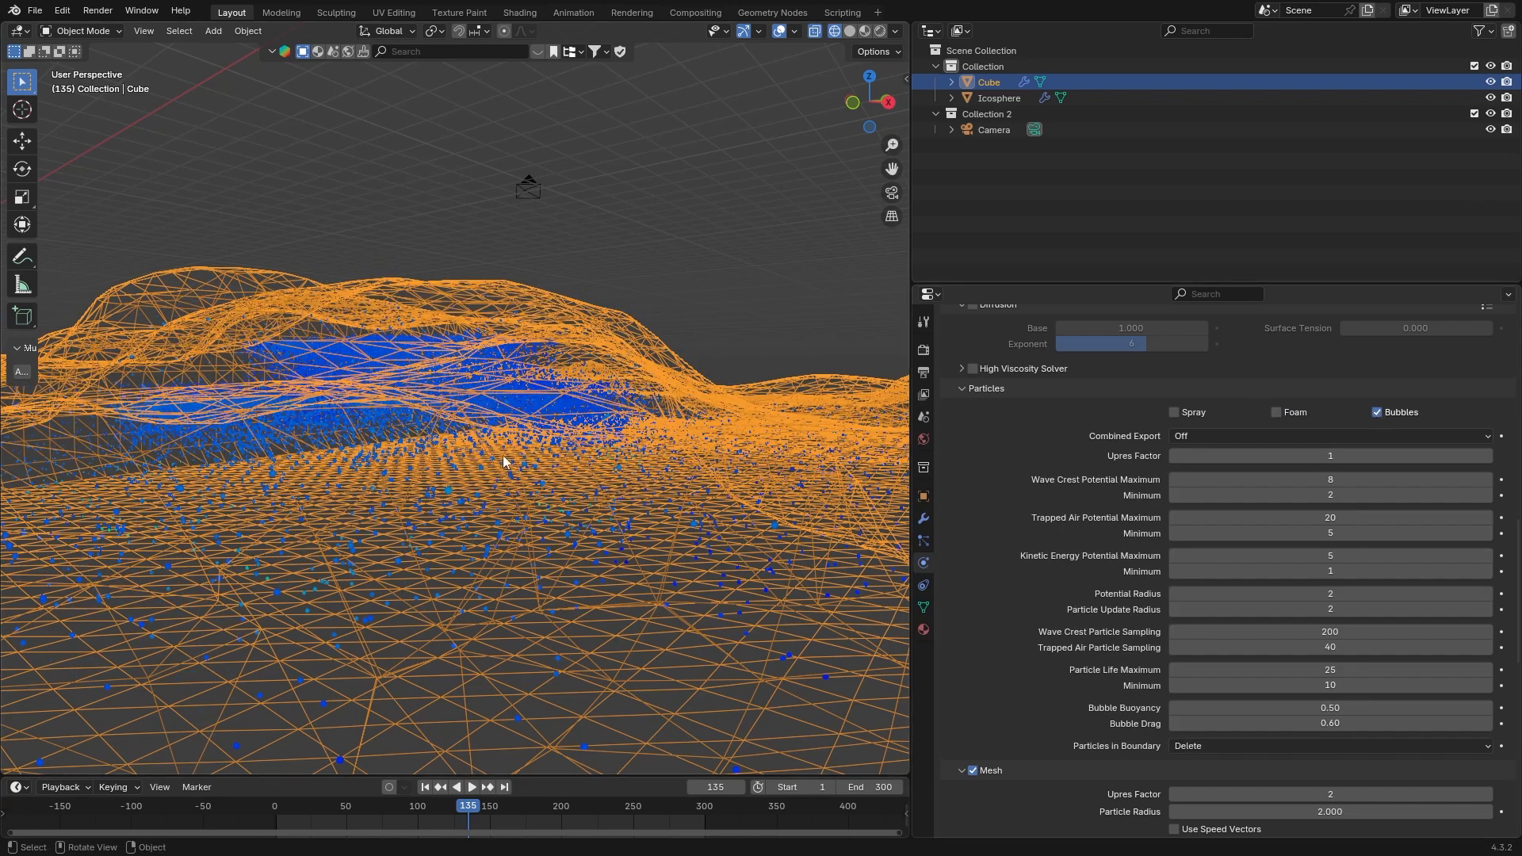
pyautogui.keyDown('shift'); pyautogui.moveTo(482, 457); pyautogui.dragTo(490, 394, button='middle'); pyautogui.keyUp('shift')
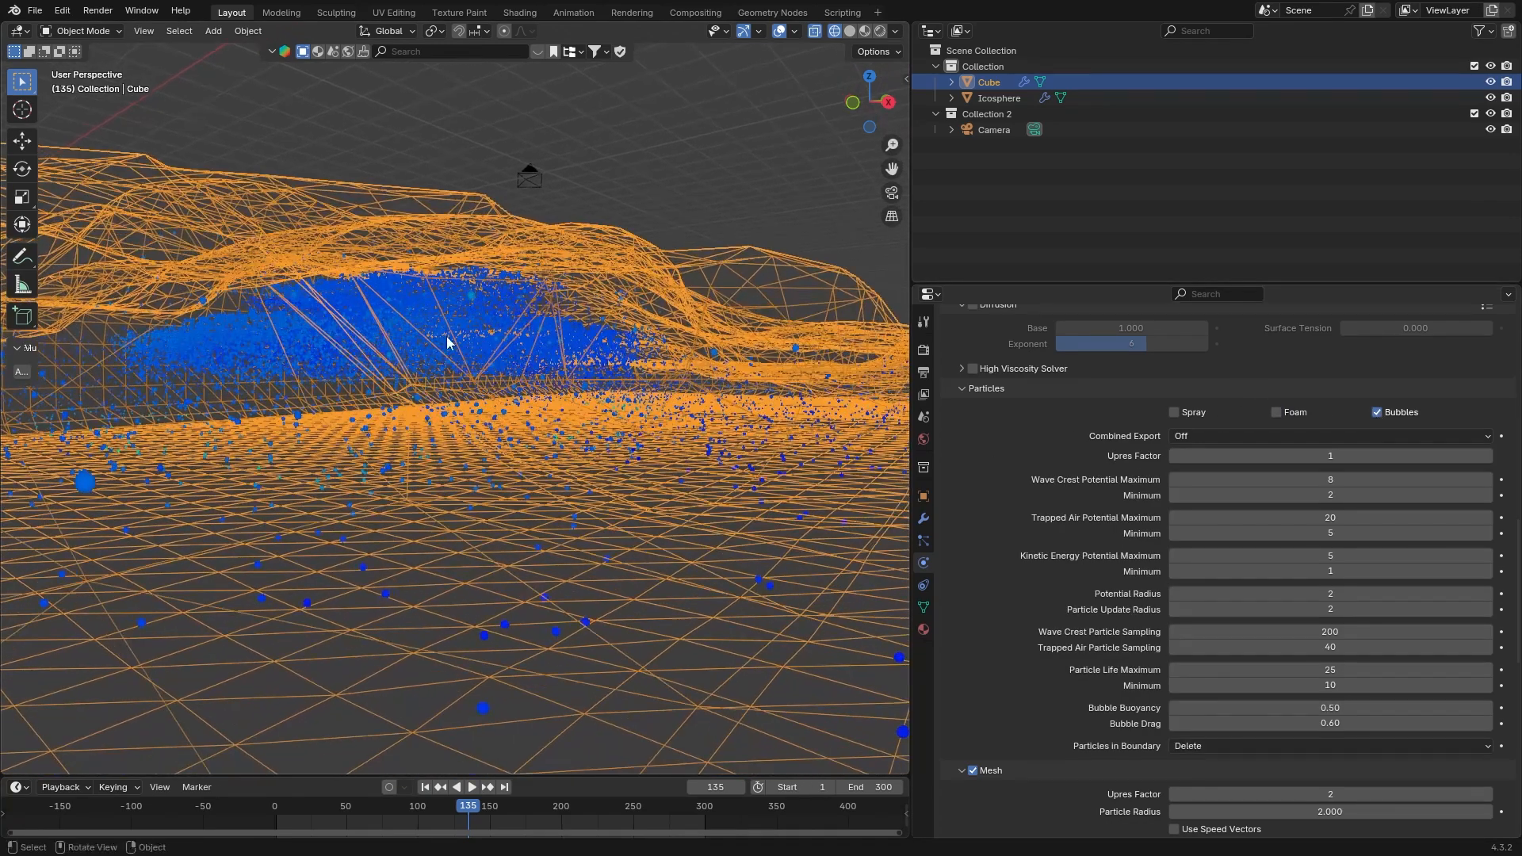
pyautogui.scroll(3, 447, 342)
pyautogui.keyDown('shift'); pyautogui.moveTo(448, 343); pyautogui.dragTo(459, 428, button='middle'); pyautogui.keyUp('shift')
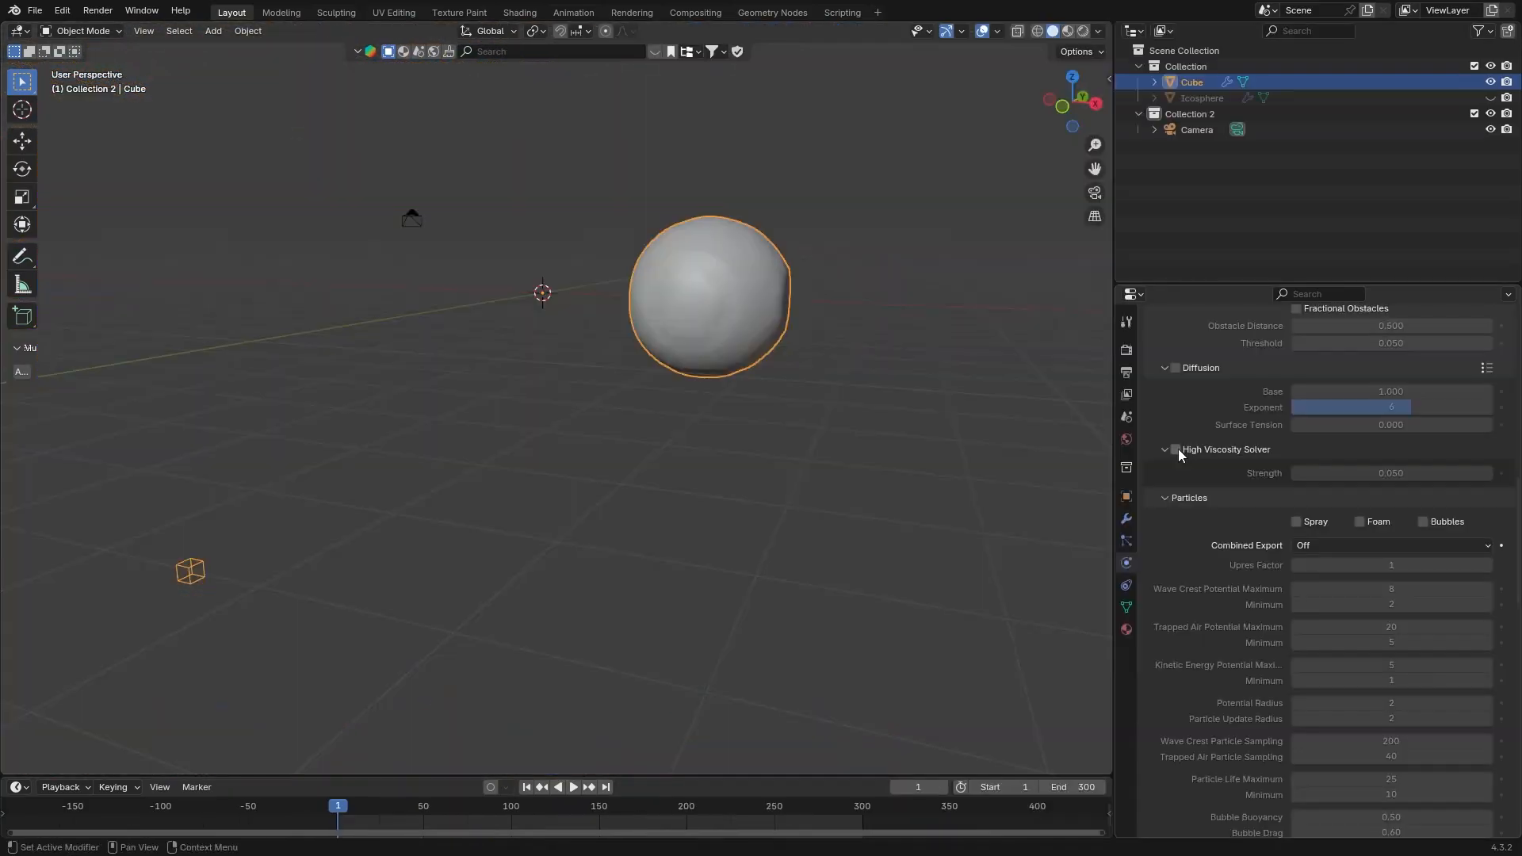
# - Enable the domain's High Viscosity Solver, reduce its Strength to nearly zero, and play the simulation
pyautogui.click(1179, 449)
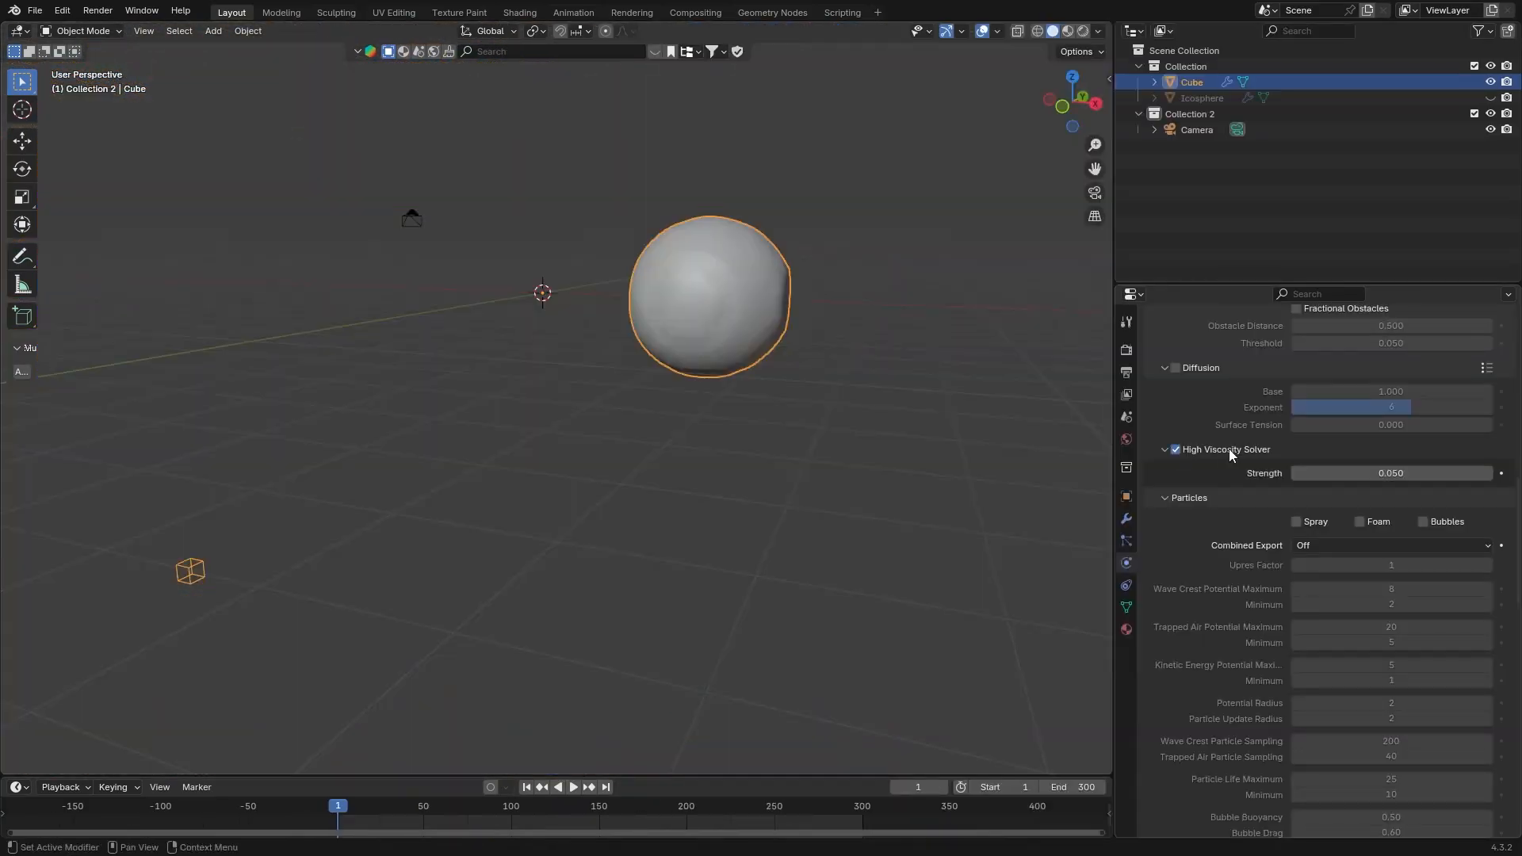
pyautogui.click(572, 786)
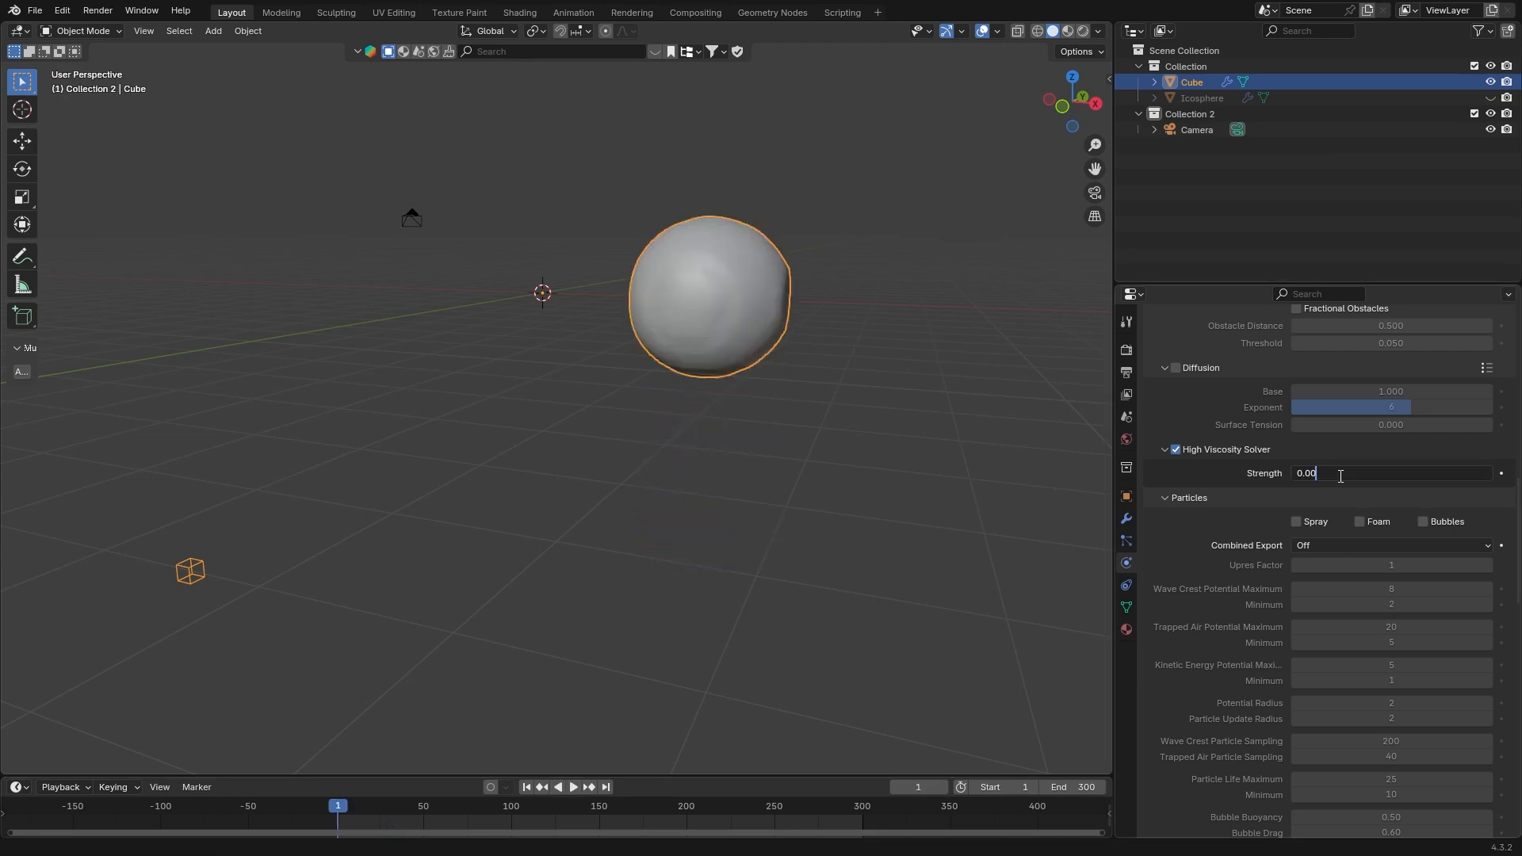
pyautogui.write('01')
pyautogui.press('Return')
pyautogui.click(573, 786)
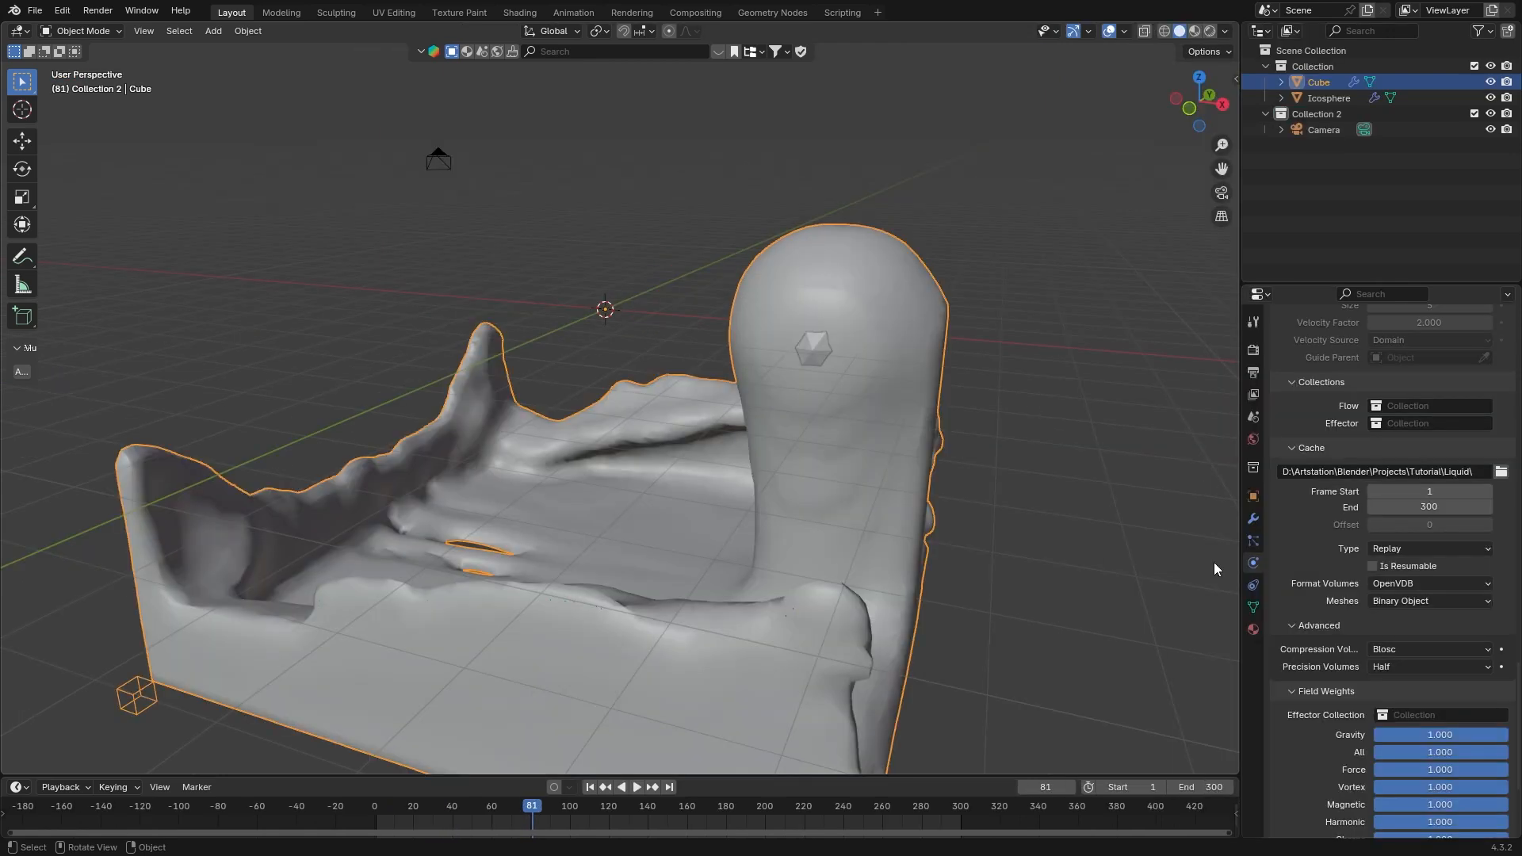
# - Go to frame 80 and set the liquid domain's cache type to All
pyautogui.moveTo(539, 804)
pyautogui.mouseDown()
pyautogui.moveTo(466, 809)
pyautogui.moveTo(531, 815)
pyautogui.mouseUp()
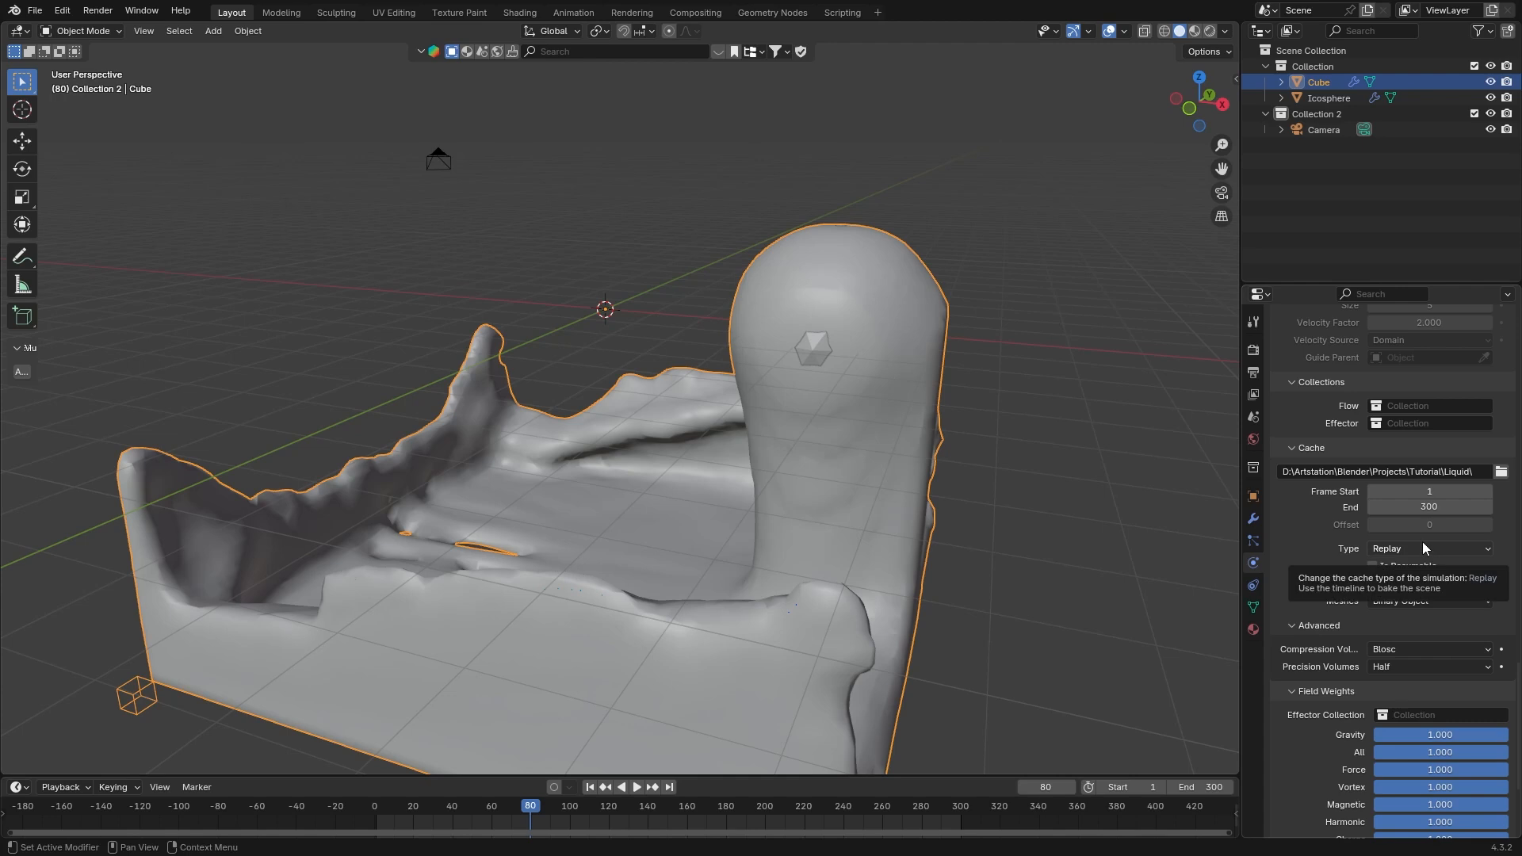
pyautogui.click(1423, 547)
pyautogui.click(1421, 601)
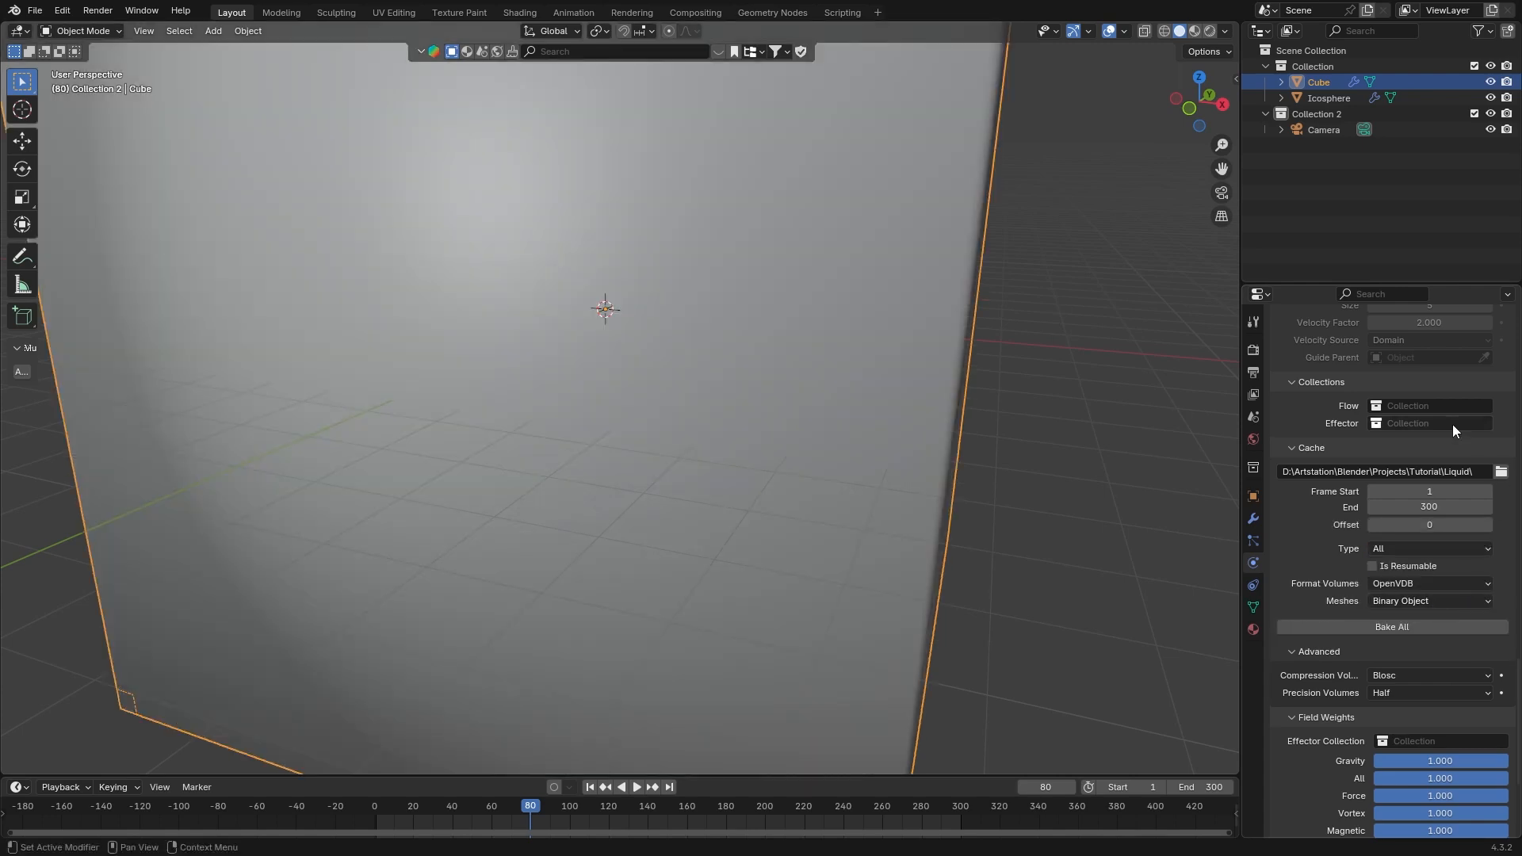
pyautogui.scroll(2, 1481, 492)
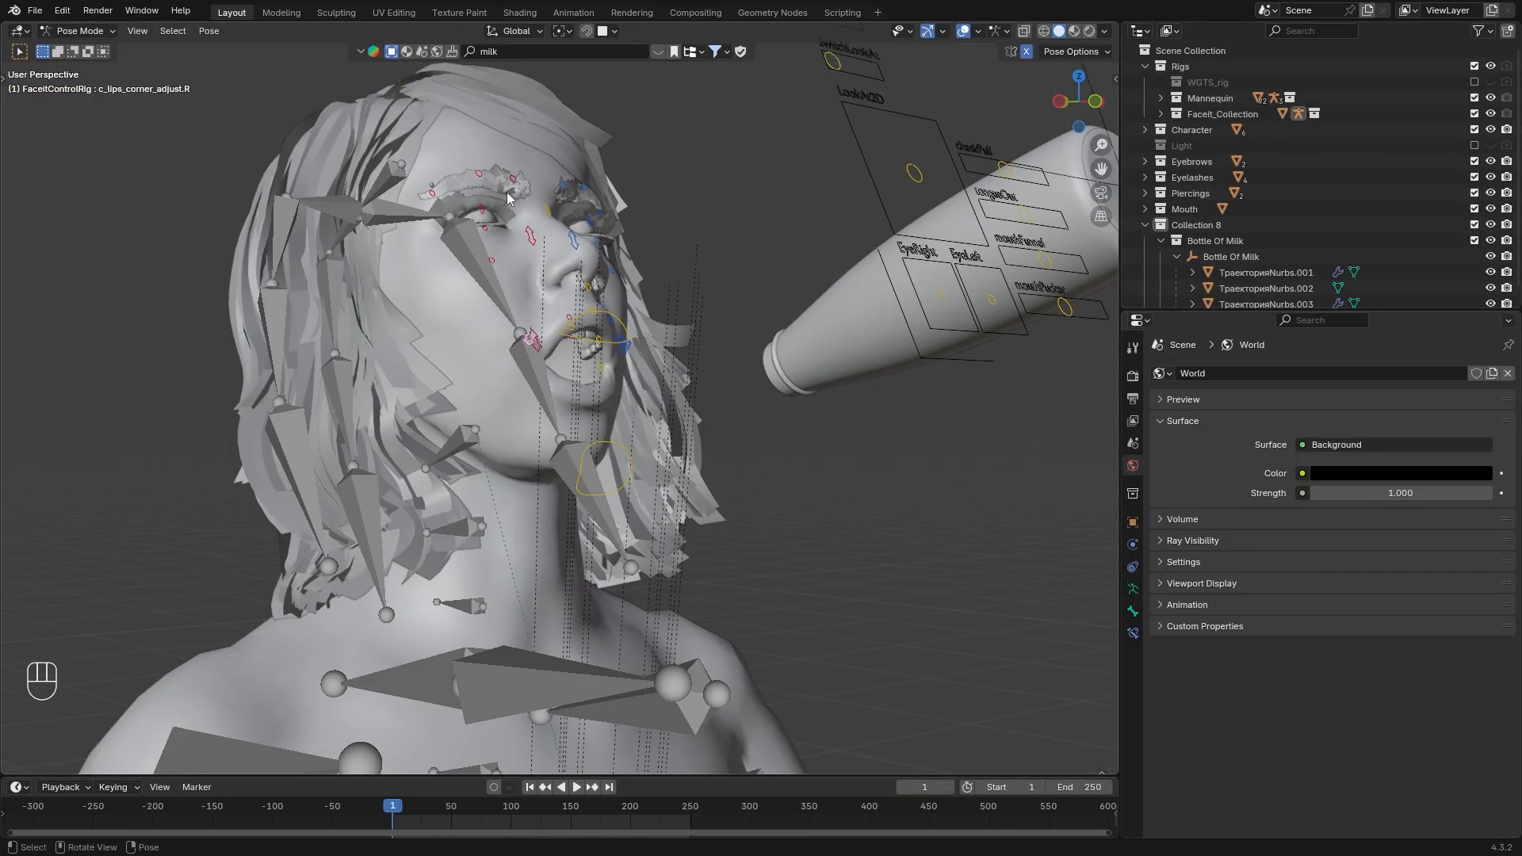
# - Pose the character by moving the face rig's lip corner and jaw controls and rotating the left hand bone
pyautogui.press('g')
pyautogui.press('g')
pyautogui.press('g')
pyautogui.click(592, 292)
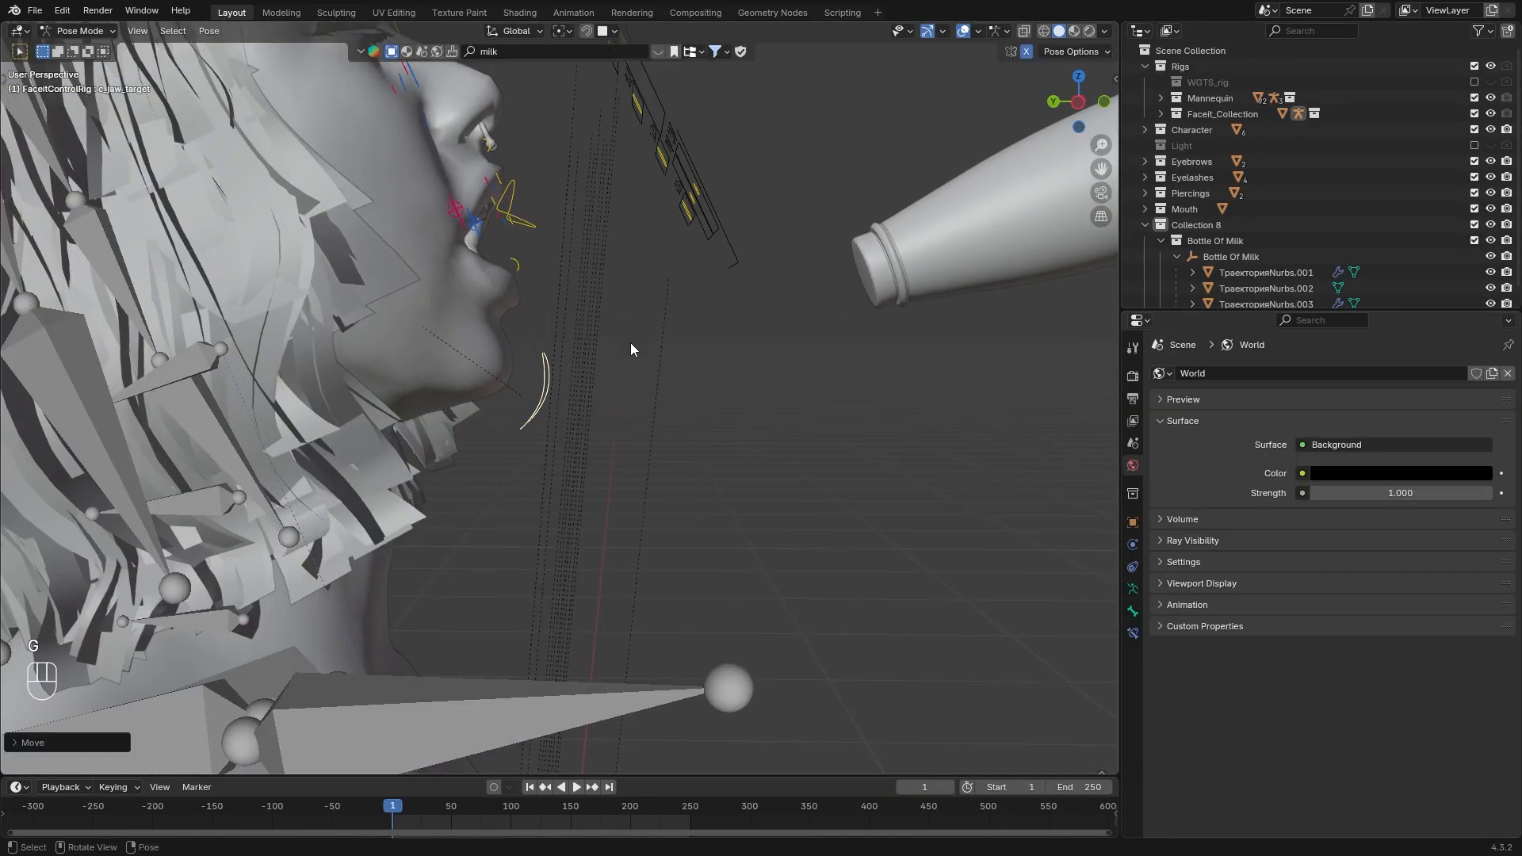
pyautogui.press('r')
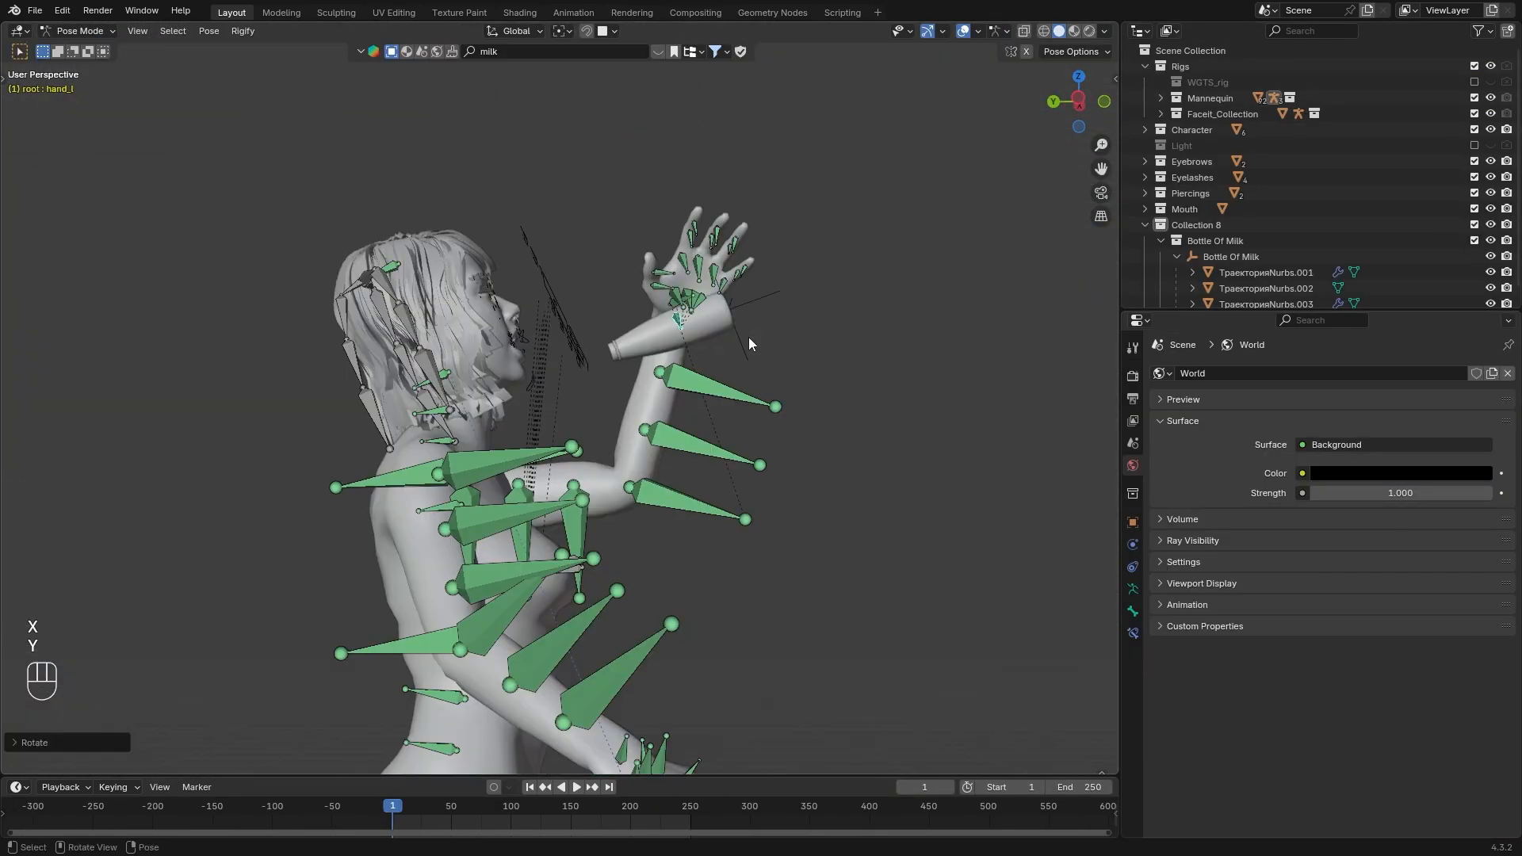